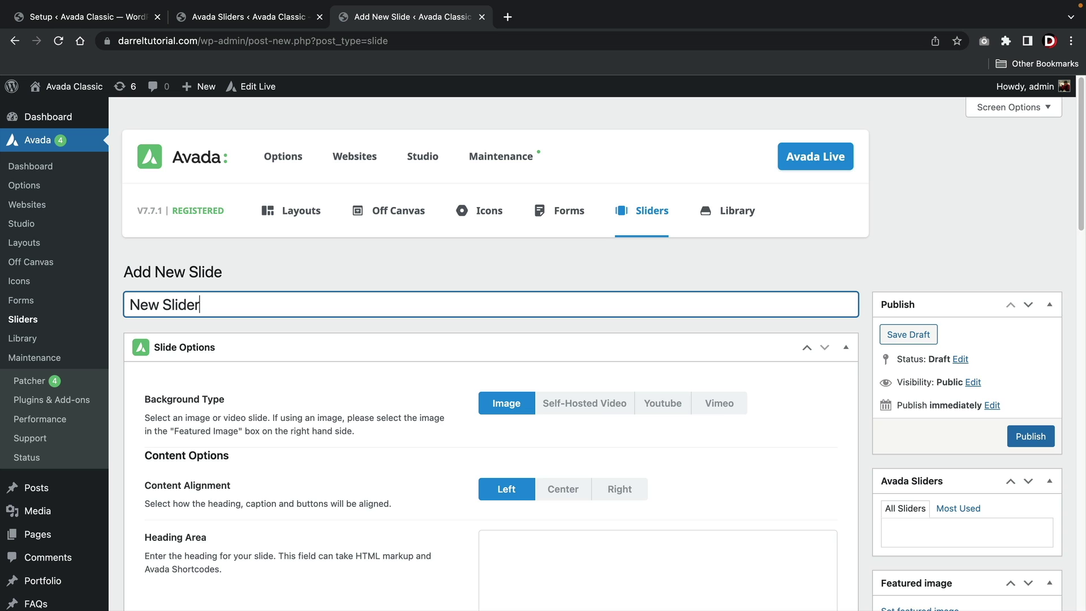
Step: Publish the new slide titled "New Slider"
scroll(259, 456, "down", 3)
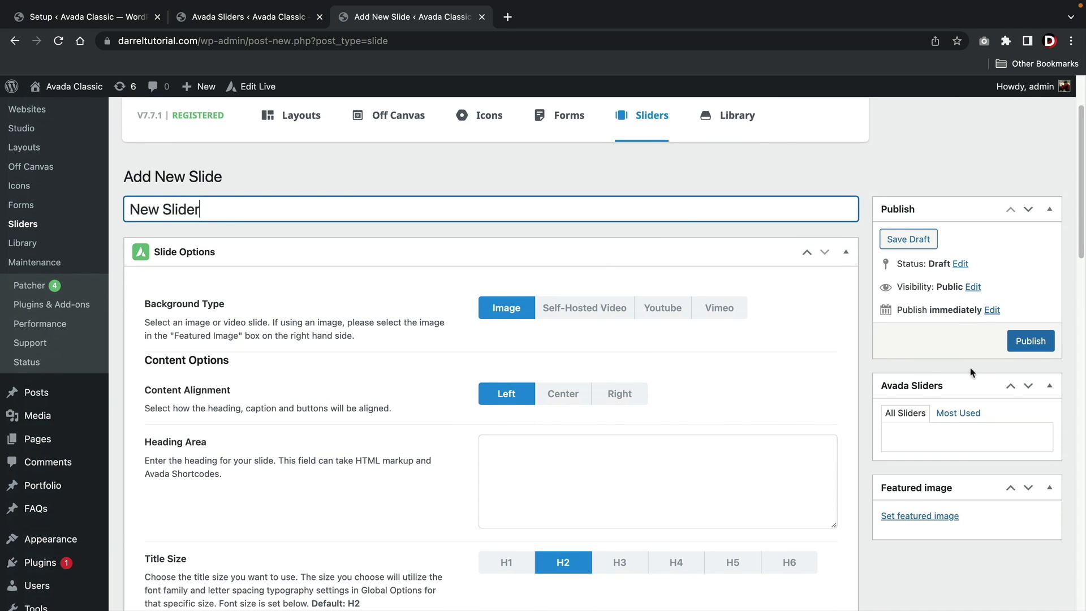
left_click(1031, 341)
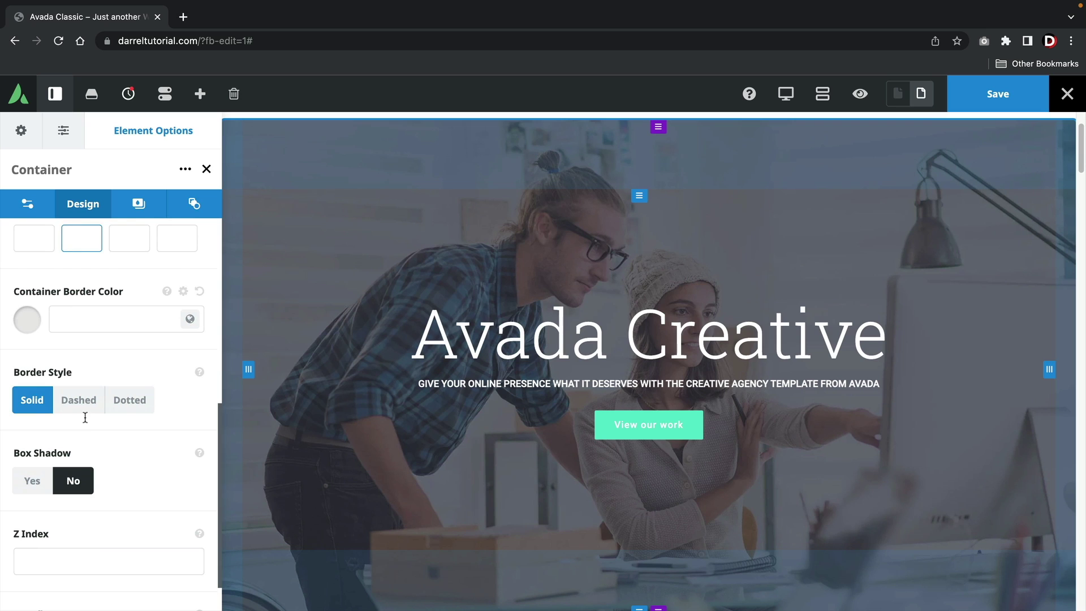
Step: Look through the hero container's design settings and open its background options
scroll(87, 417, "down", 1)
left_click(141, 207)
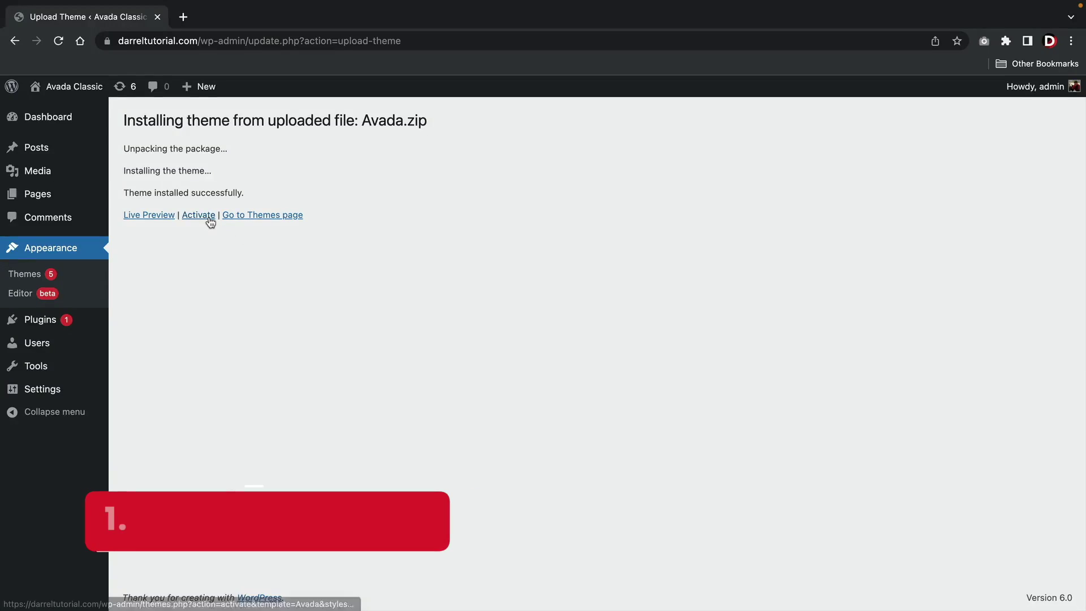
Step: Activate the uploaded Avada theme and register the website with the purchase code
left_click(209, 221)
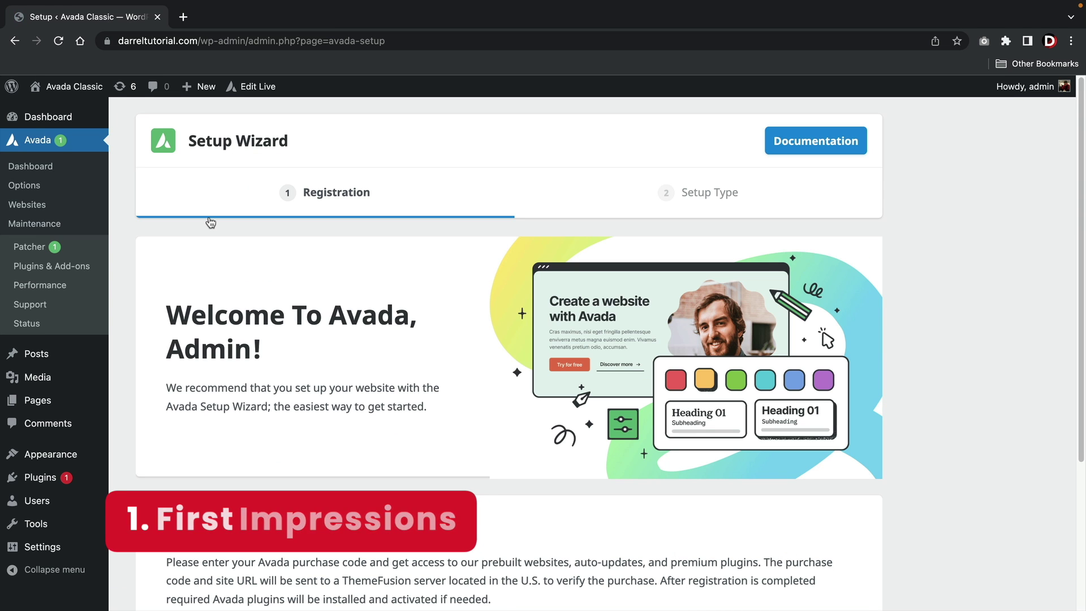
scroll(252, 230, "down", 4)
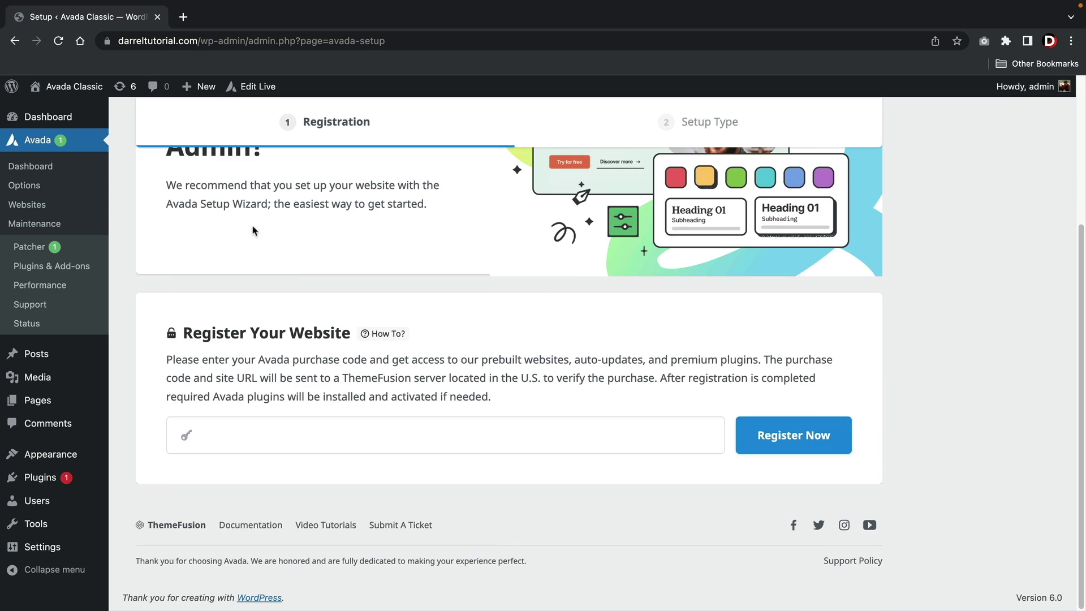
right_click(268, 439)
left_click(300, 501)
left_click(754, 437)
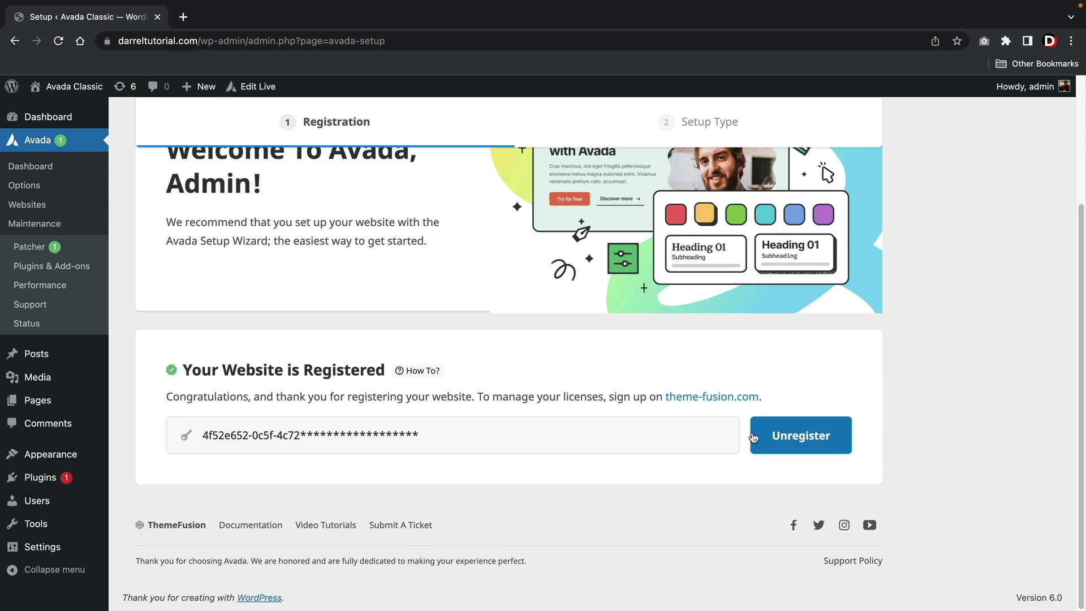
Step: Activate the required Avada plugins after reloading the setup wizard and choose the New Website setup type
scroll(701, 451, "up", 3)
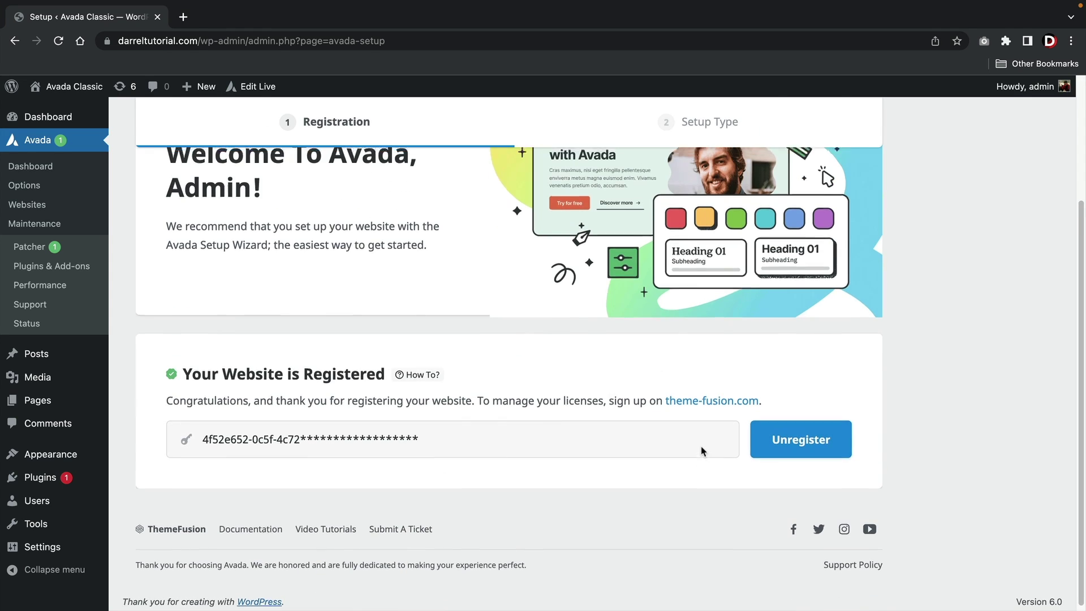
left_click(58, 40)
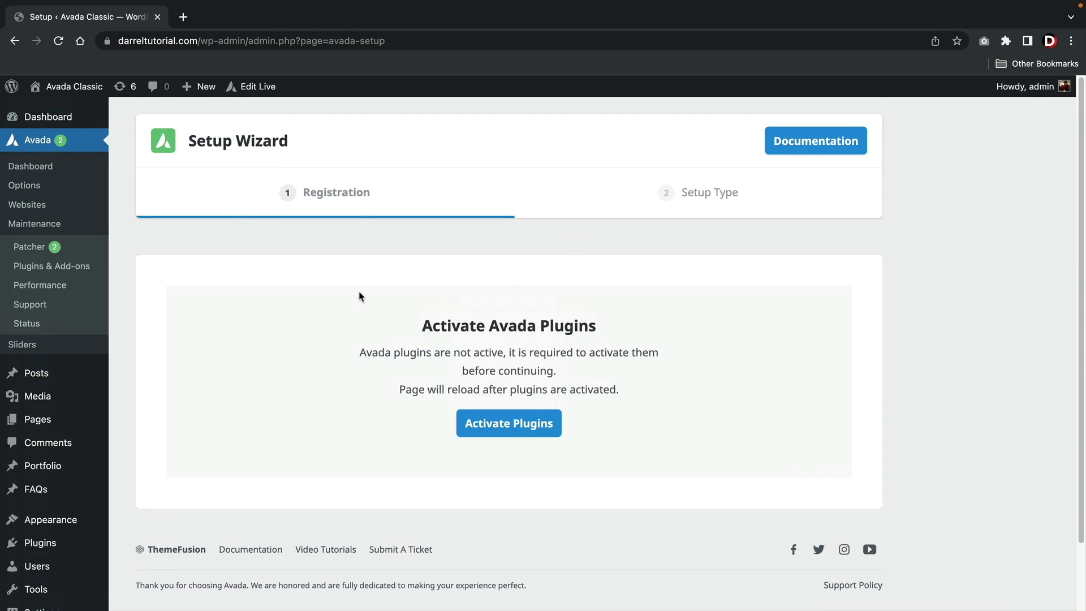
left_click(534, 428)
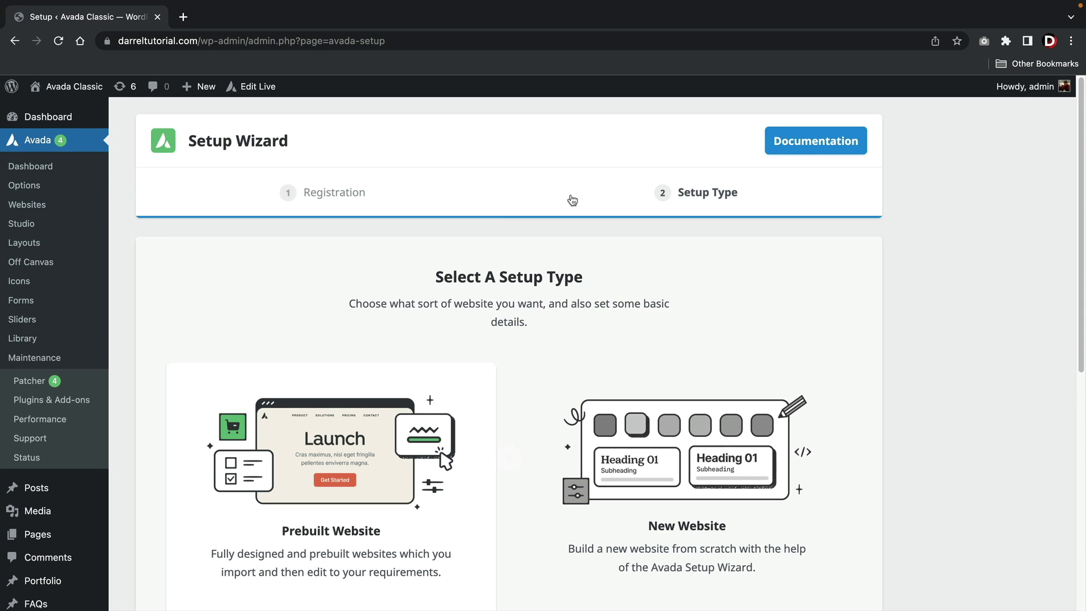
scroll(572, 200, "down", 2)
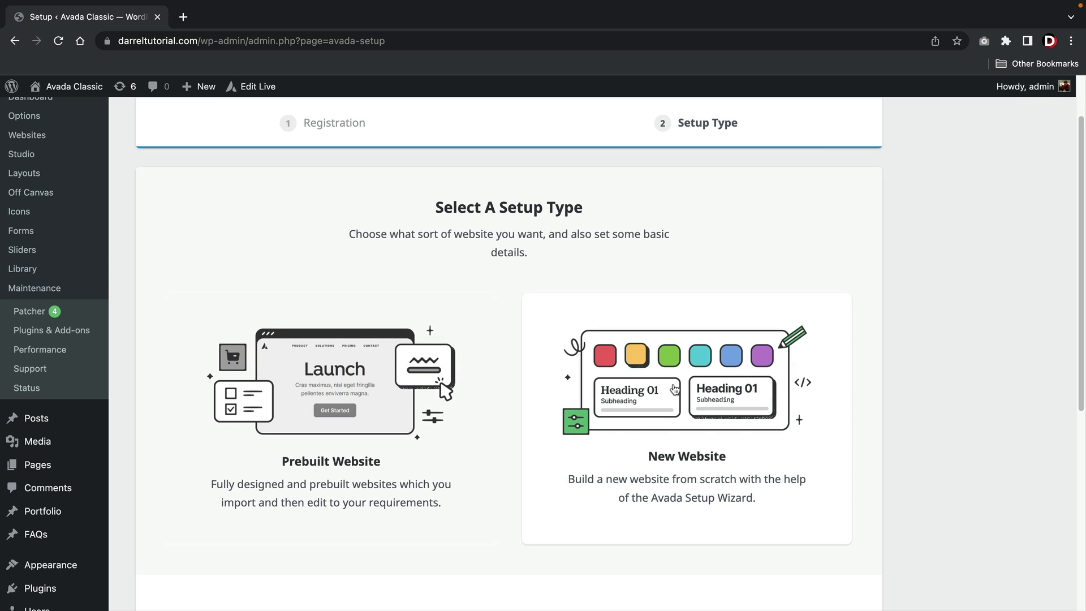
left_click(674, 389)
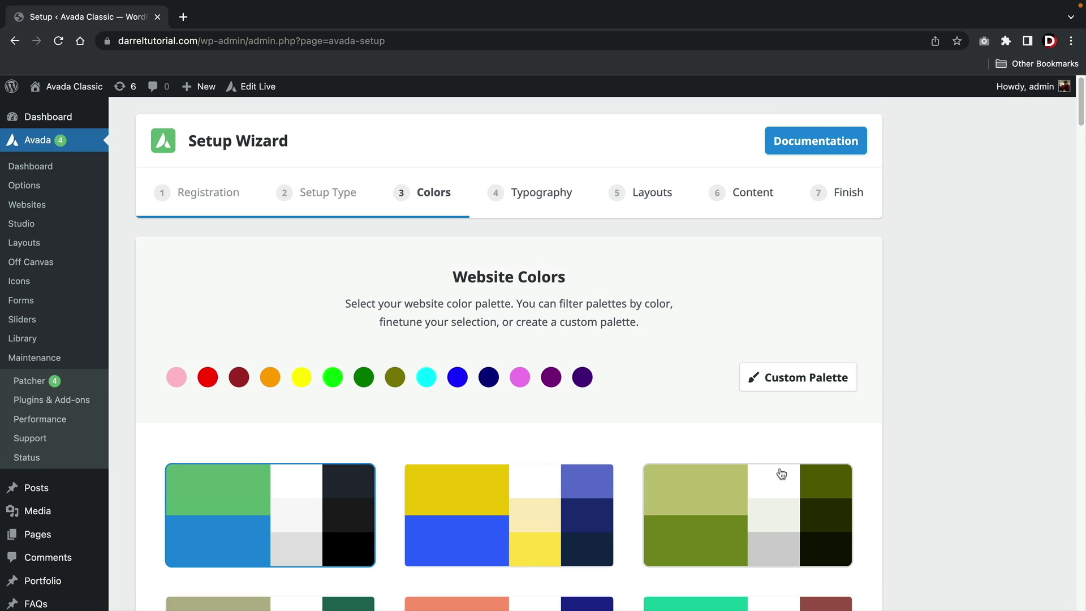
Step: Choose the yellow and blue color palette for the website and continue to the typography stage
scroll(781, 473, "down", 2)
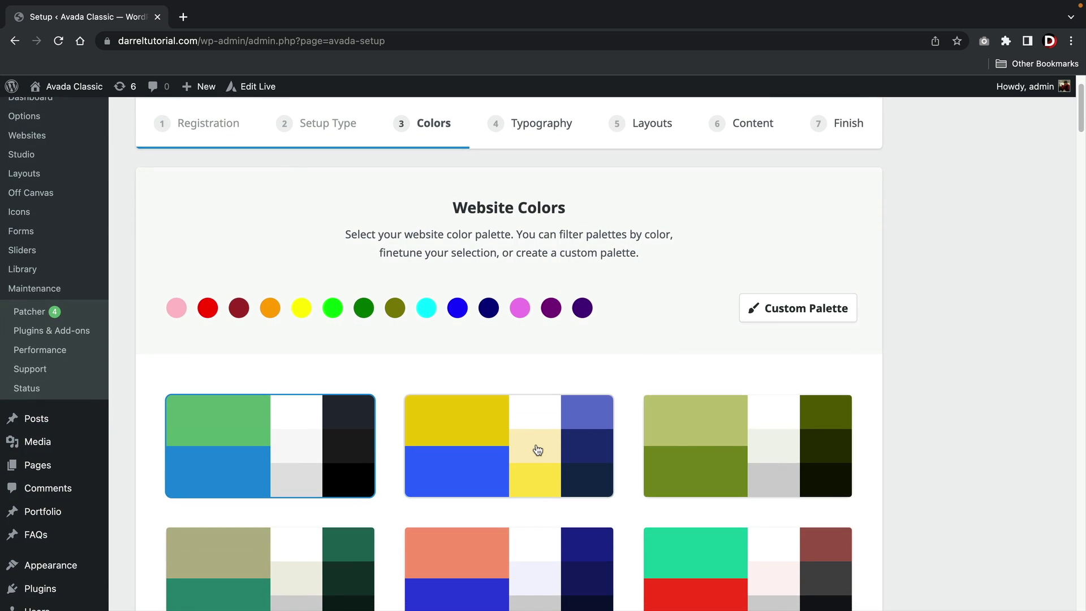
left_click(537, 450)
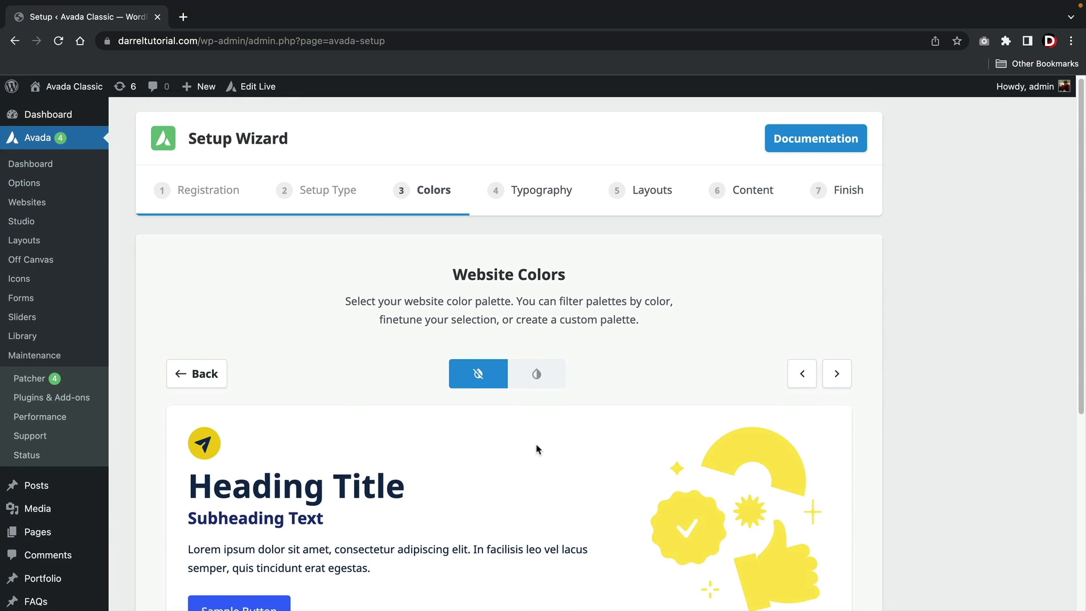
scroll(537, 450, "down", 2)
scroll(538, 450, "down", 3)
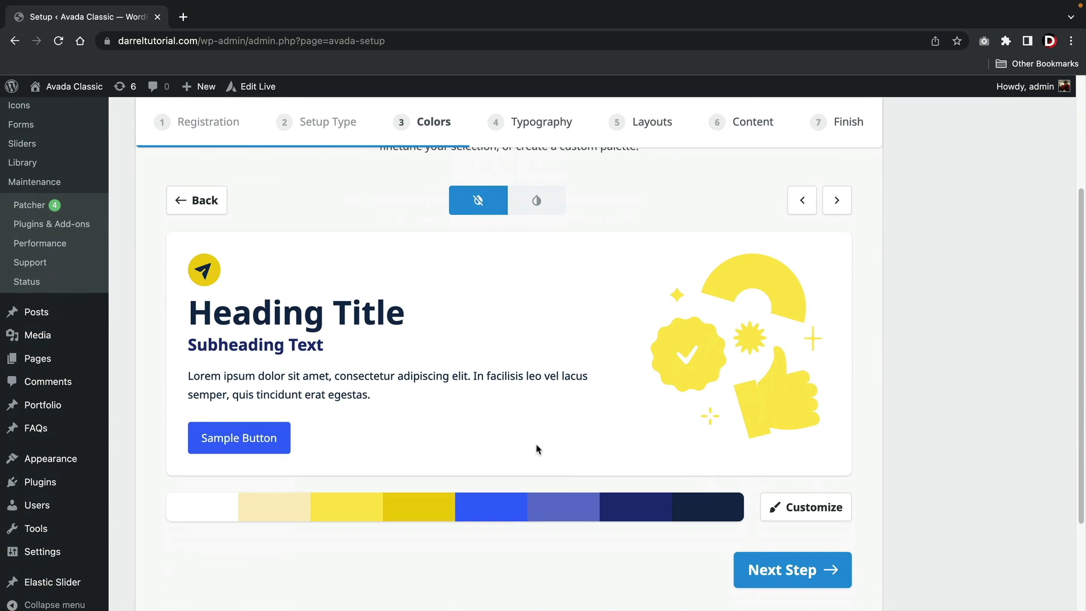
left_click(799, 578)
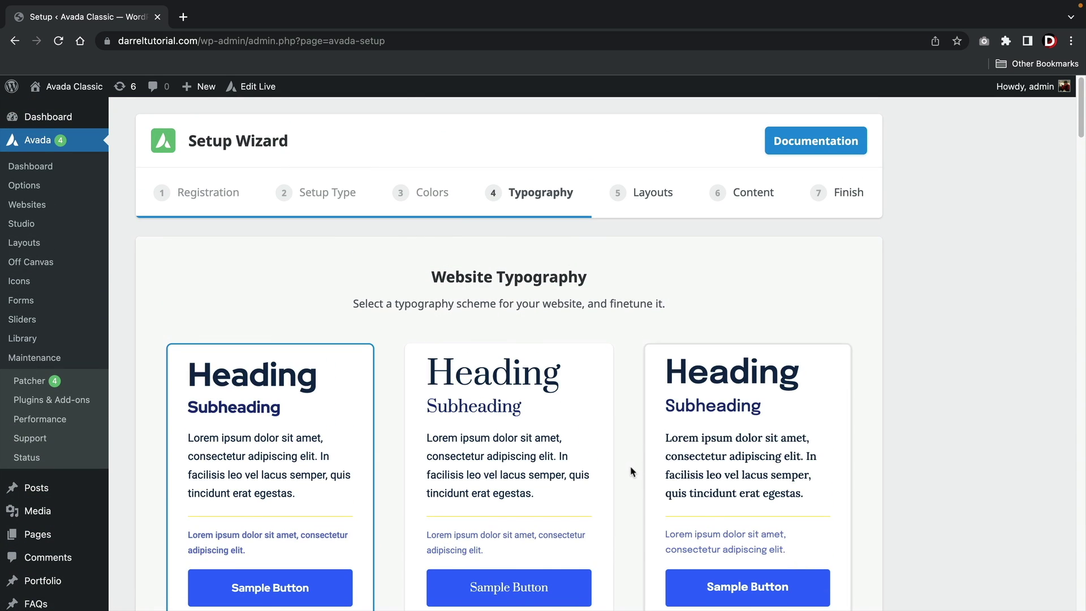
Step: Choose the typography scheme with sans-serif headings and serif body text, and continue to the layouts stage
scroll(626, 470, "down", 2)
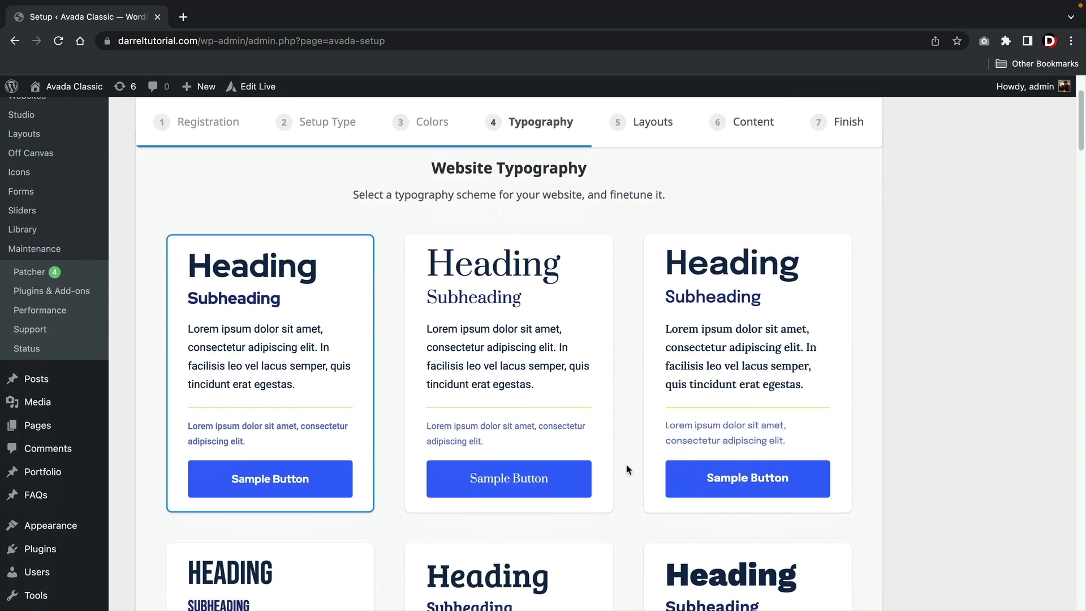
left_click(770, 316)
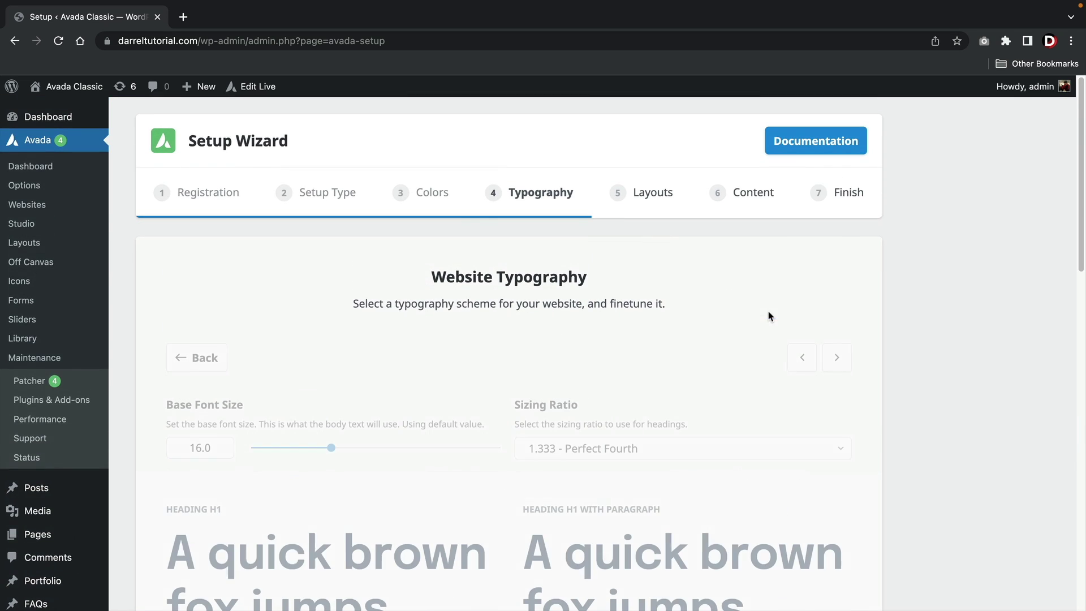
scroll(710, 396, "down", 2)
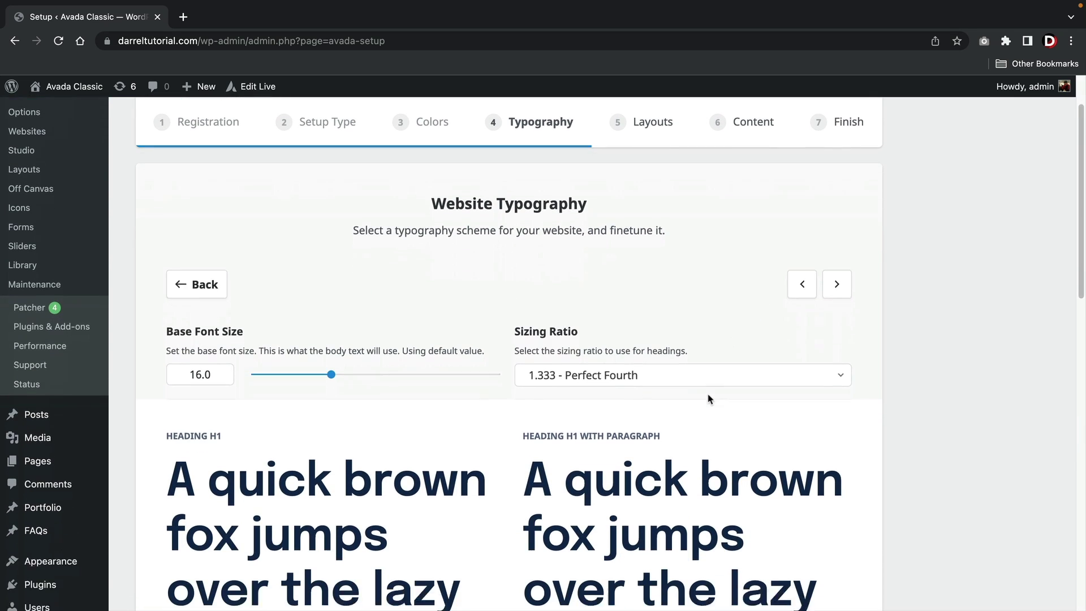
scroll(709, 399, "down", 3)
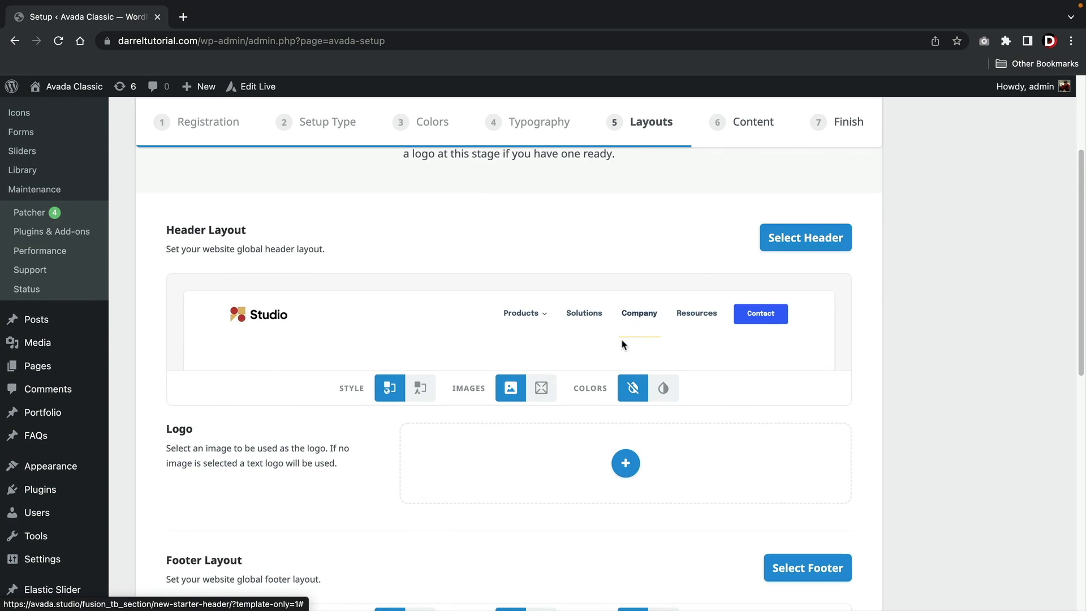
Step: Set Centered Menu Header 217 as the website's global header layout
scroll(623, 344, "down", 2)
scroll(612, 374, "up", 3)
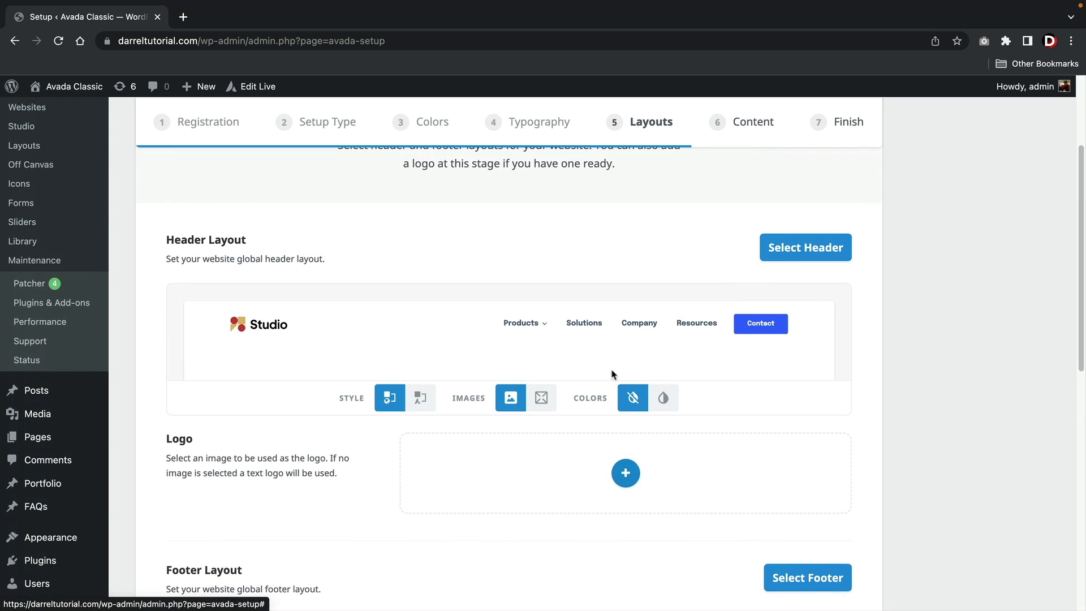
left_click(777, 249)
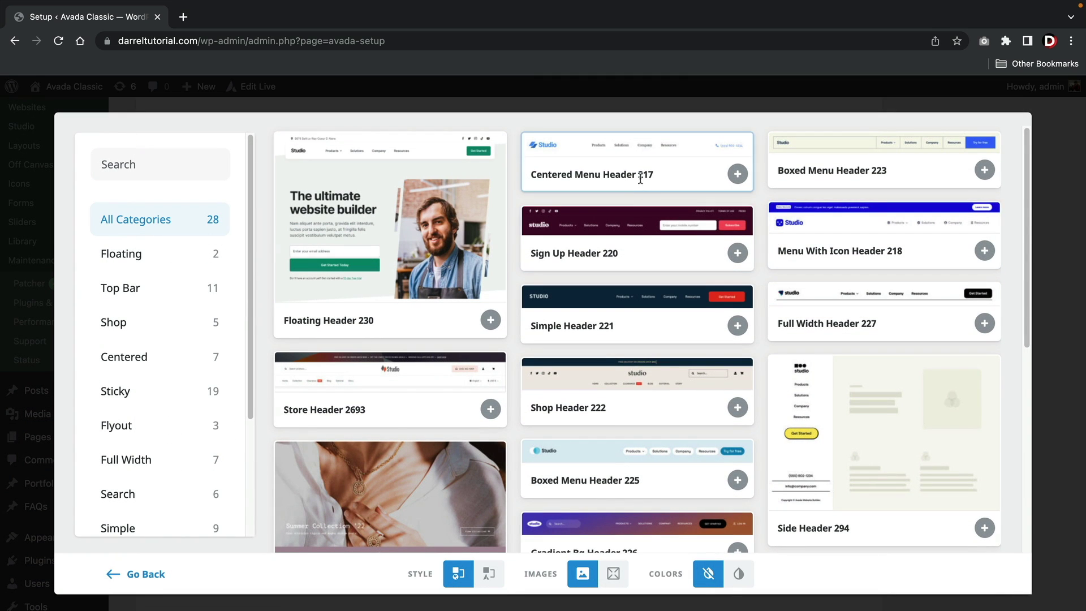
left_click(737, 175)
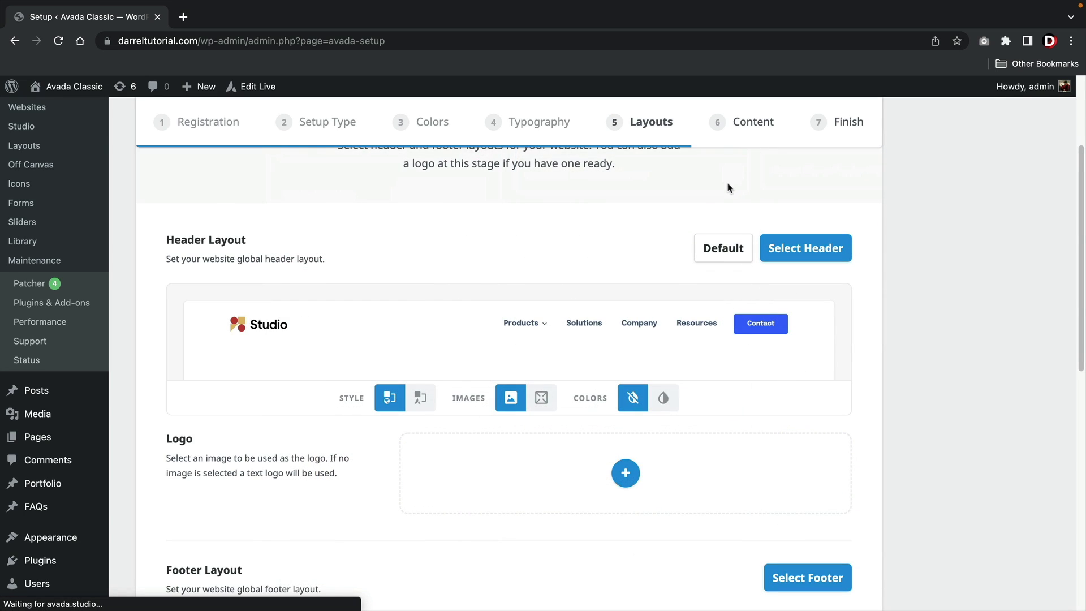
Step: Set Consultation Footer 1522 as the website's global footer layout
scroll(707, 339, "down", 3)
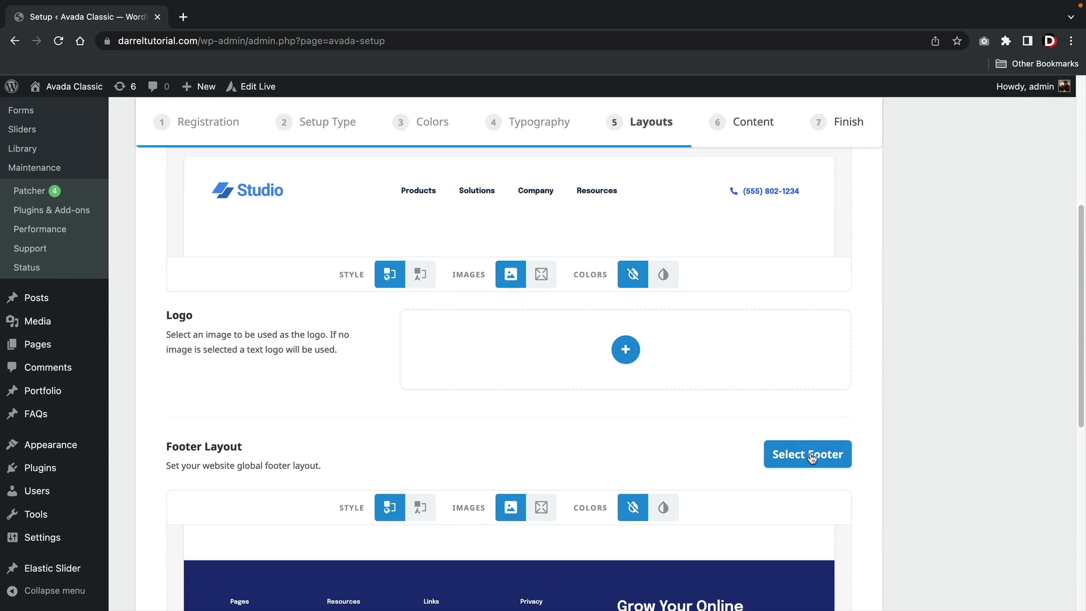
left_click(814, 457)
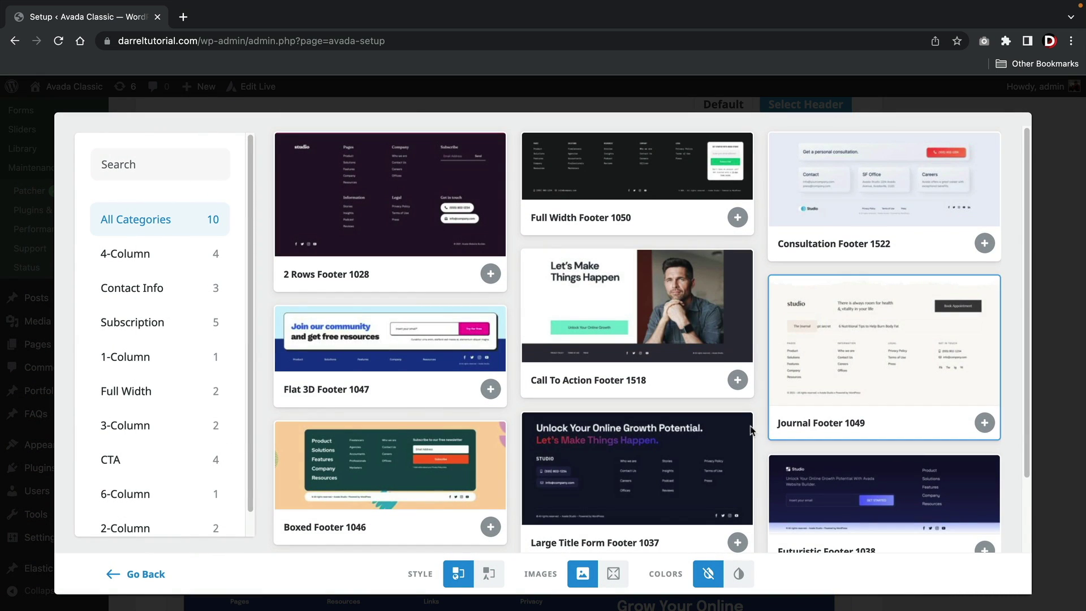
left_click(984, 243)
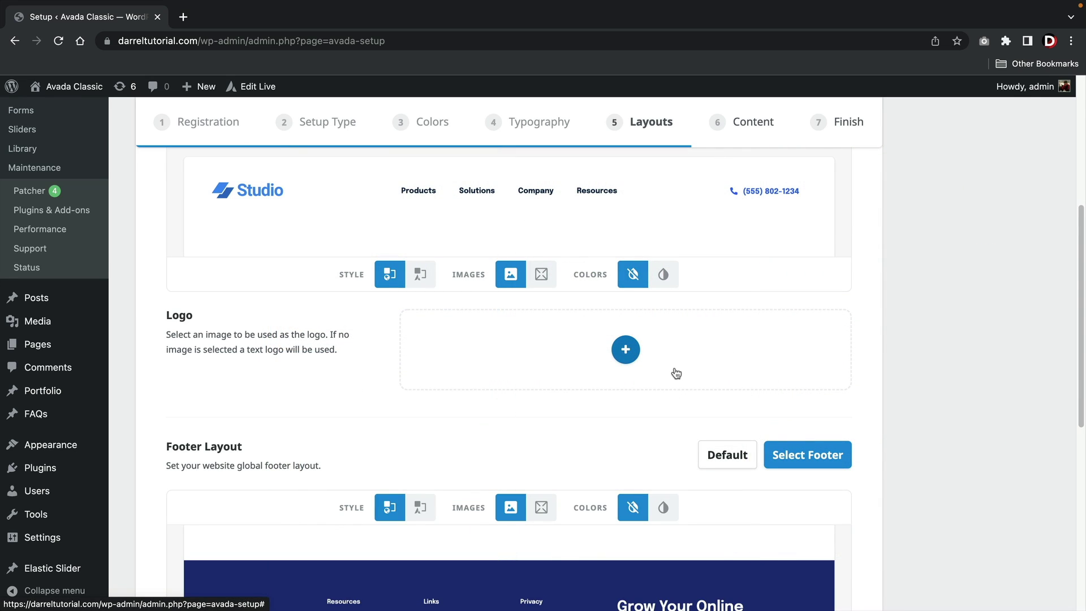
Step: Try inverted colors on the header and footer layouts, and placeholder images on the footer
scroll(583, 362, "up", 2)
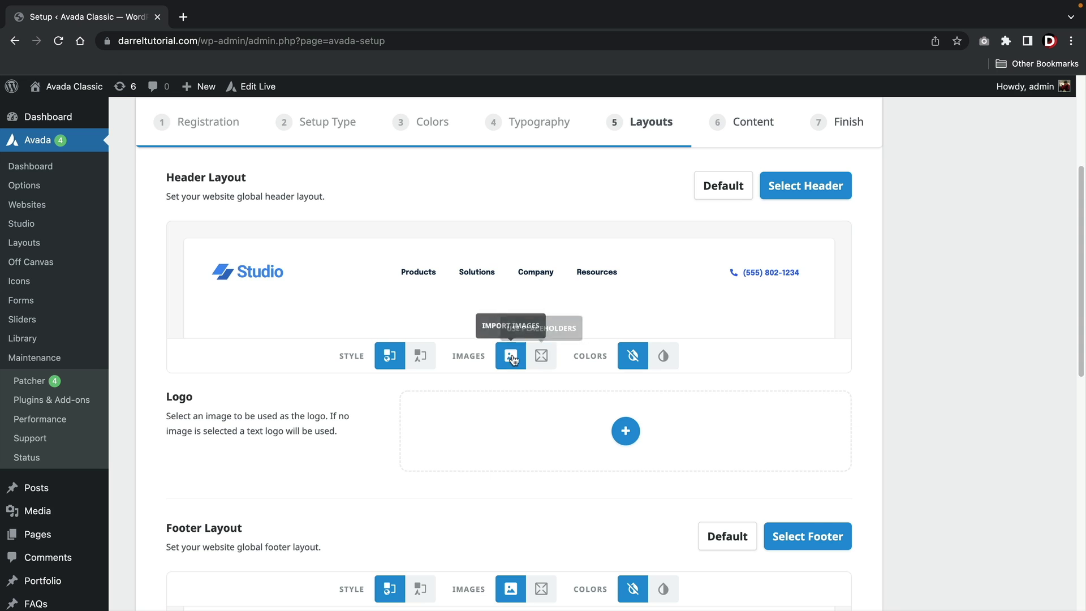
left_click(663, 356)
left_click(634, 359)
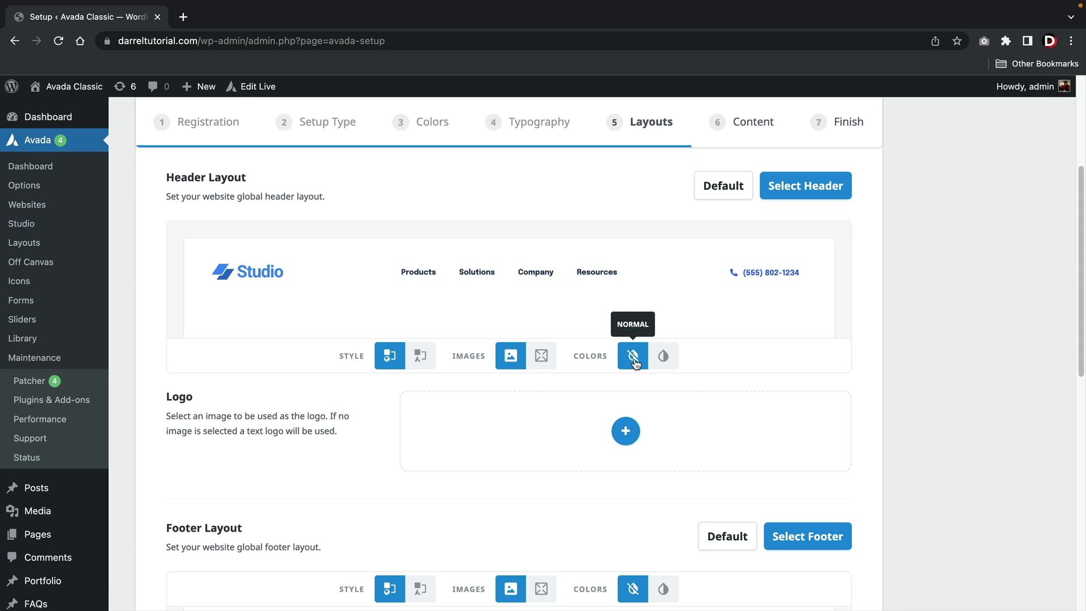
scroll(634, 362, "down", 8)
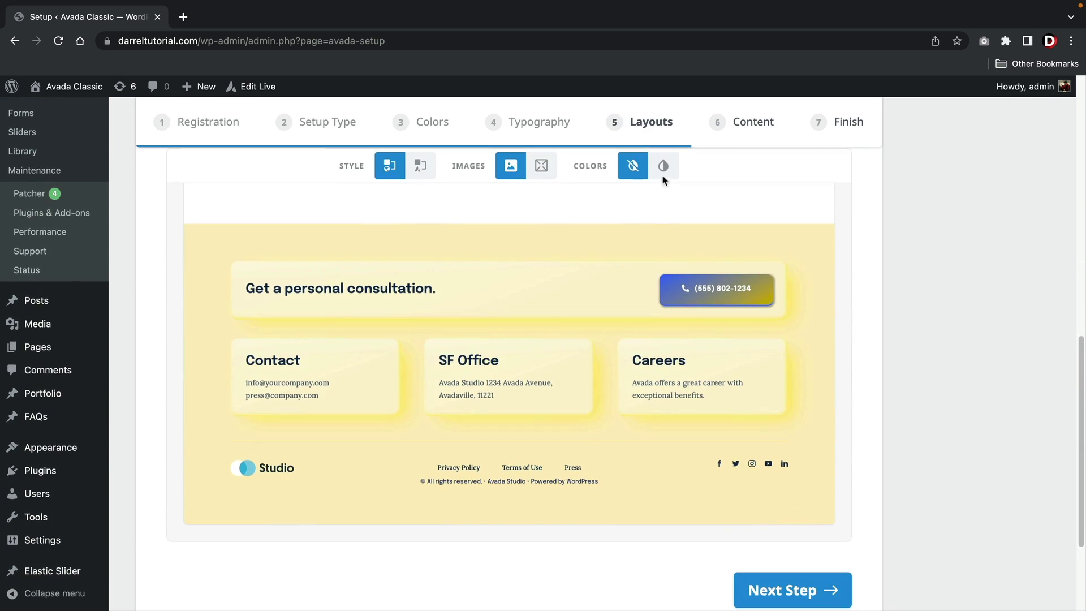
left_click(663, 170)
left_click(632, 165)
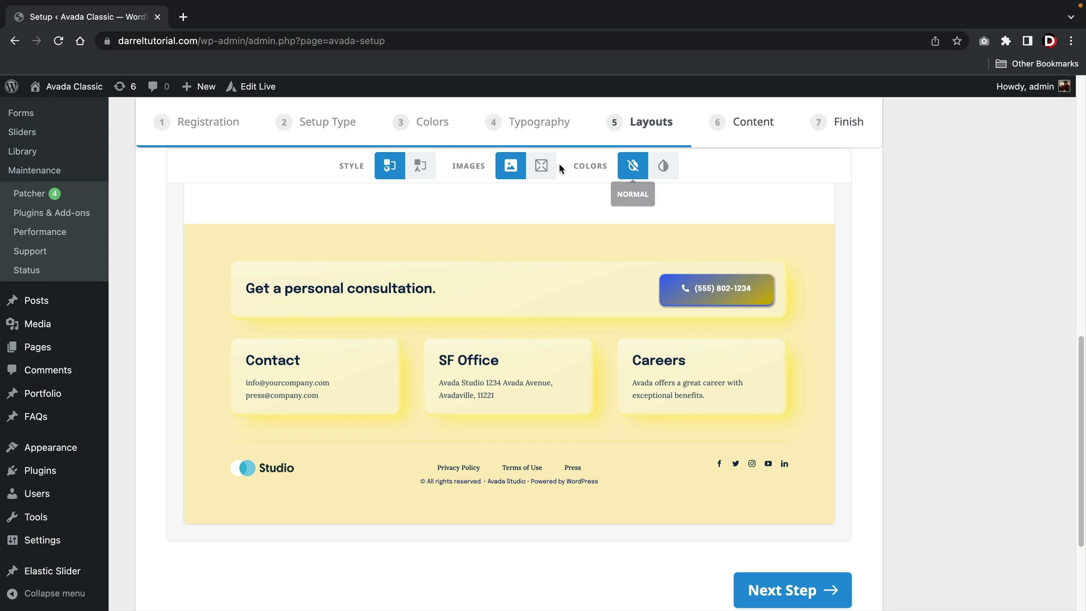
left_click(549, 167)
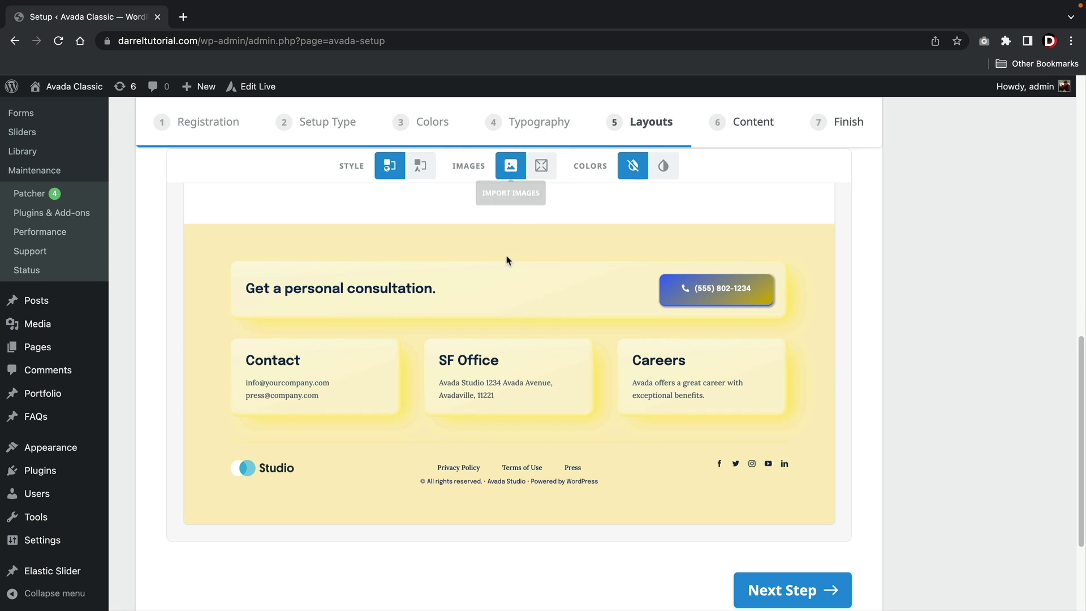
Step: Complete the content stage with the preselected Home, Blog and Contact pages and default features, and view the finished website
scroll(509, 260, "down", 3)
left_click(755, 499)
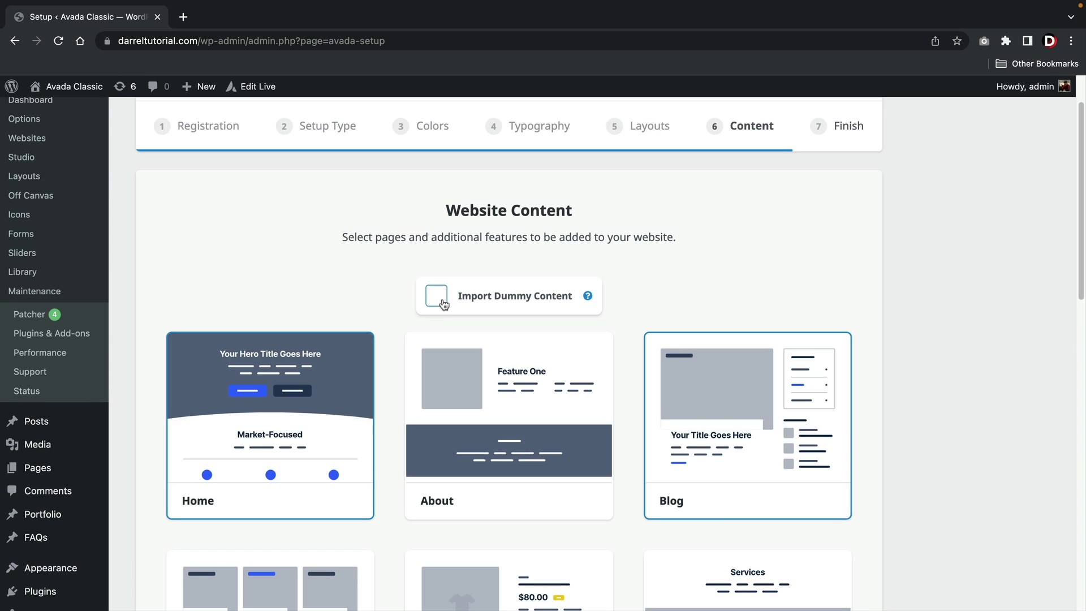
scroll(444, 304, "down", 2)
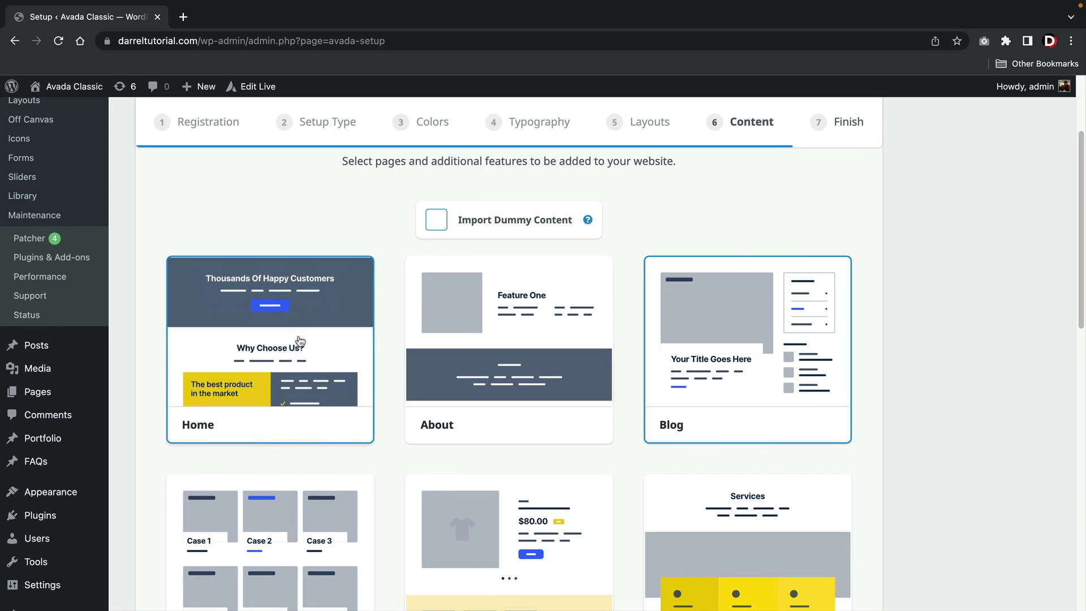
scroll(299, 342, "down", 5)
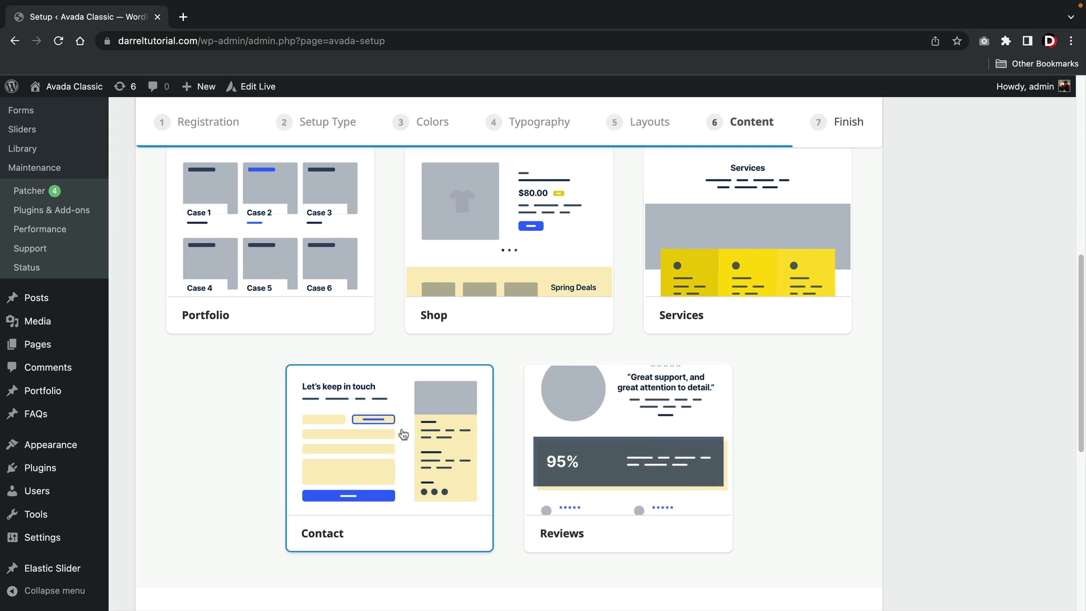
scroll(404, 433, "down", 5)
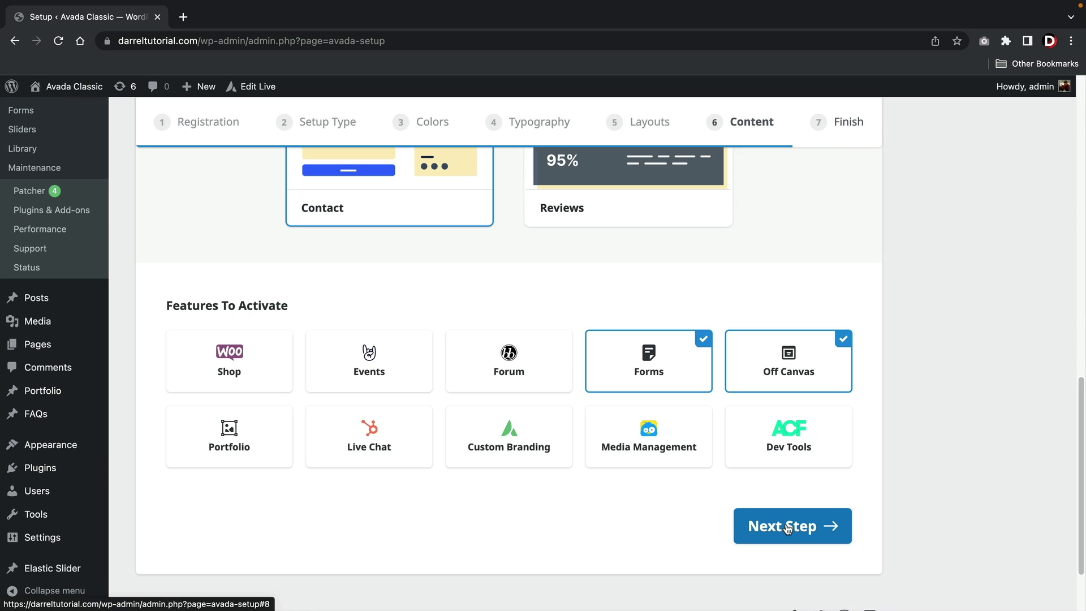
left_click(787, 527)
left_click(672, 293)
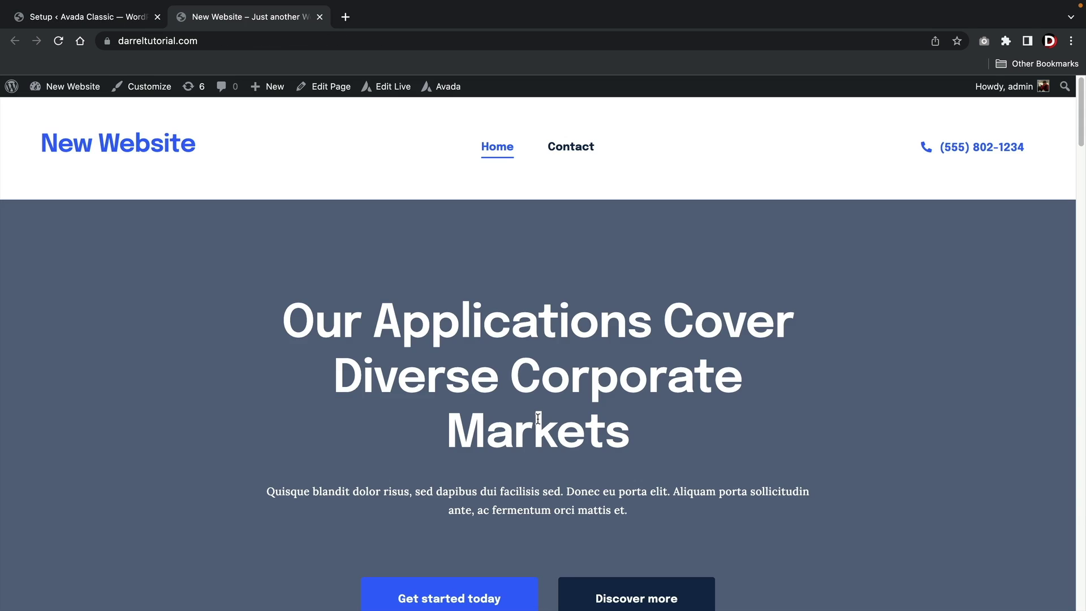
Step: Examine the finished website's home page from the hero section down to the footer
scroll(538, 419, "down", 3)
scroll(539, 424, "down", 5)
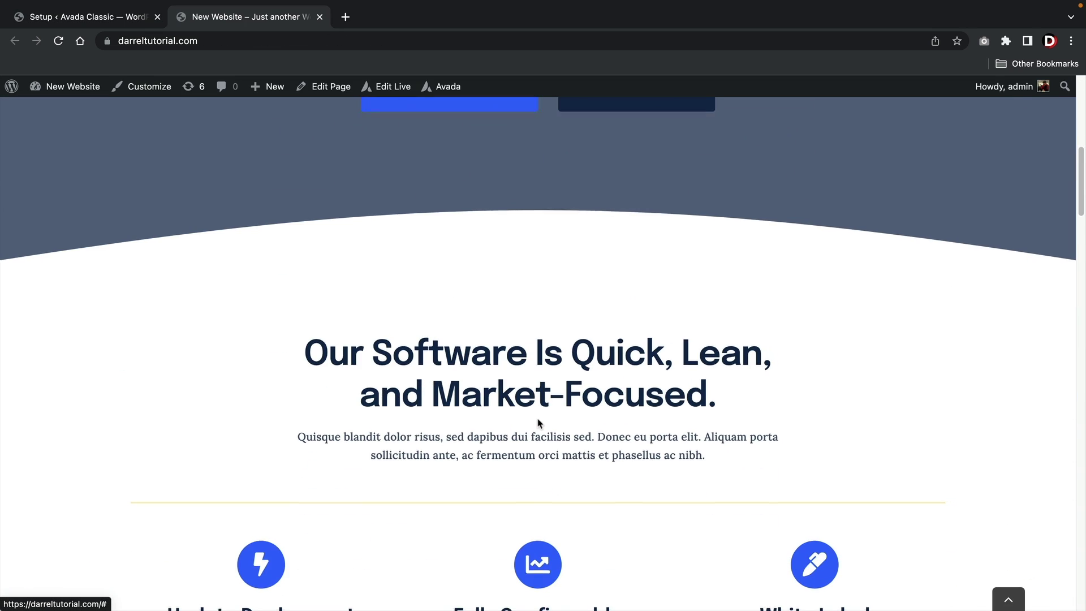
scroll(537, 418, "down", 10)
scroll(537, 418, "down", 6)
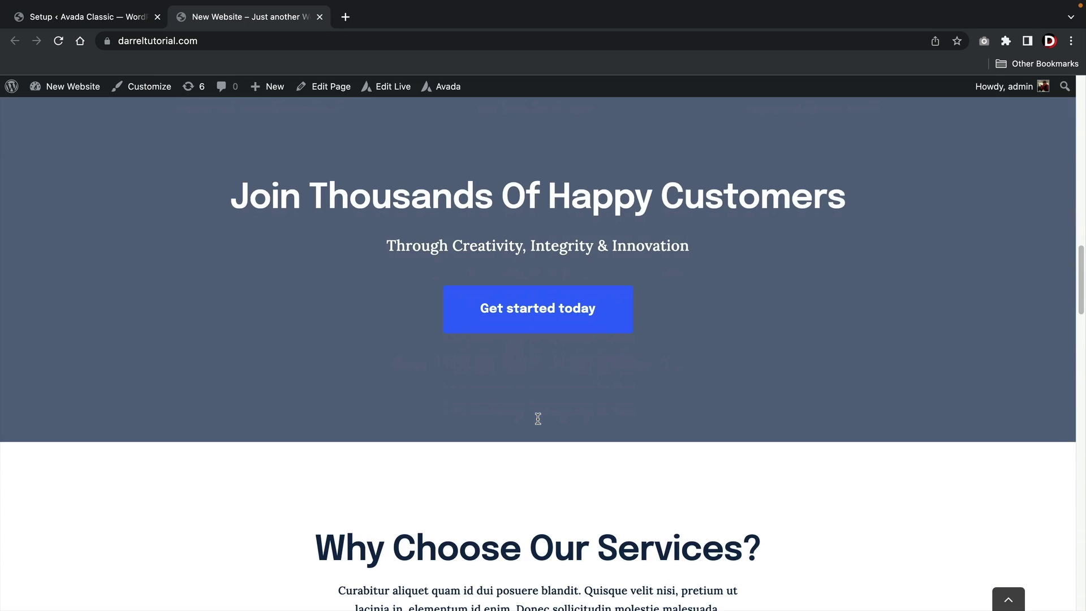
scroll(537, 424, "down", 15)
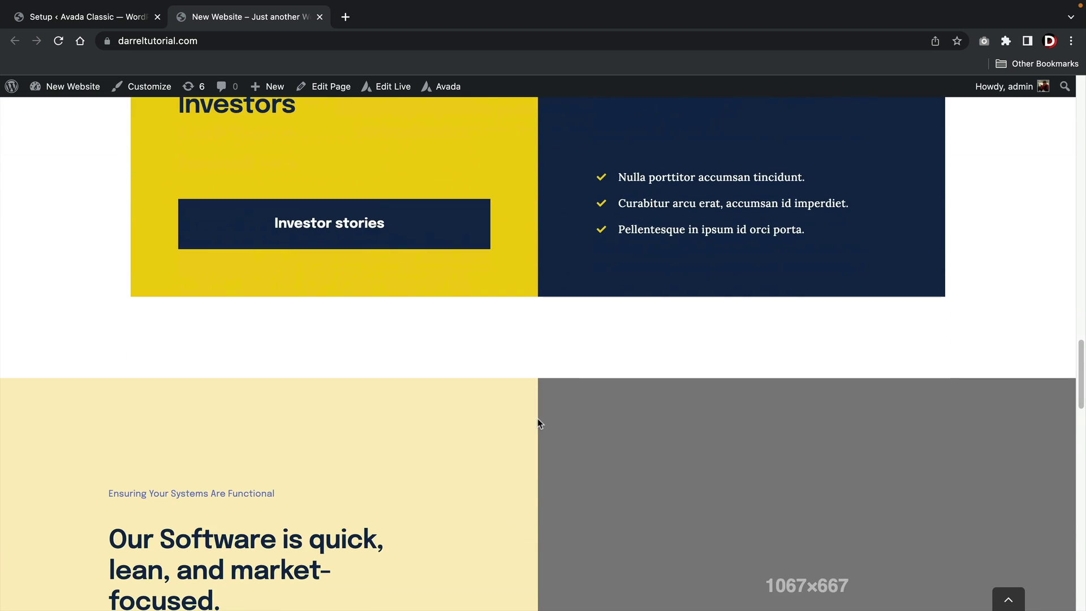
scroll(538, 424, "down", 4)
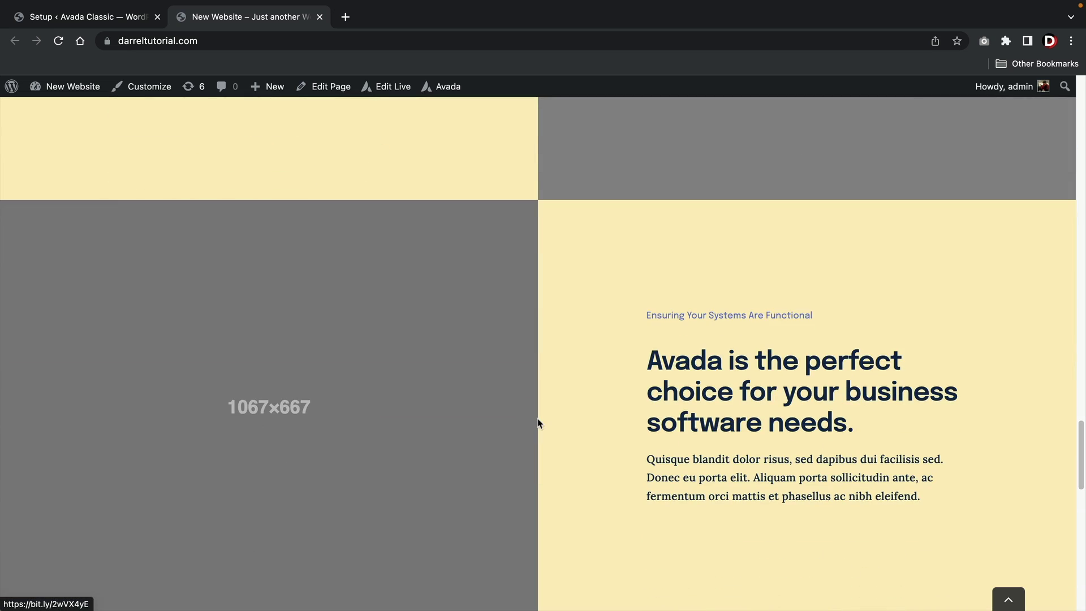
scroll(537, 423, "down", 14)
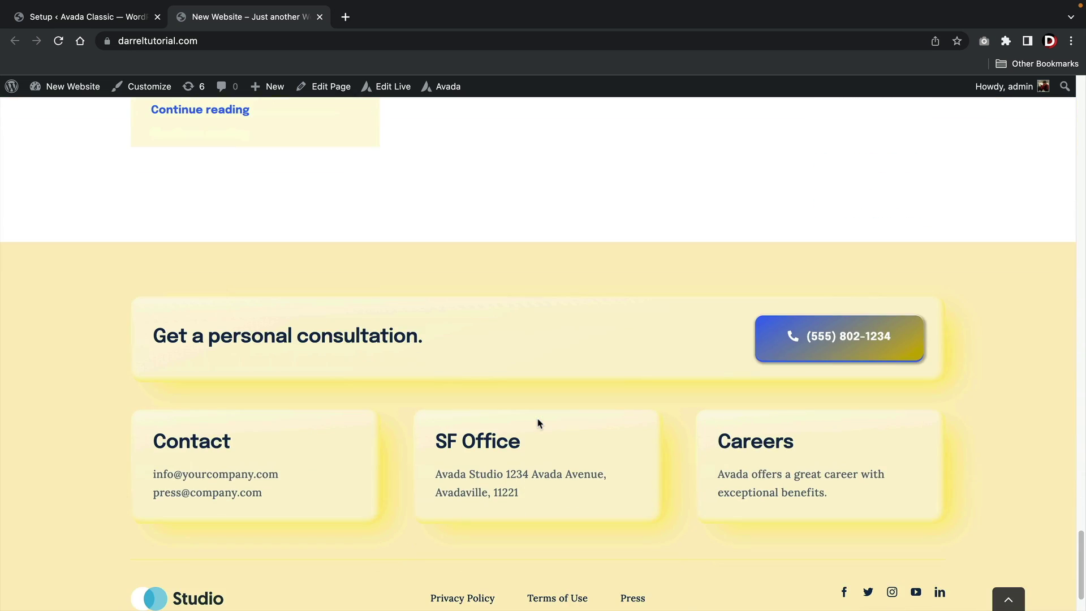
scroll(537, 423, "down", 2)
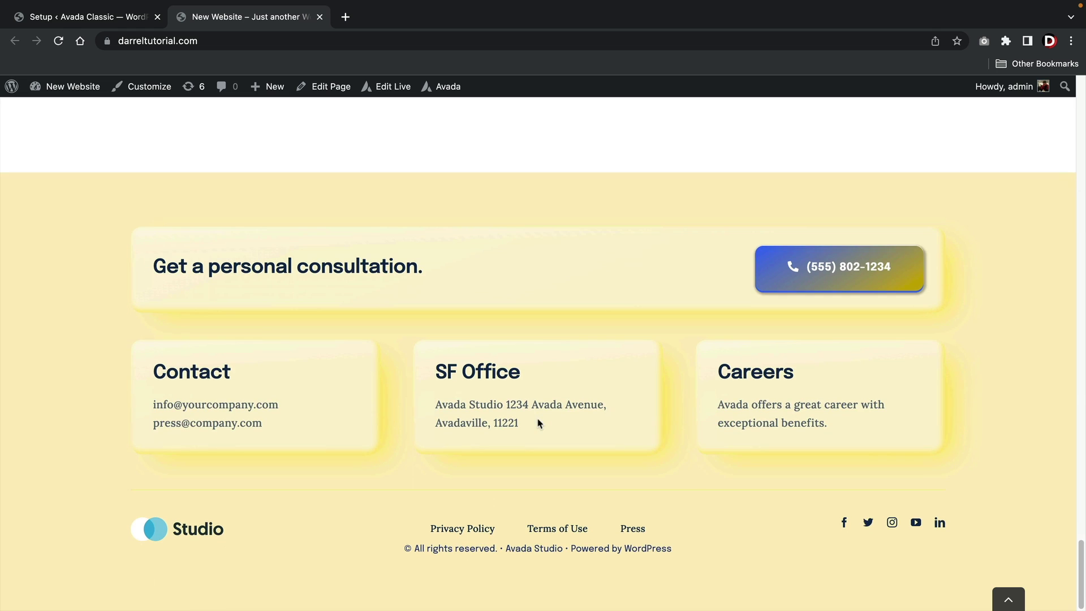
left_click(1018, 600)
Step: Open the Avada dashboard and browse the global options and the library of prebuilt websites
left_click(444, 86)
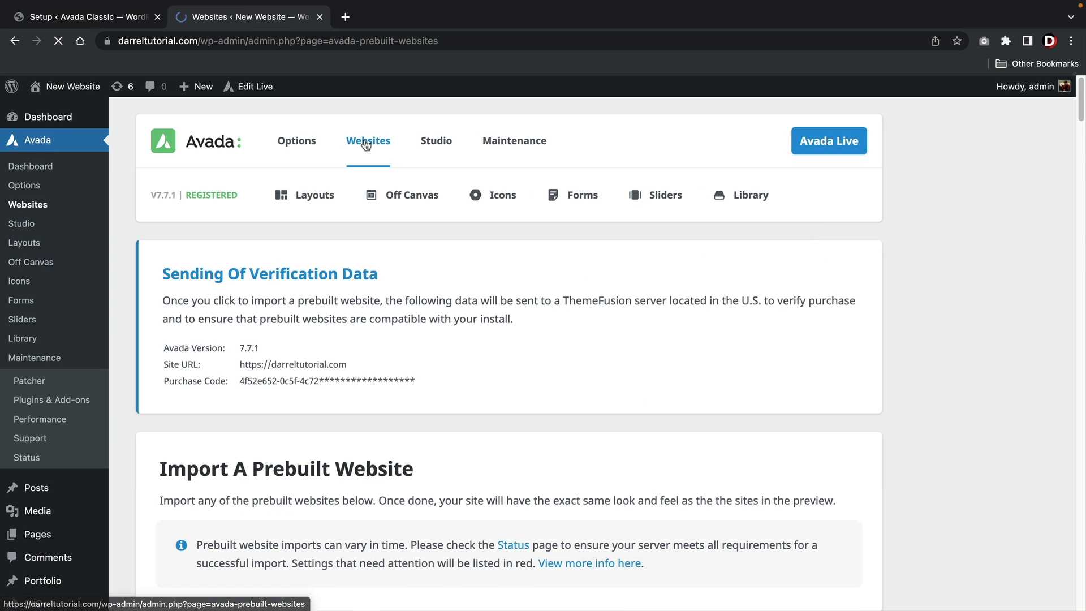
left_click(303, 146)
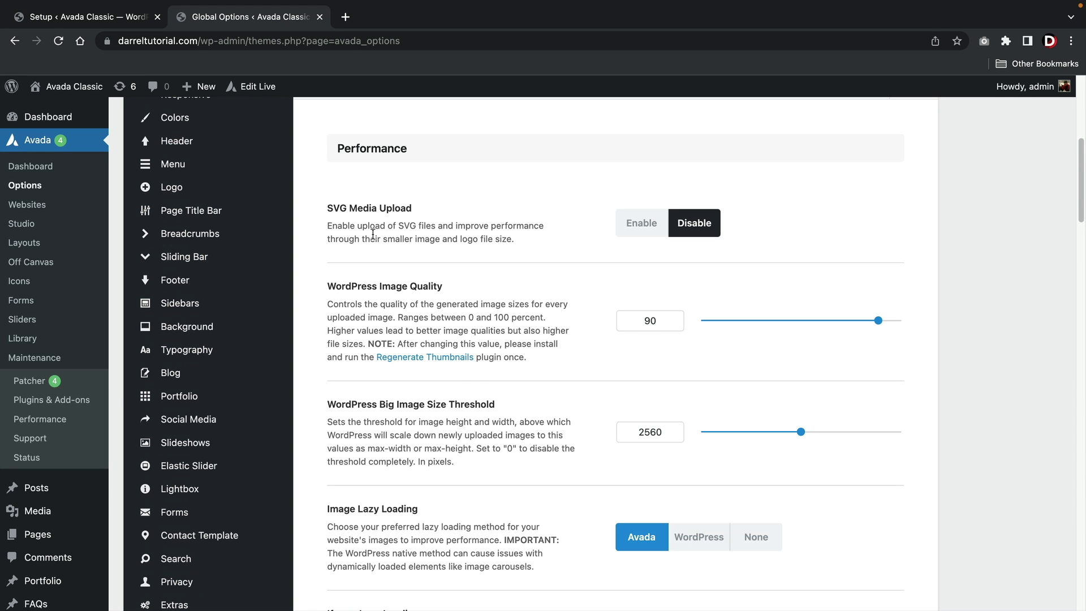
scroll(243, 319, "down", 5)
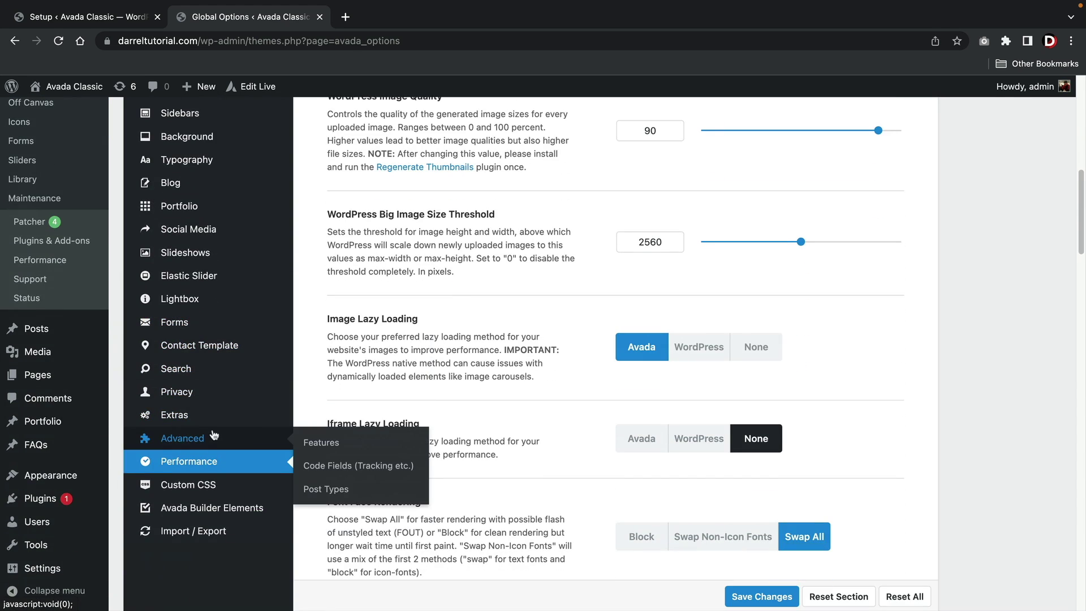
scroll(215, 436, "up", 5)
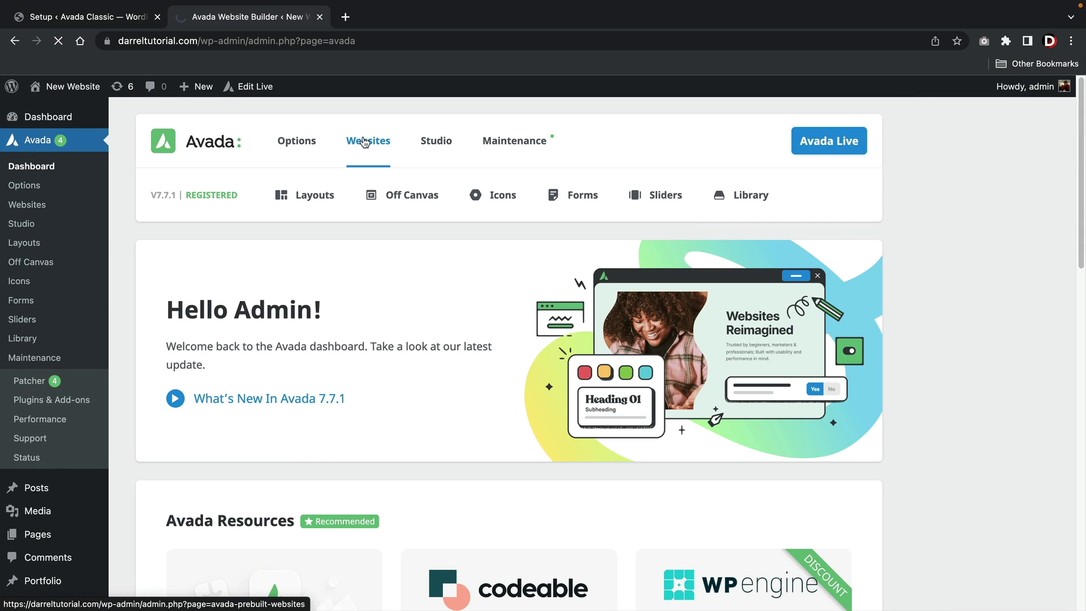
scroll(379, 181, "down", 7)
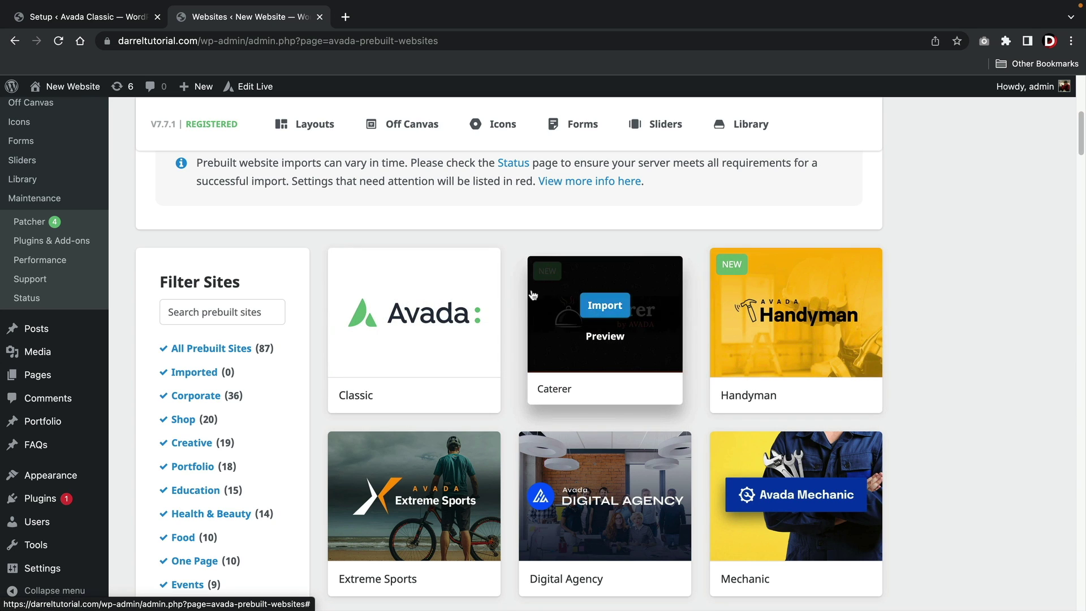
scroll(565, 283, "up", 7)
Step: Browse the Avada Studio content, including its templates, headers, containers and footers
left_click(437, 141)
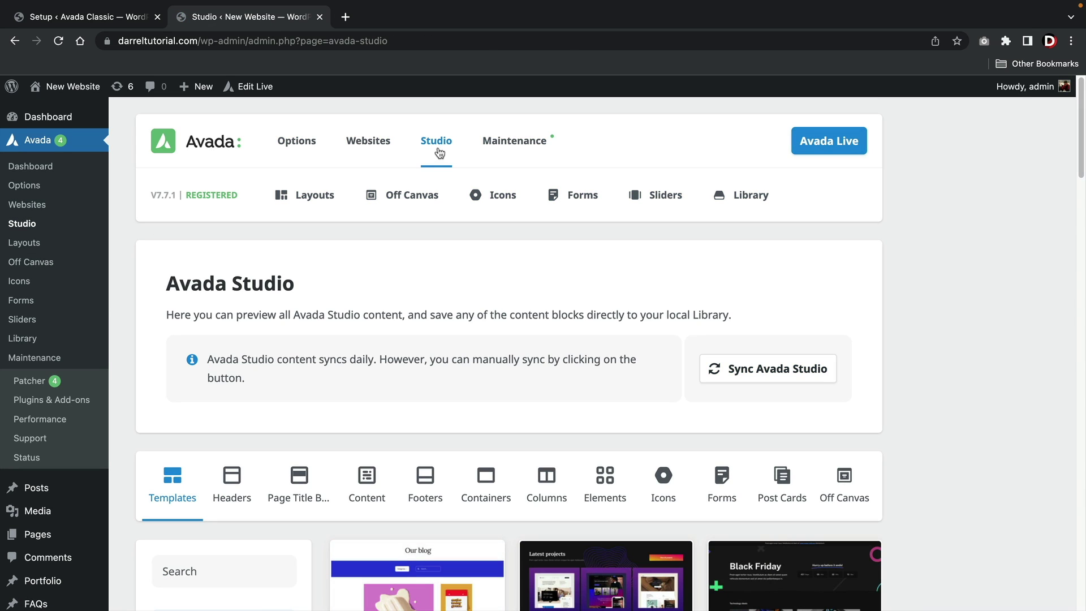
scroll(405, 235, "down", 5)
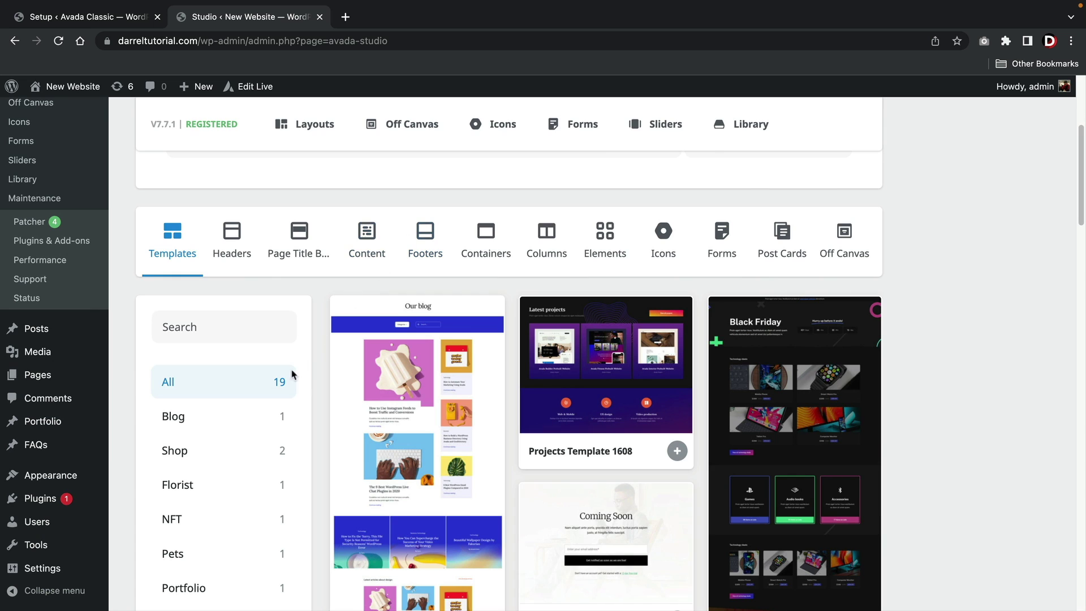
left_click(249, 247)
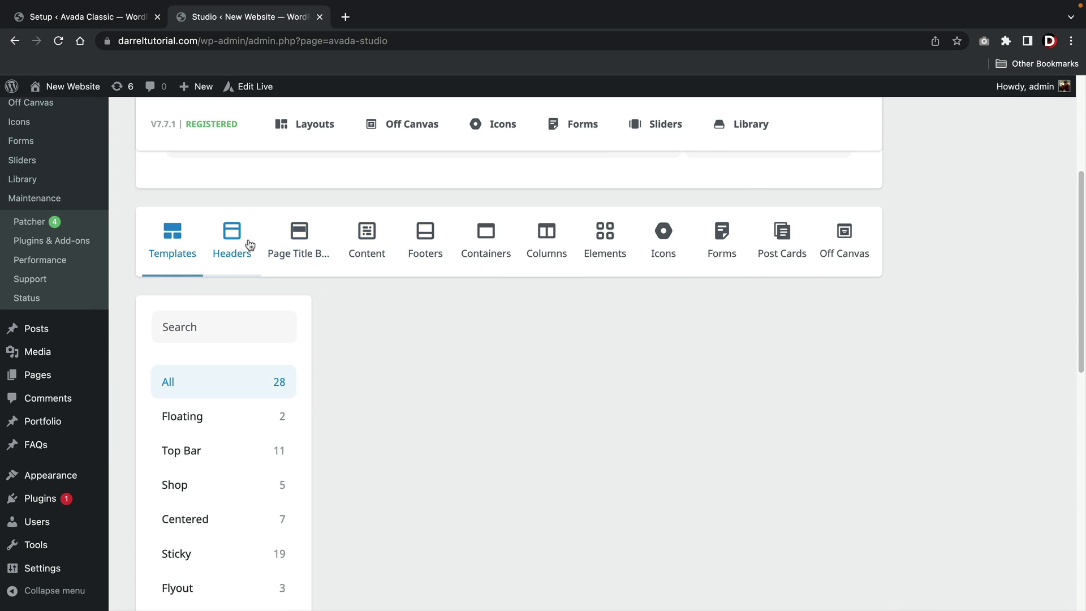
scroll(294, 249, "down", 2)
left_click(486, 171)
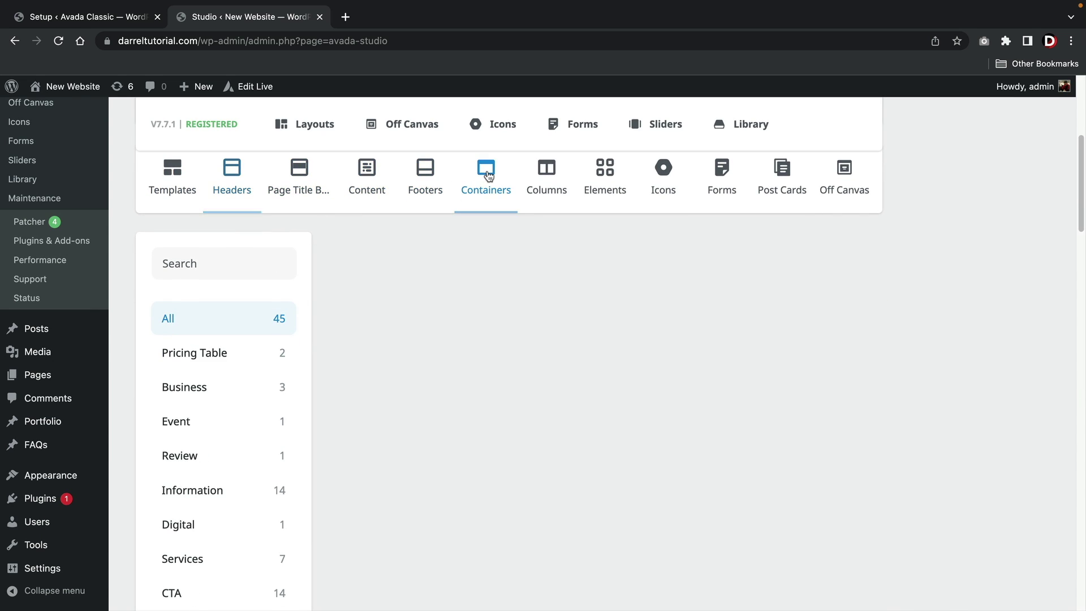
left_click(435, 177)
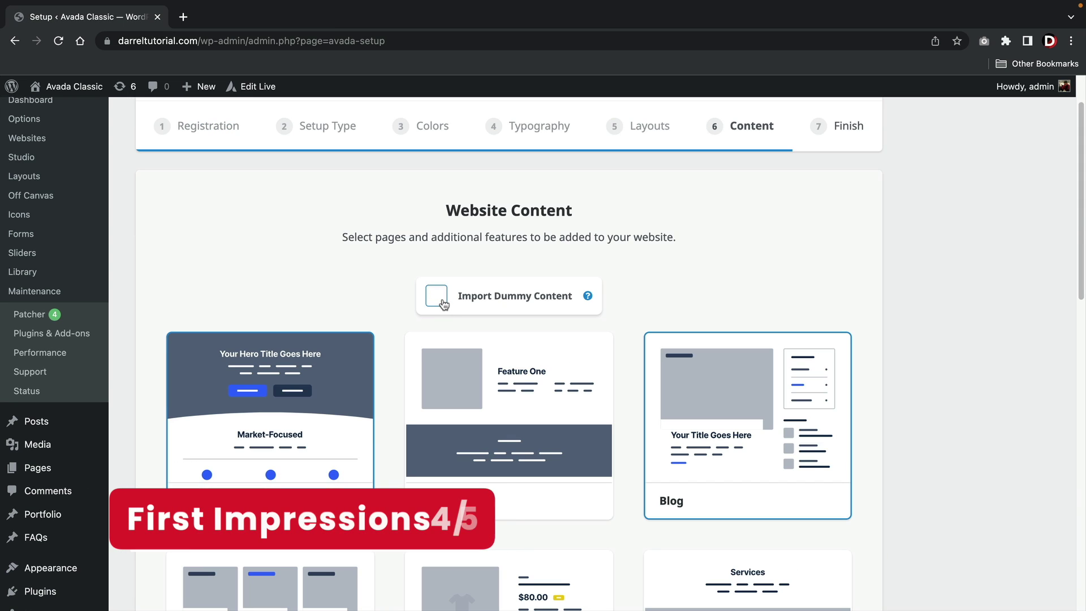
Step: Try placeholder images on the global footer layout in the setup wizard
scroll(444, 305, "down", 2)
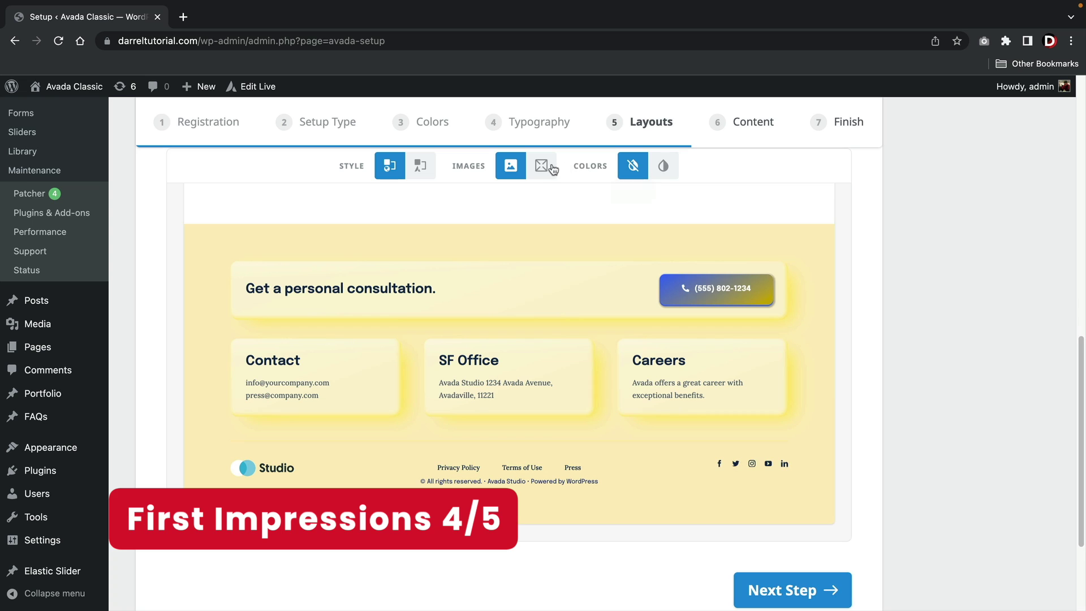
left_click(549, 168)
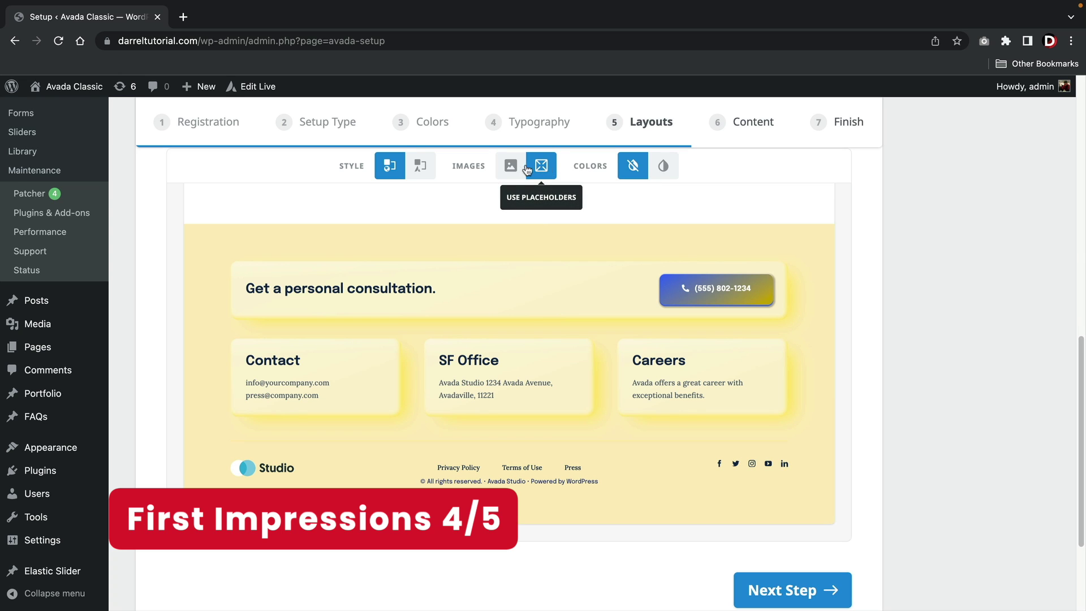
Step: Review the Layout, Responsive and Colors sections of Avada's global options
scroll(566, 351, "down", 2)
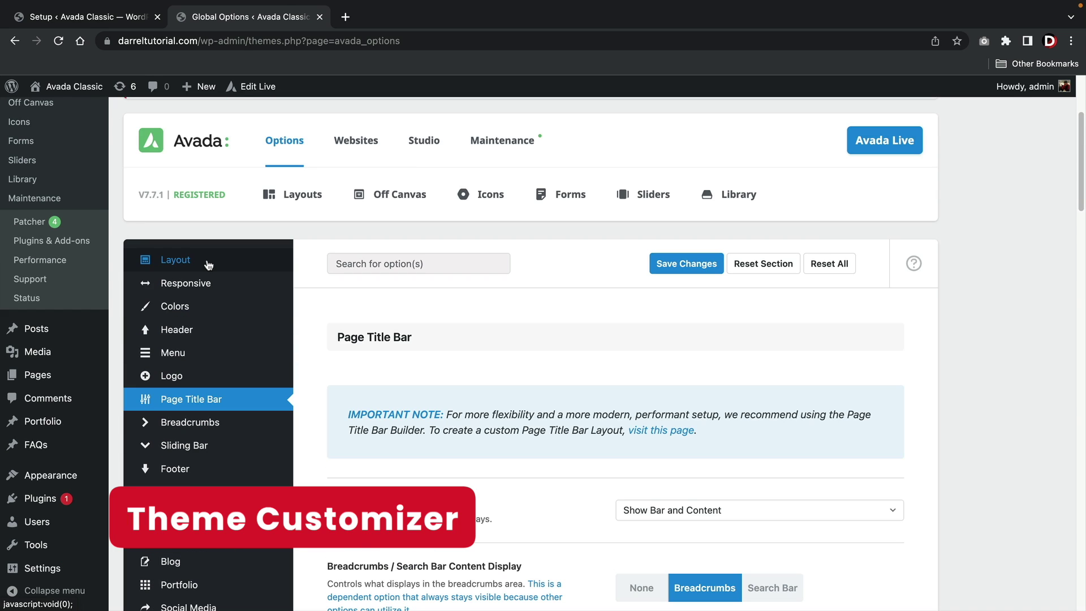
scroll(209, 281, "down", 2)
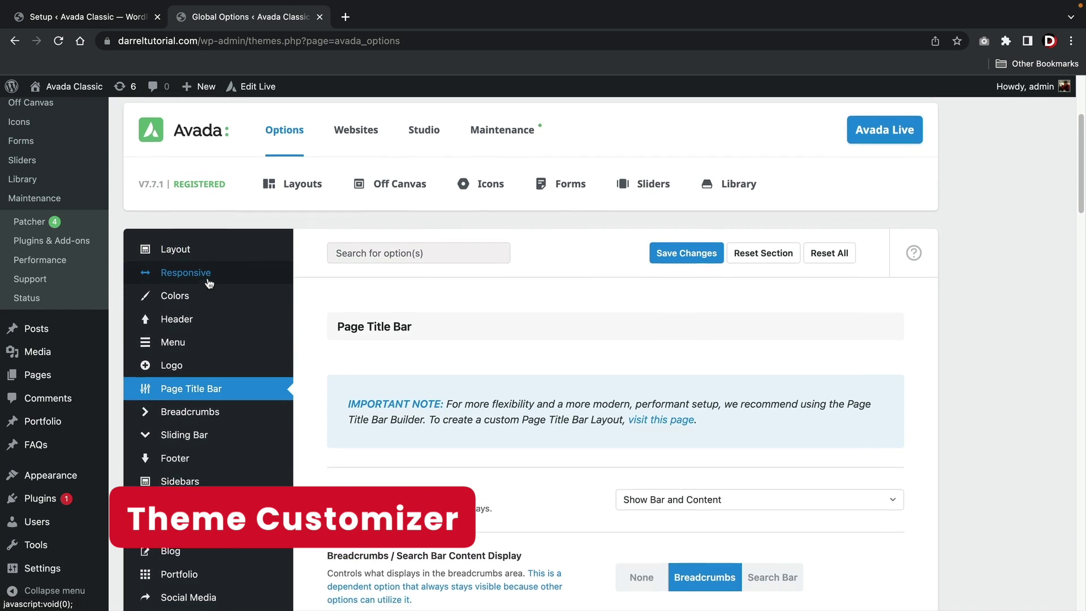
left_click(197, 204)
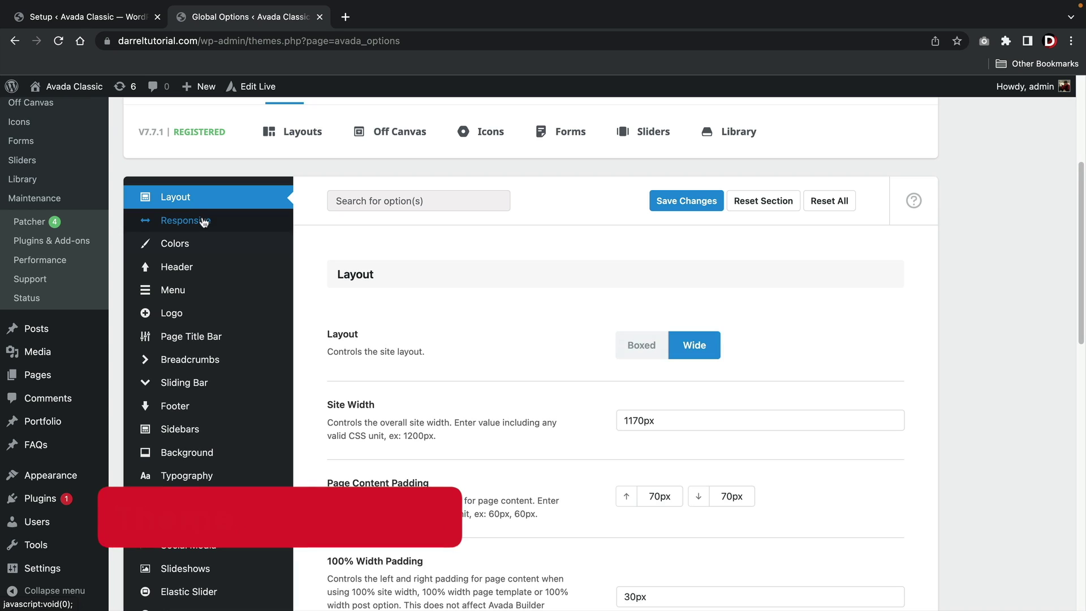
left_click(205, 226)
left_click(206, 245)
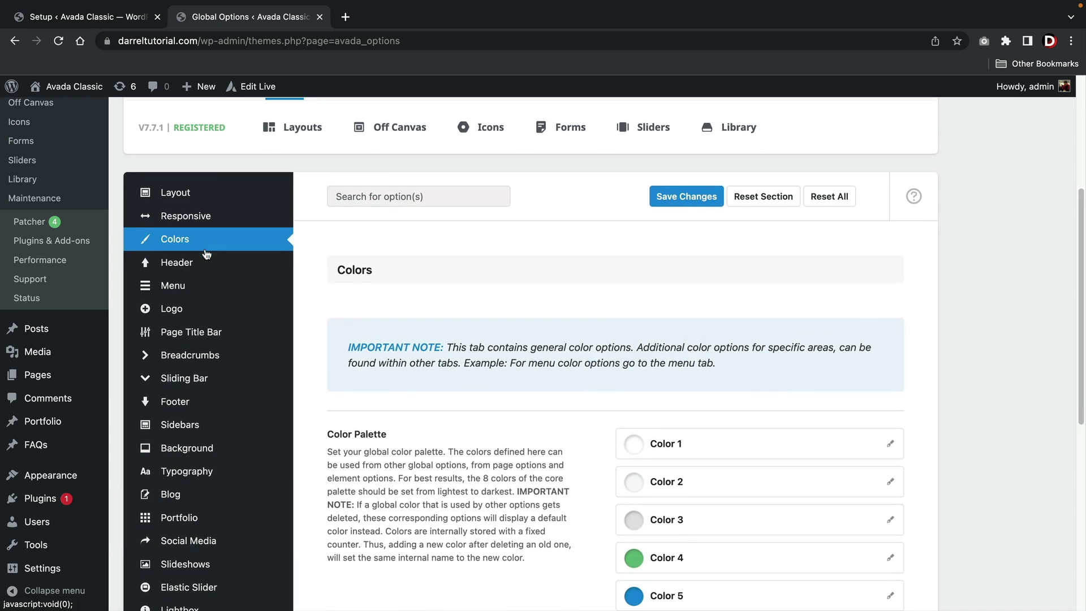
Step: Review the Social Media, Forms and Performance sections of the global options
scroll(206, 247, "down", 2)
left_click(217, 415)
scroll(216, 414, "down", 3)
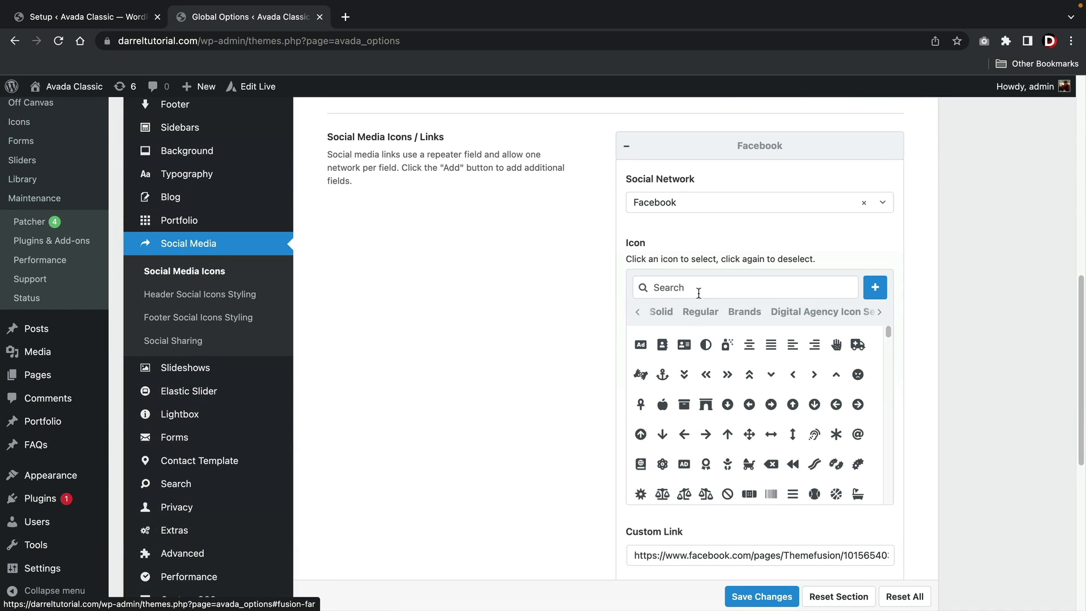
left_click(192, 439)
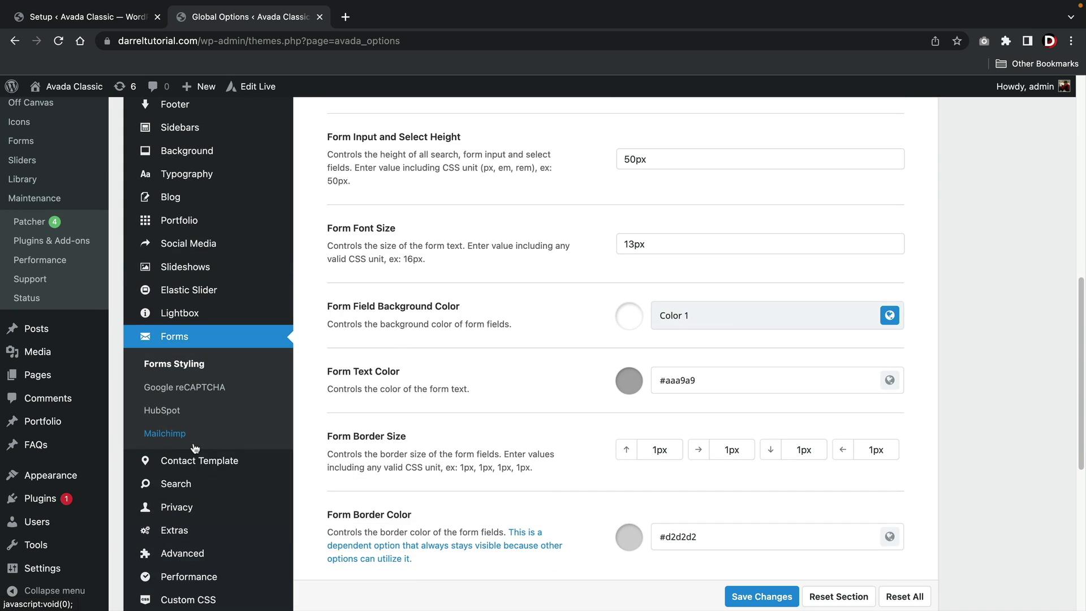
scroll(194, 448, "down", 2)
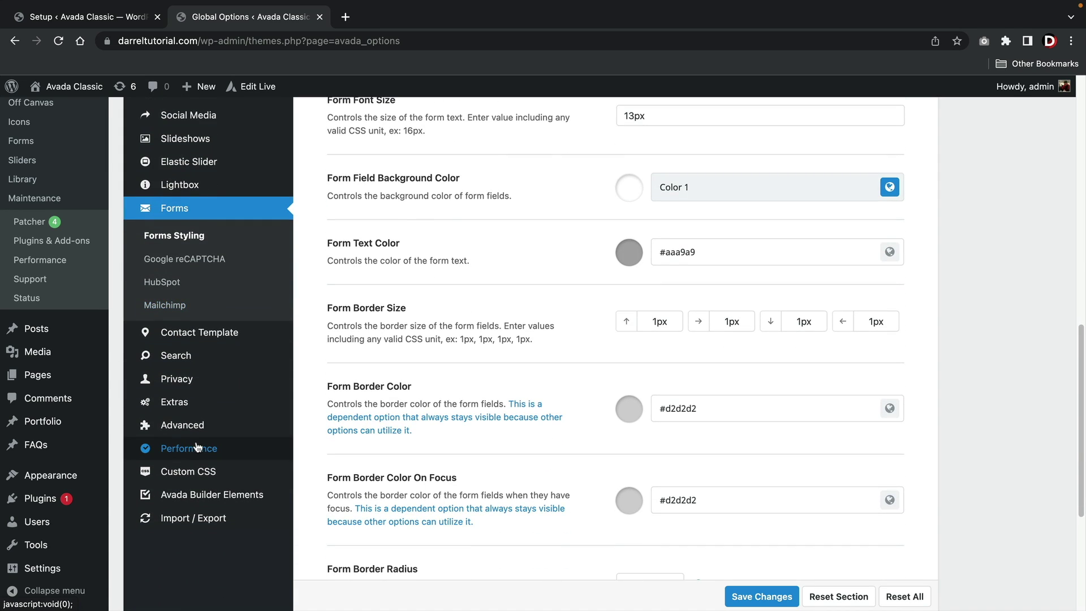
left_click(197, 447)
scroll(444, 337, "up", 3)
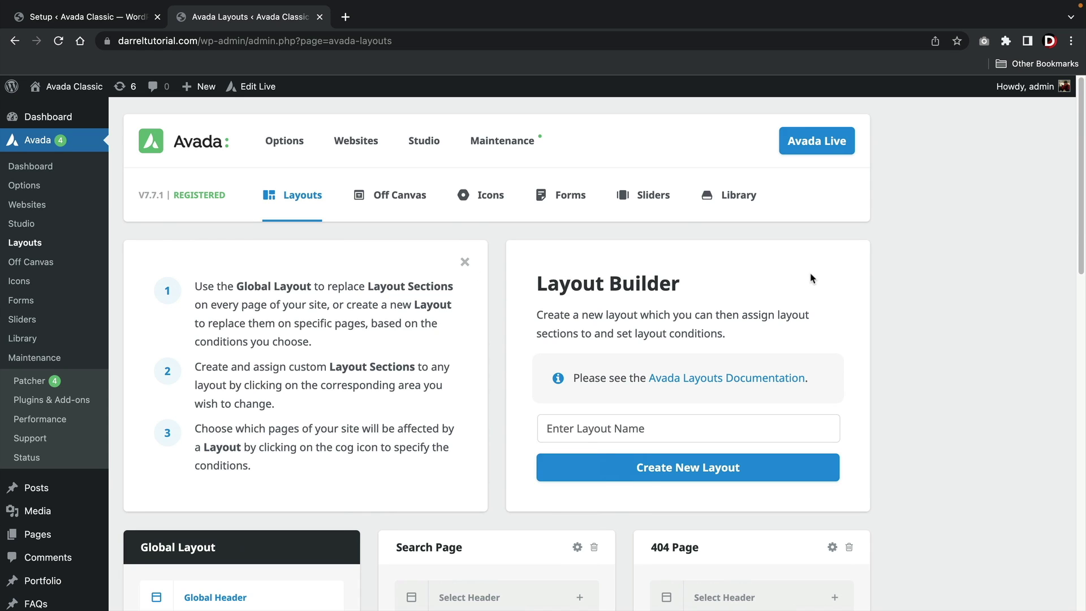
Step: Examine the Layout Builder's global layout and its conditional layouts for pages, posts, archives, search and 404
scroll(890, 300, "down", 5)
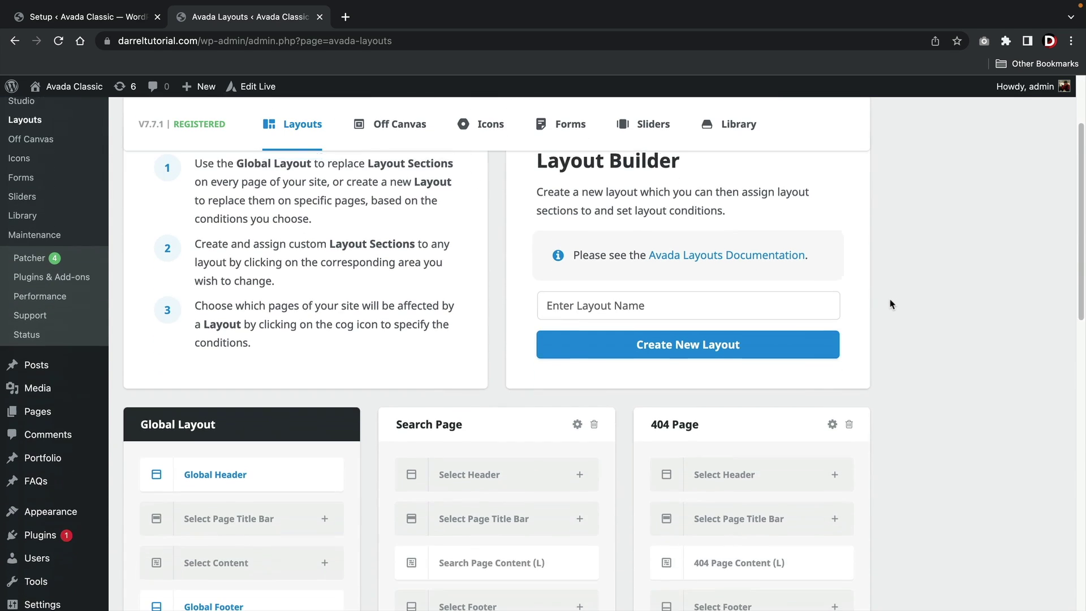
scroll(890, 303, "down", 2)
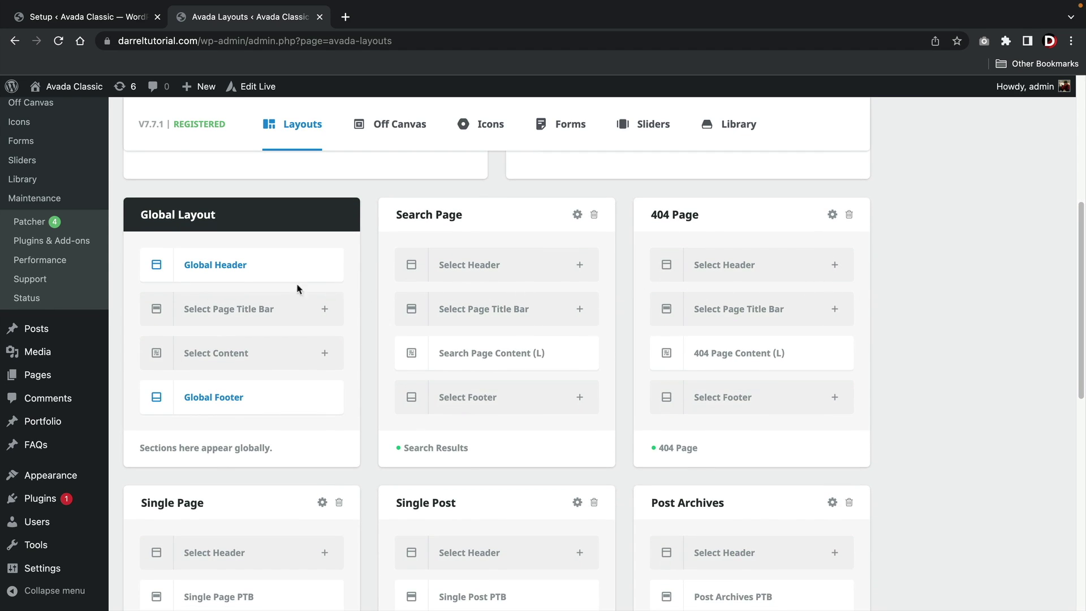
scroll(274, 354, "down", 1)
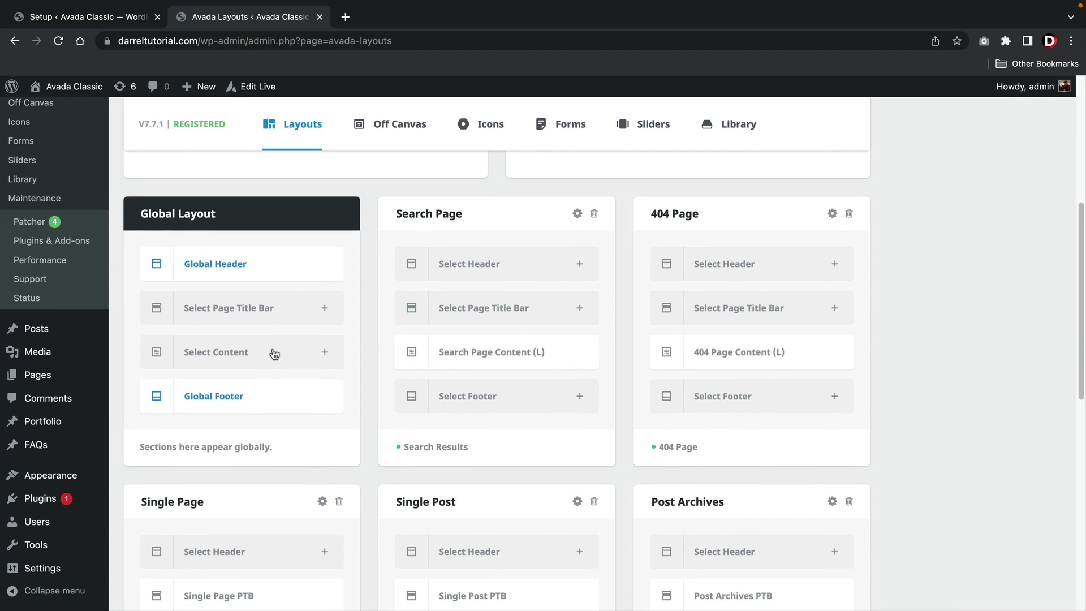
scroll(275, 354, "down", 5)
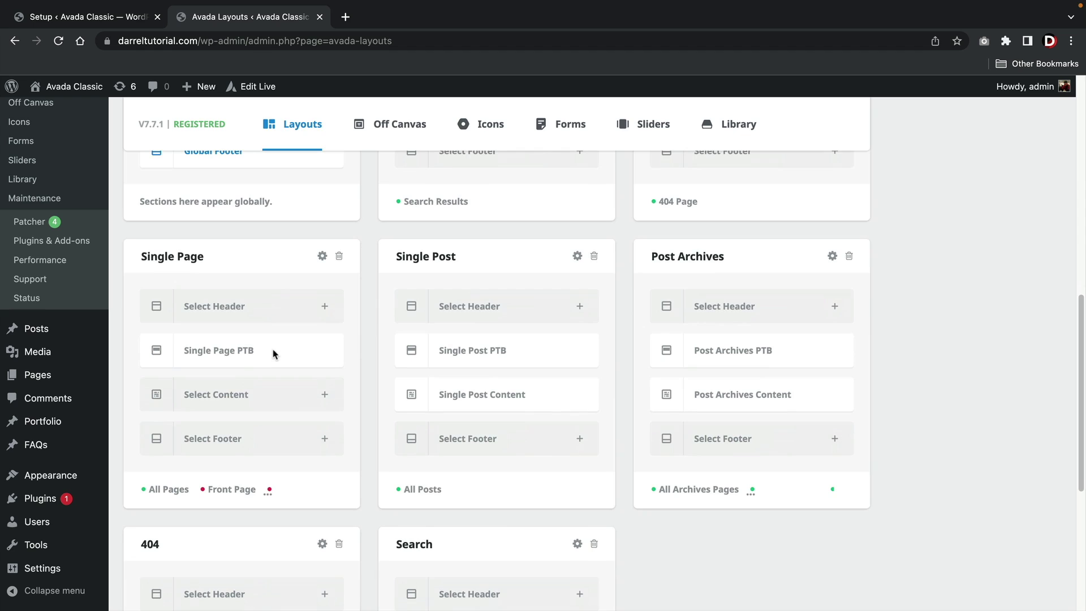
scroll(264, 362, "down", 2)
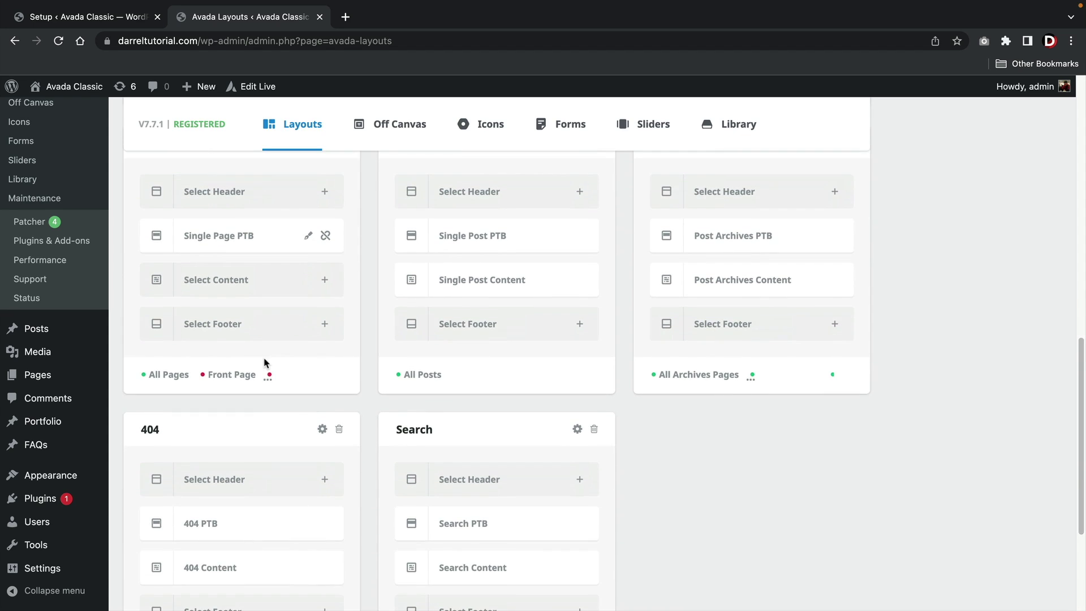
scroll(264, 362, "down", 3)
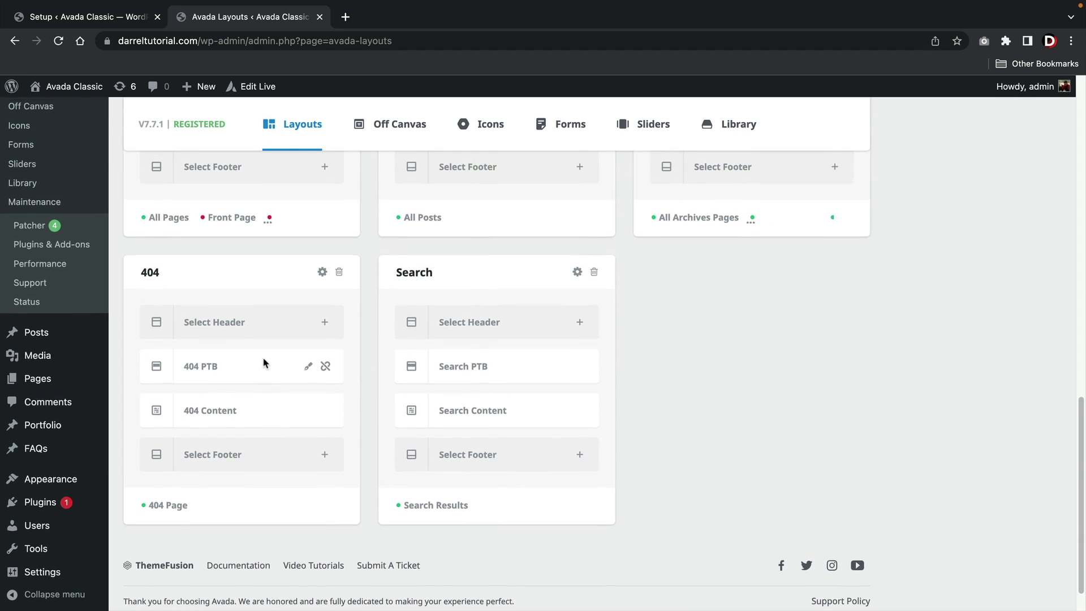
Step: Open the Single Page layout's conditions and inspect the Classic Home entry under the specific pages
scroll(264, 362, "up", 3)
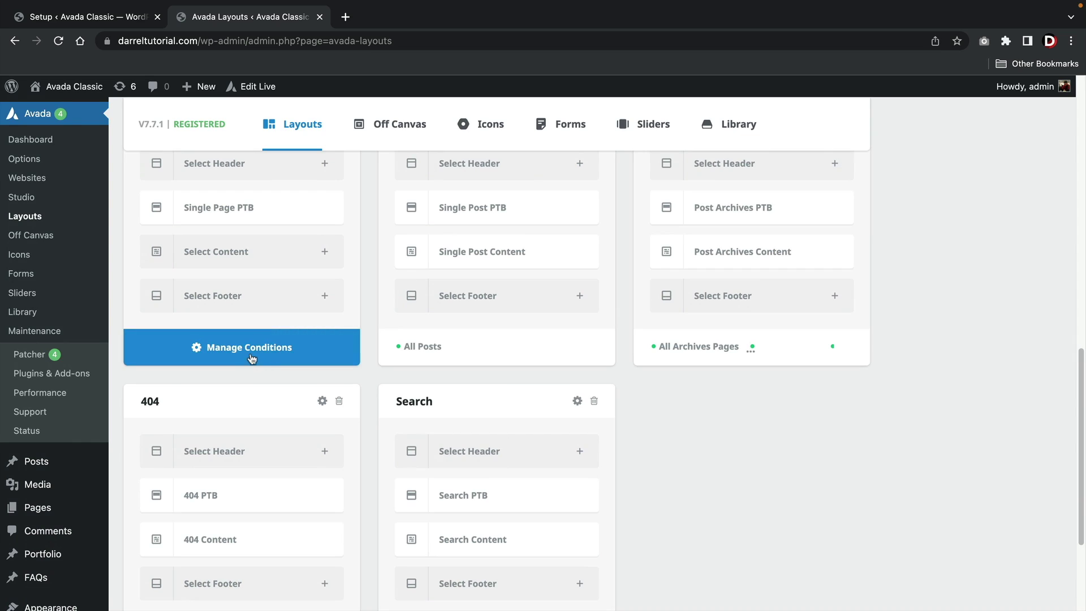
left_click(247, 355)
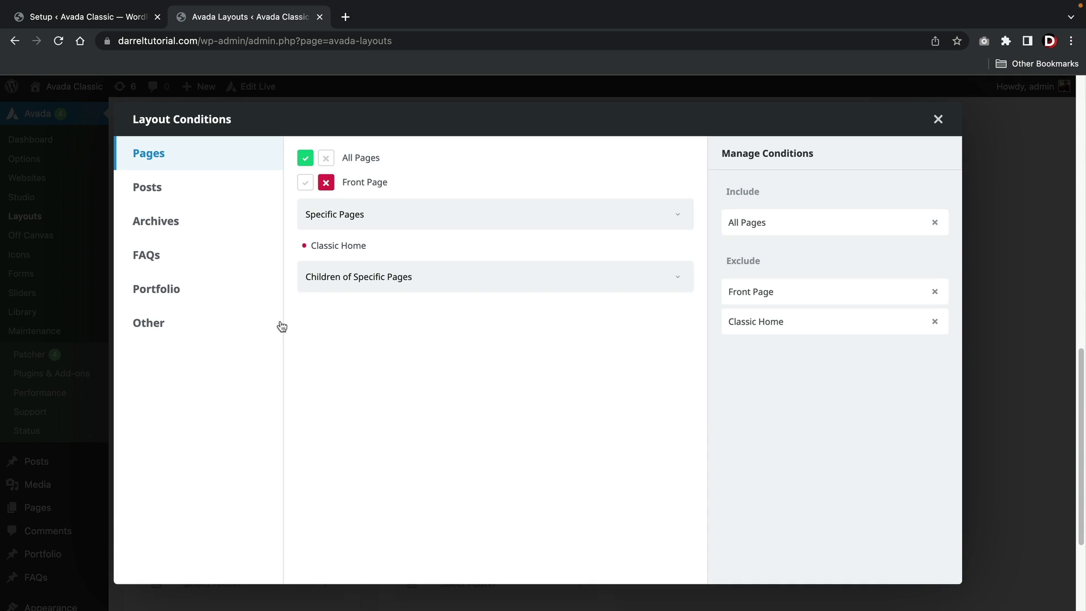
left_click_drag(315, 244, 411, 253)
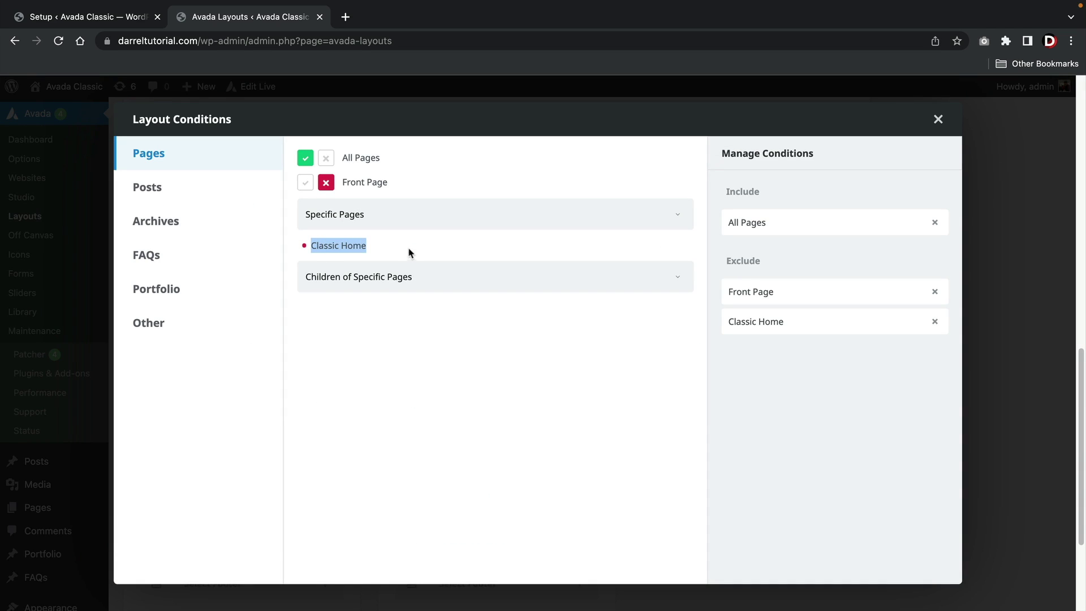
Step: Switch the Single Page layout's Front Page condition to included and set it back to excluded
left_click(306, 183)
left_click(326, 183)
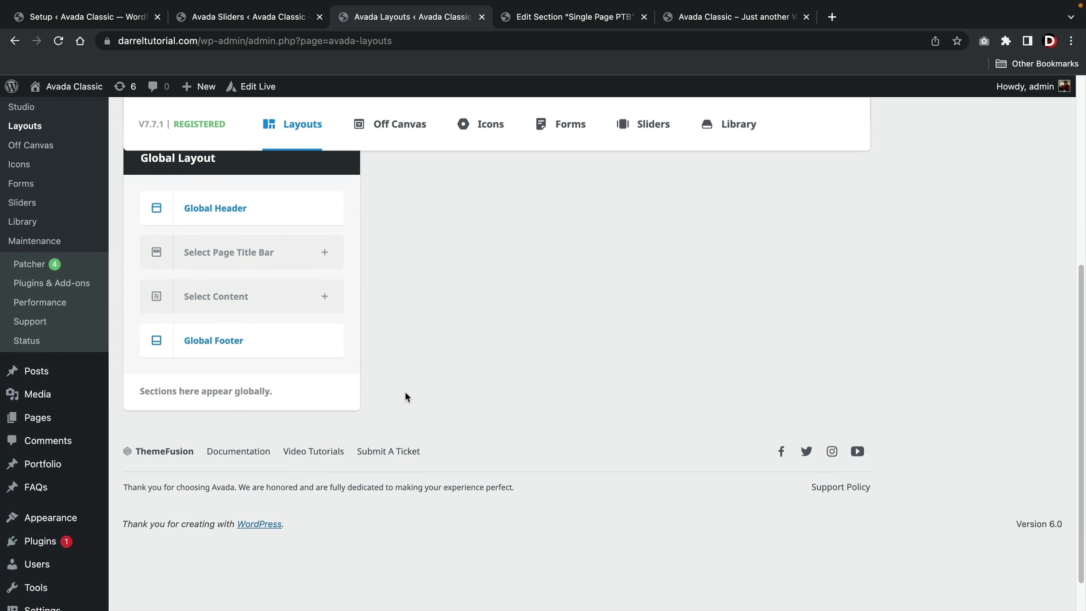
Step: Edit the Global Header, insert the Studio's Centered Menu Header 217, and open the header's menu element for editing
scroll(410, 396, "up", 1)
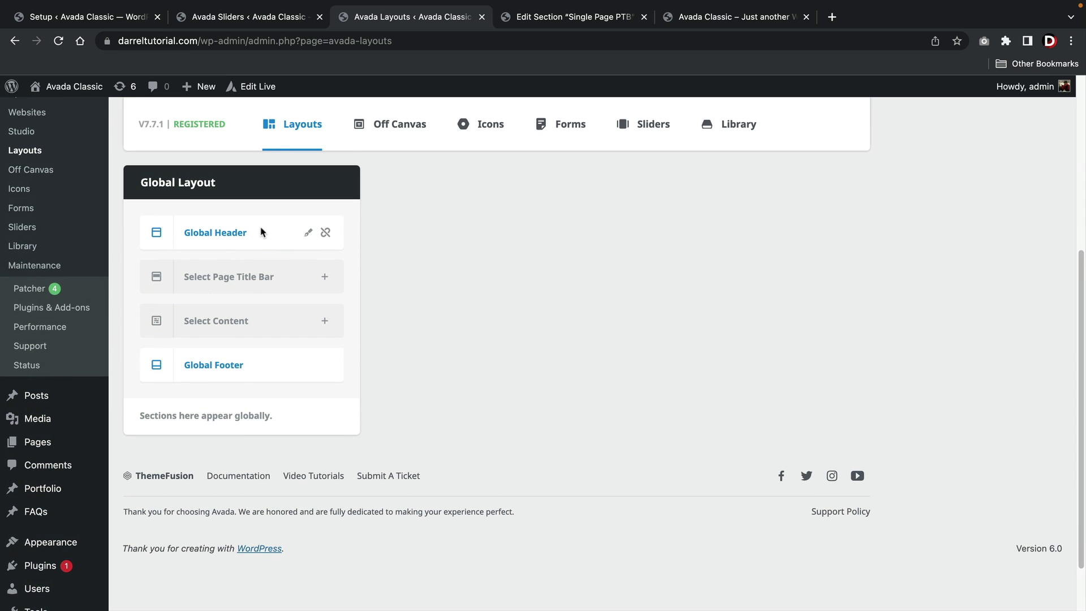
left_click(311, 233)
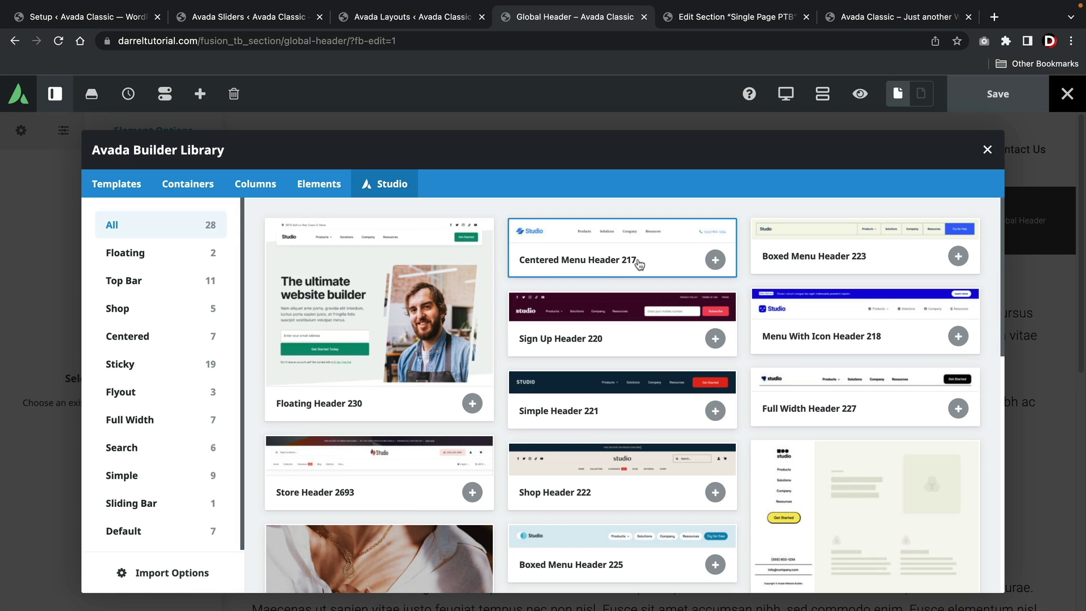
left_click(711, 259)
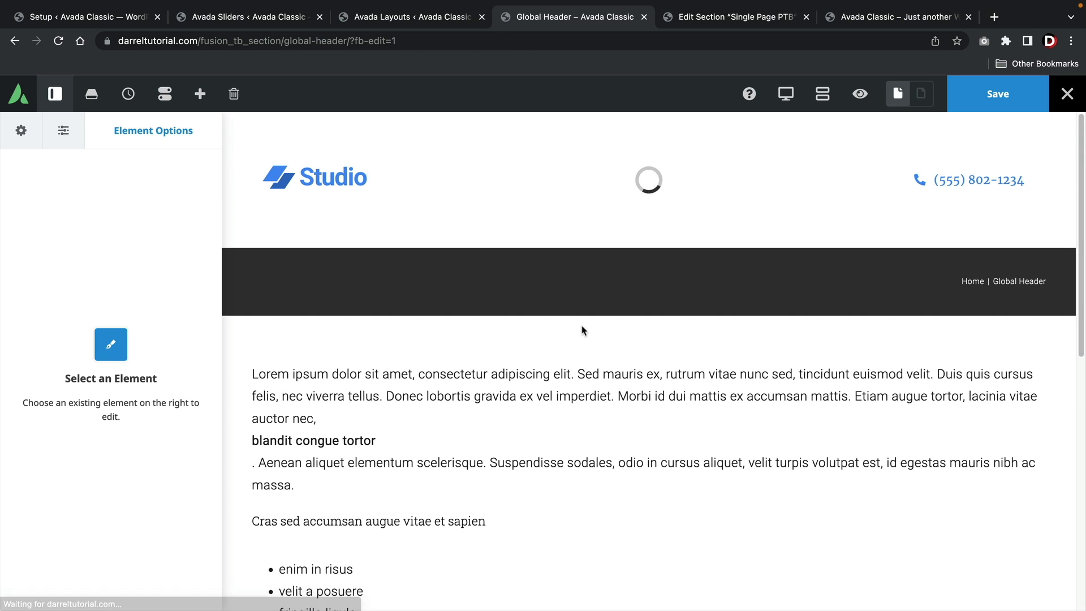
mouse_move(614, 165)
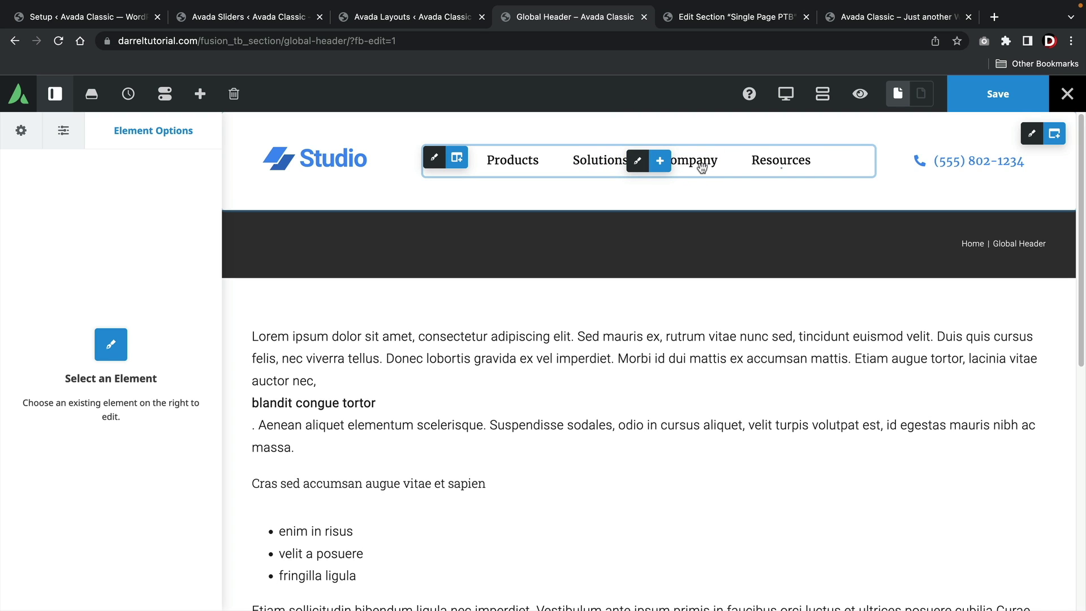
left_click(638, 162)
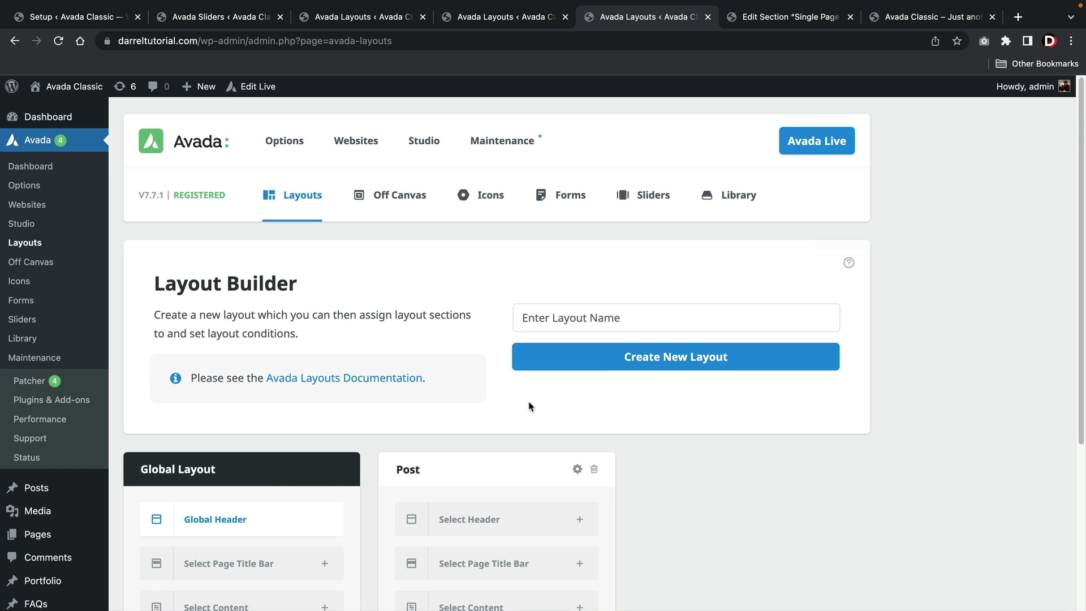
Step: Set the Post layout's conditions to include All Posts
scroll(529, 405, "down", 5)
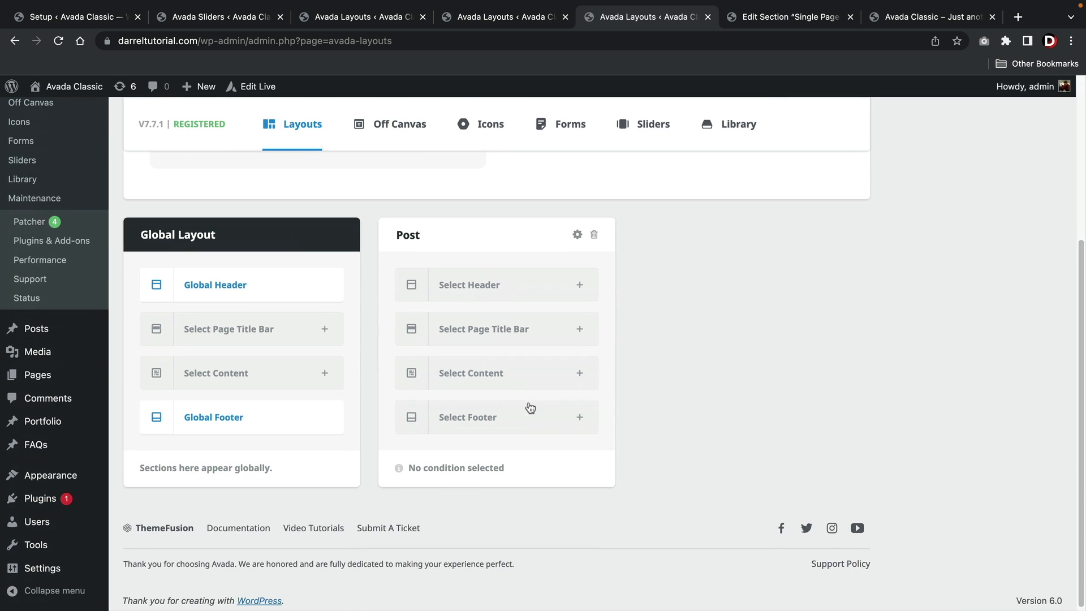
left_click(577, 234)
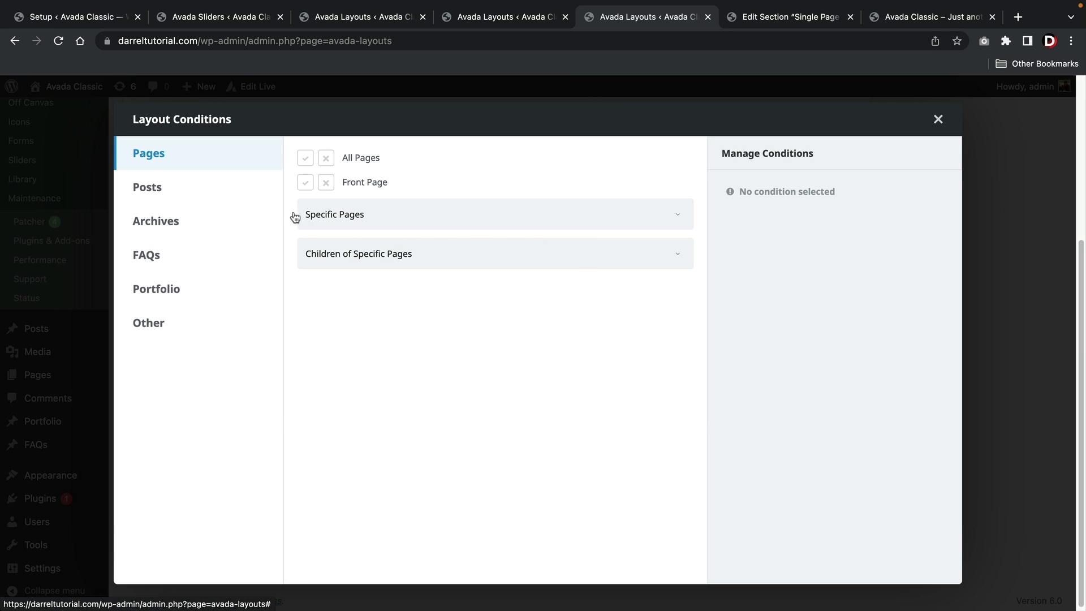
left_click(197, 193)
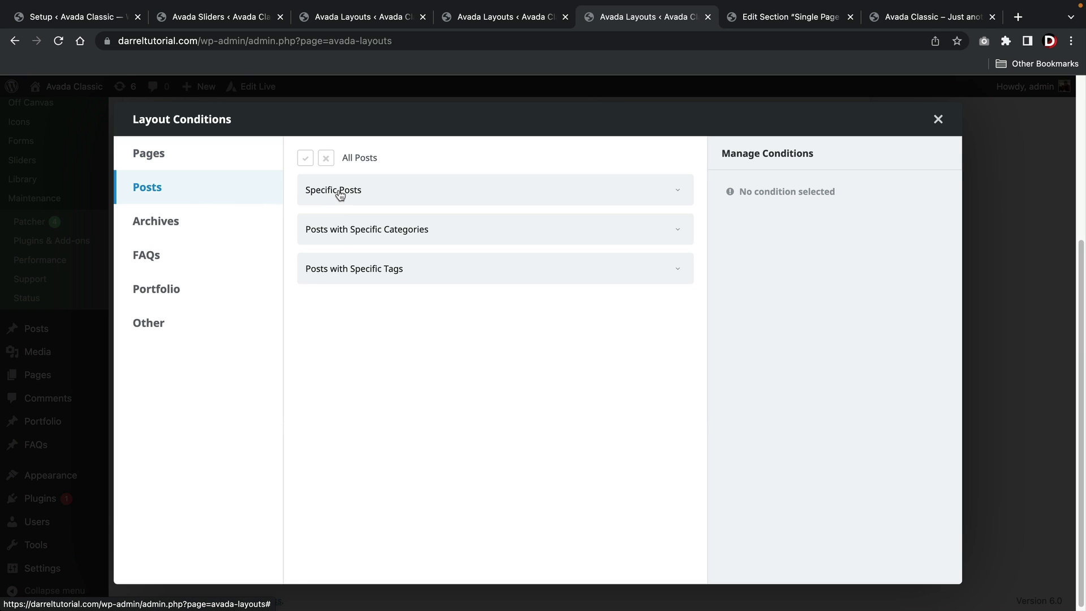
left_click(306, 158)
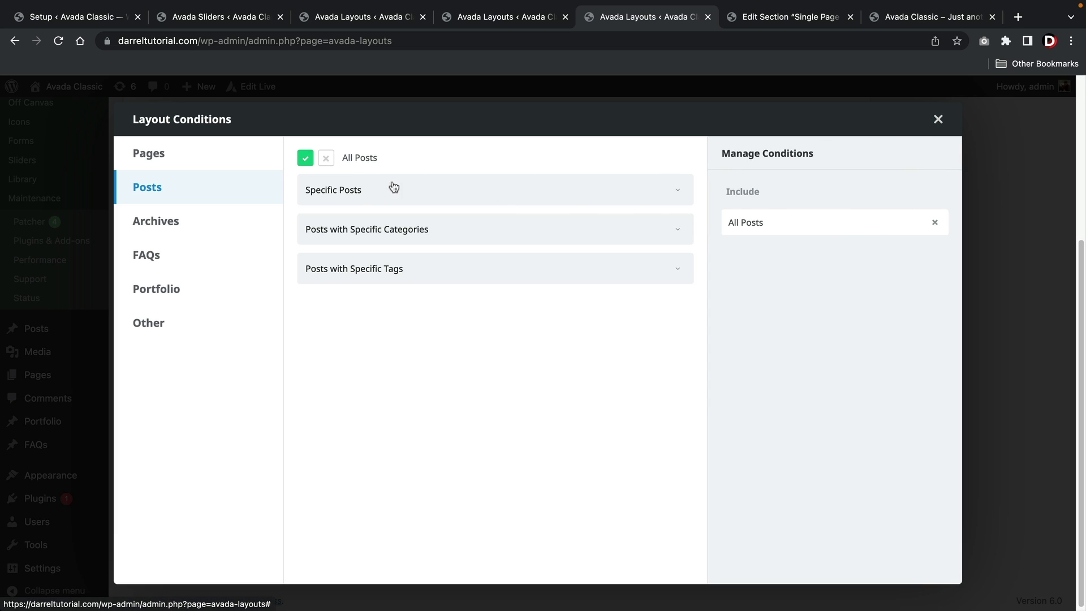
Step: Look through the Archives, FAQs, Portfolio and Other condition categories for the Post layout
left_click(202, 228)
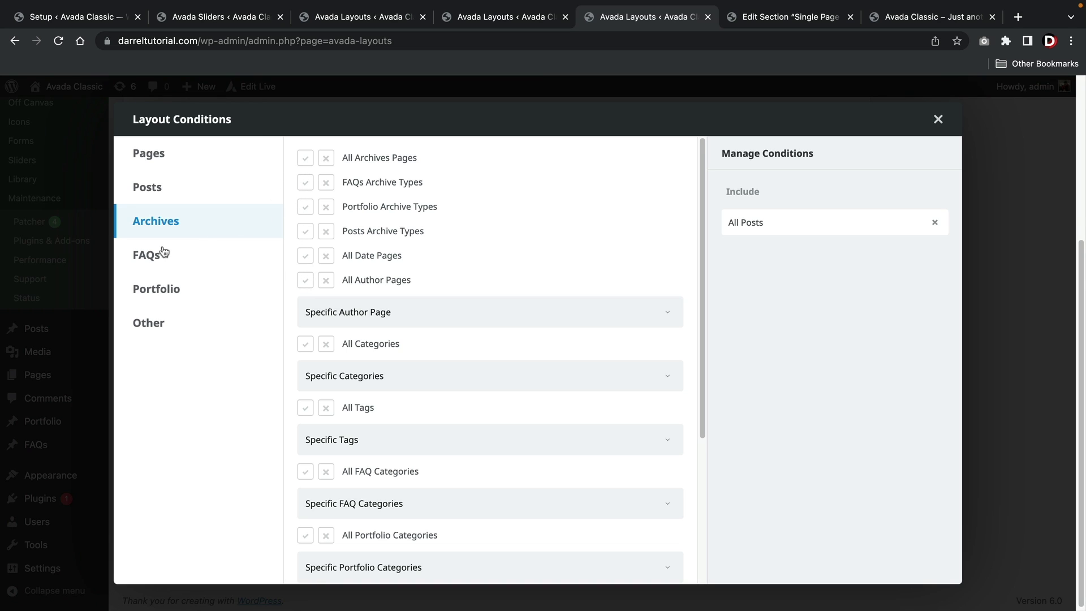
left_click(149, 258)
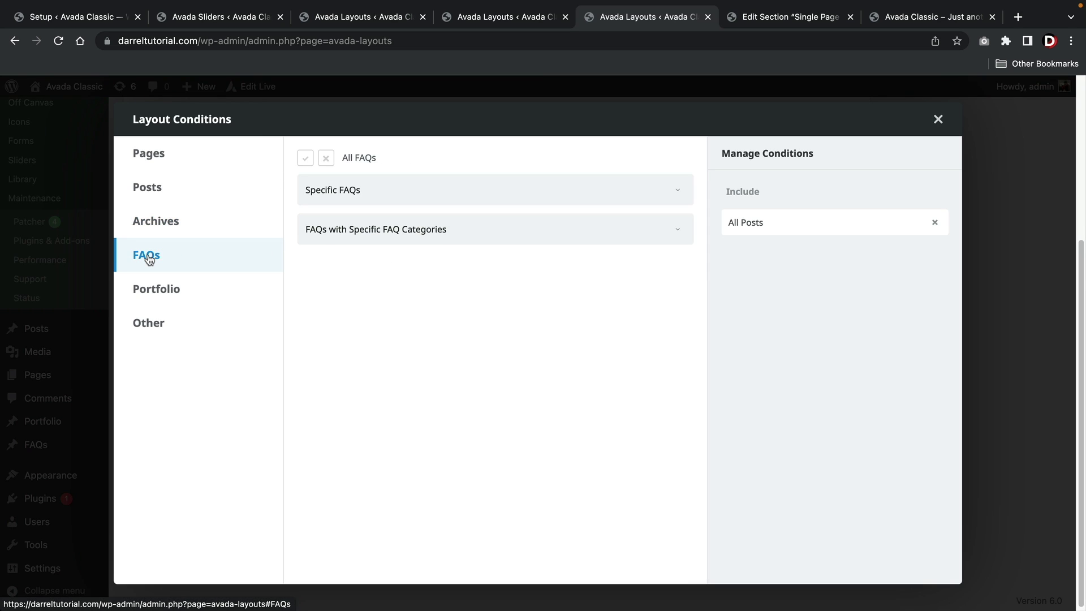
left_click(157, 290)
left_click(151, 321)
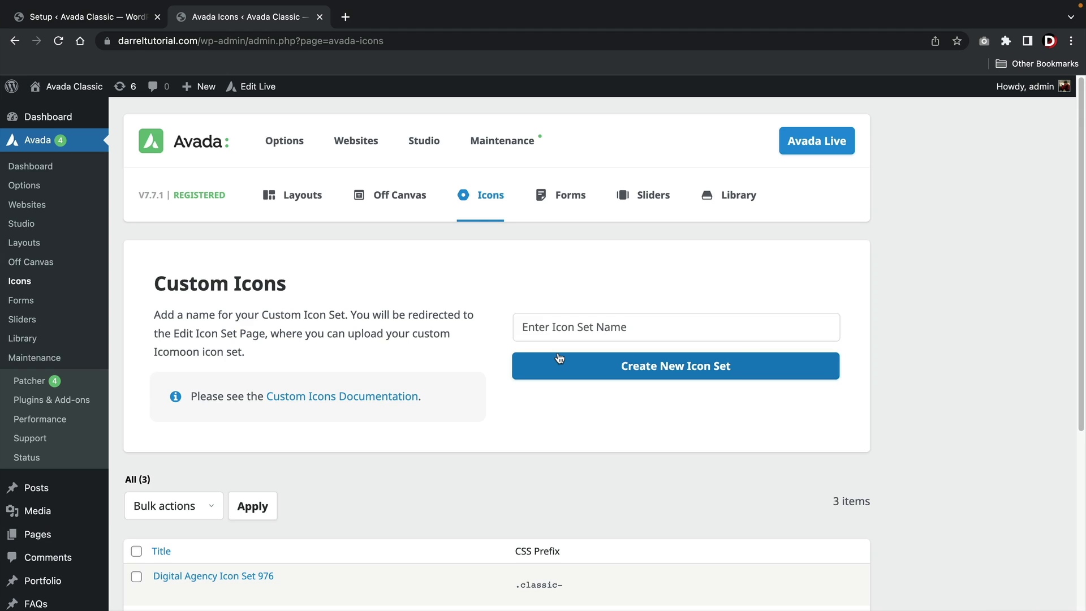
Step: Start a custom icon set with "New" entered in its name
left_click(559, 365)
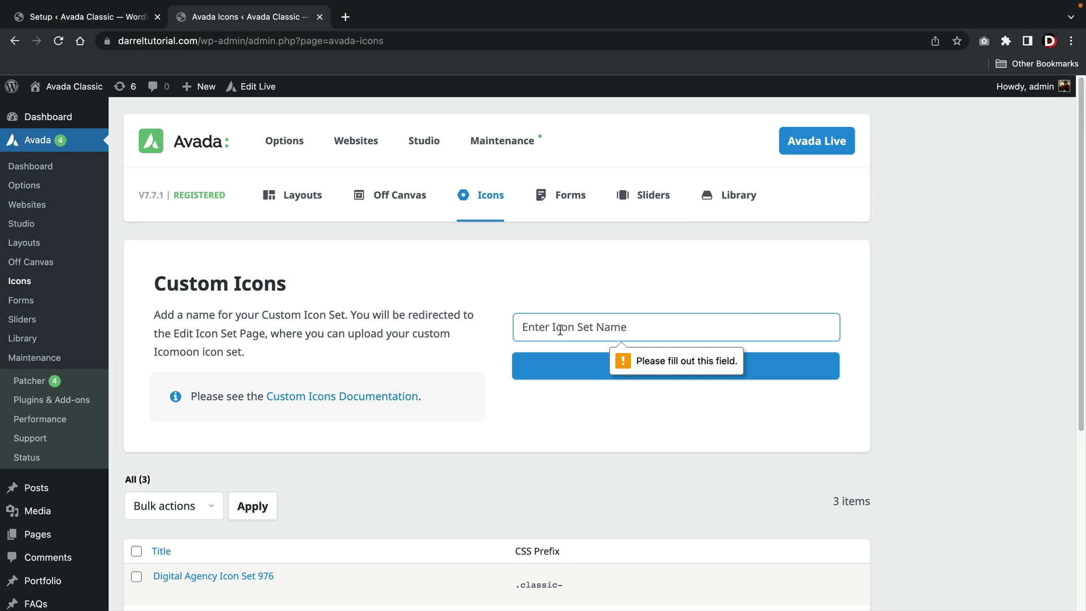
type("New")
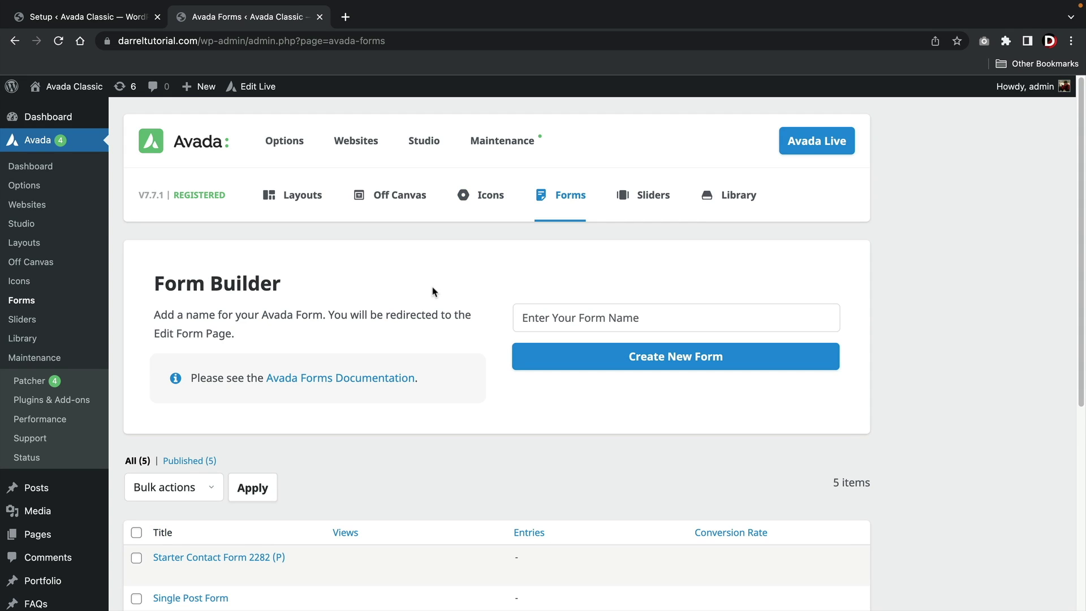
Step: Look through the Form Builder's forms, open the Contact Form in the live builder, and start adding an element at its Email field
scroll(434, 292, "down", 3)
scroll(434, 292, "down", 1)
mouse_move(187, 407)
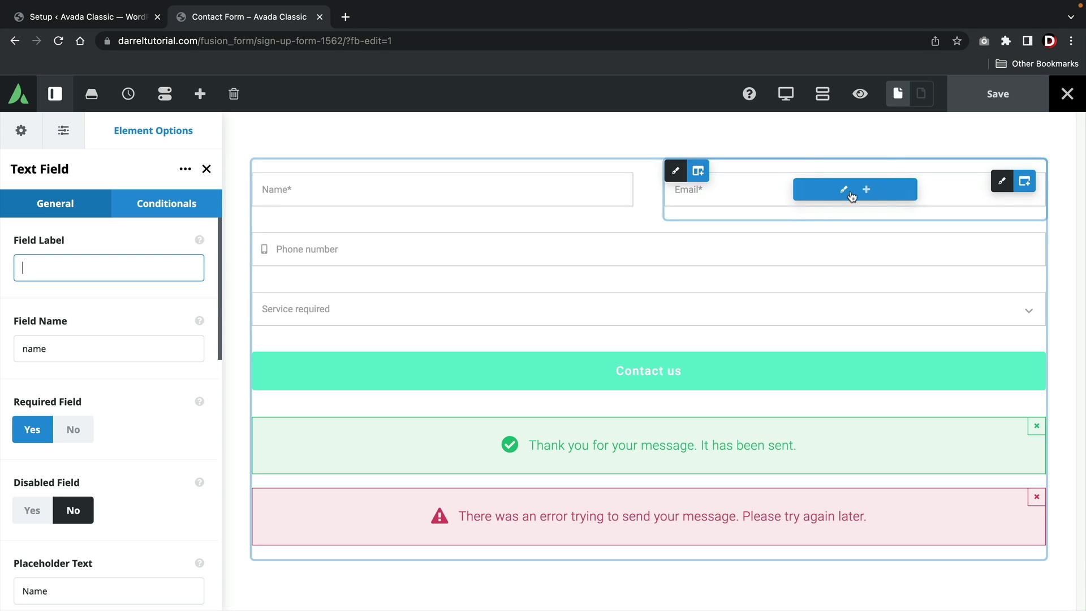
left_click(866, 194)
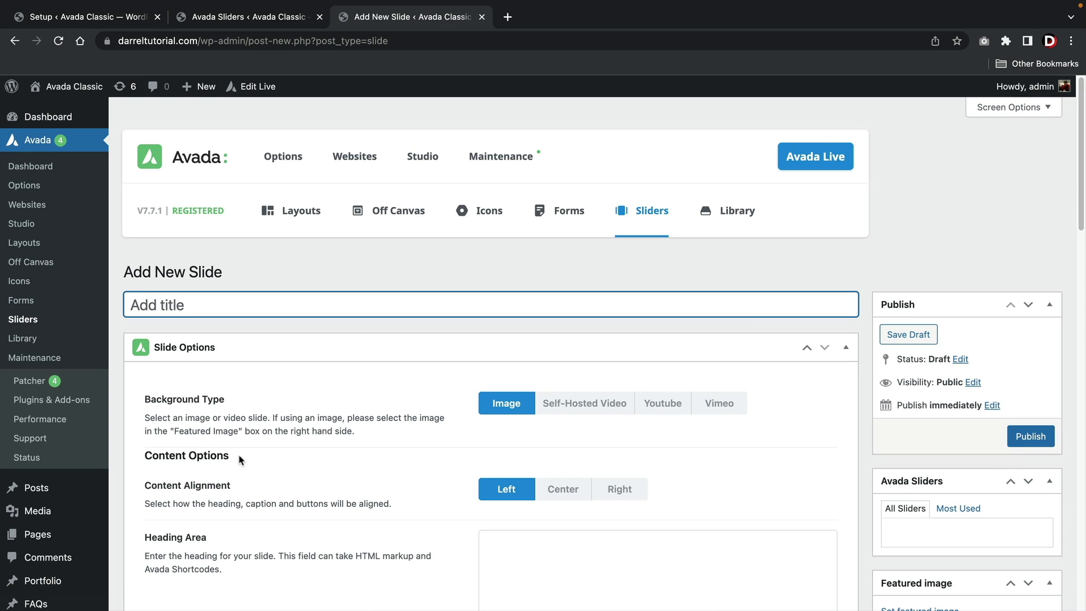
Step: Title the new slide "New Slider" and publish it
type("New Sliud")
scroll(262, 456, "down", 3)
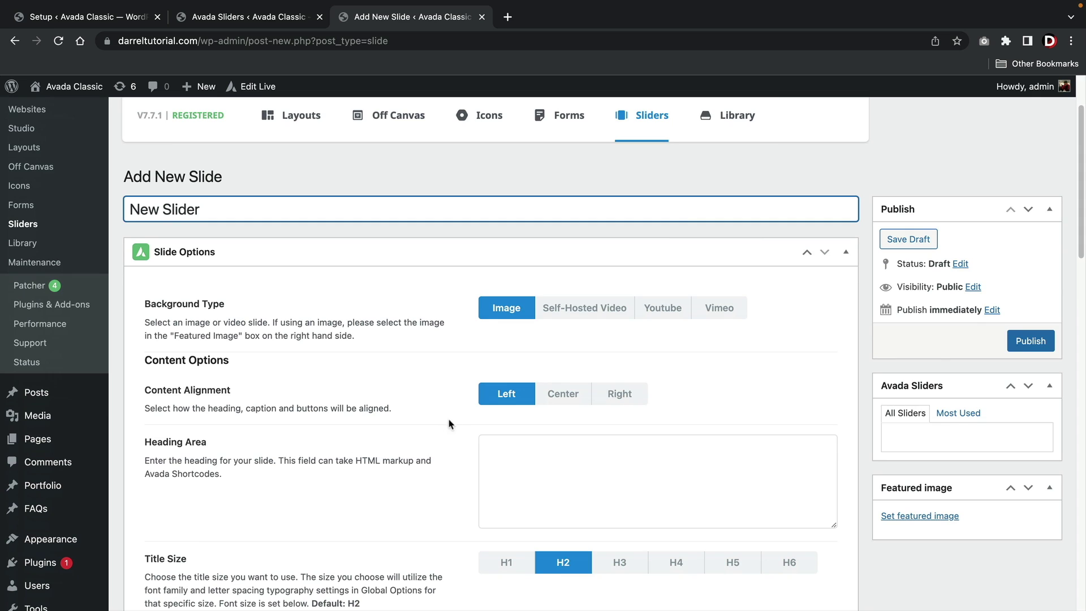
left_click(1028, 342)
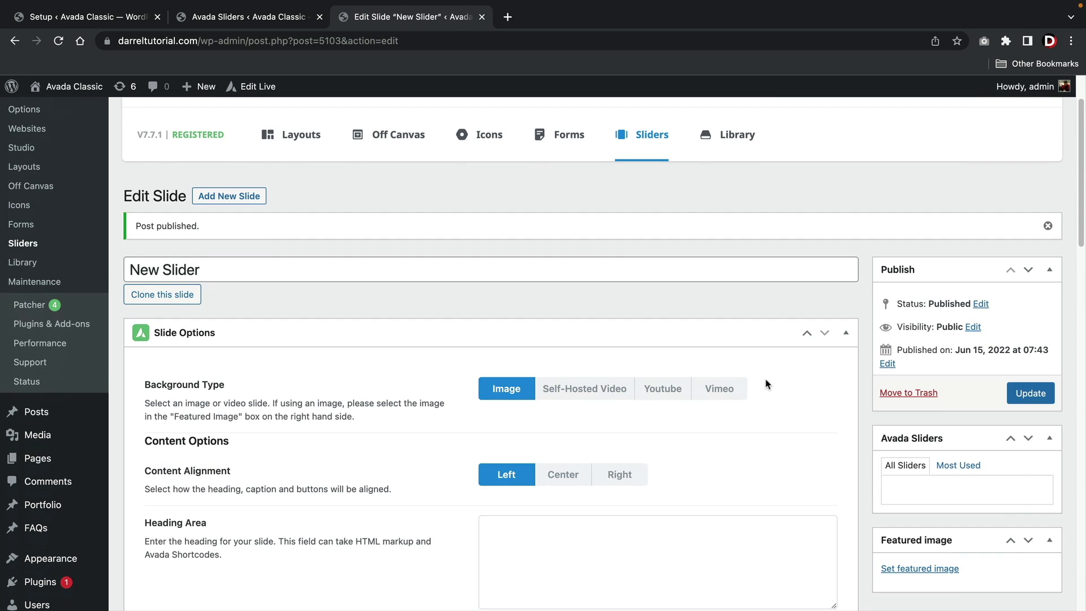
Step: Review the slide's options, including the heading, caption, background colors, link type and Button #1 and #2 shortcodes
scroll(767, 384, "down", 2)
scroll(767, 385, "down", 4)
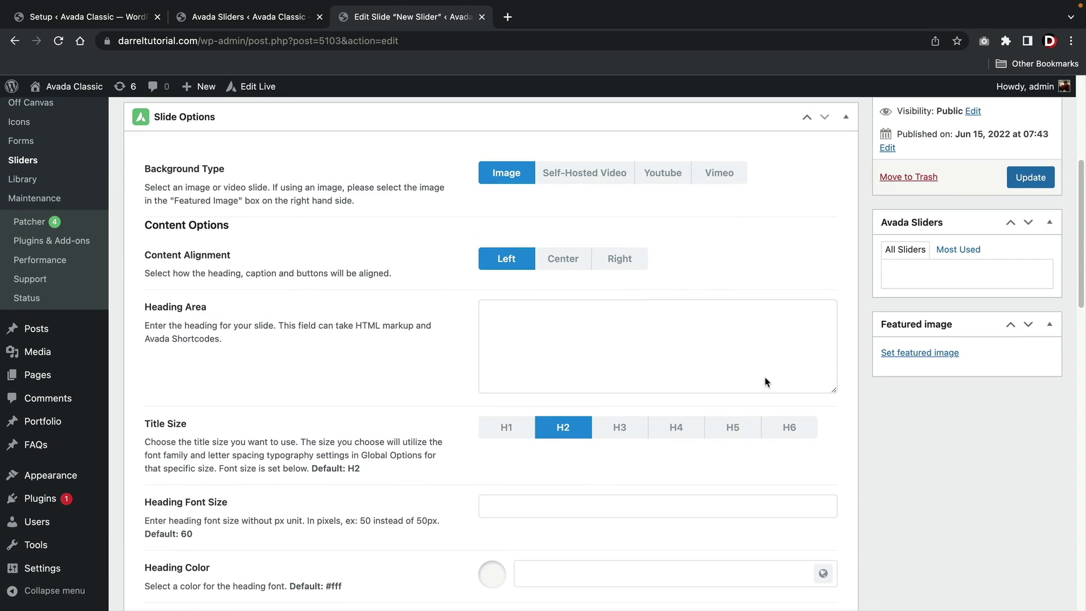
left_click(766, 376)
scroll(765, 378, "down", 1)
scroll(765, 377, "down", 3)
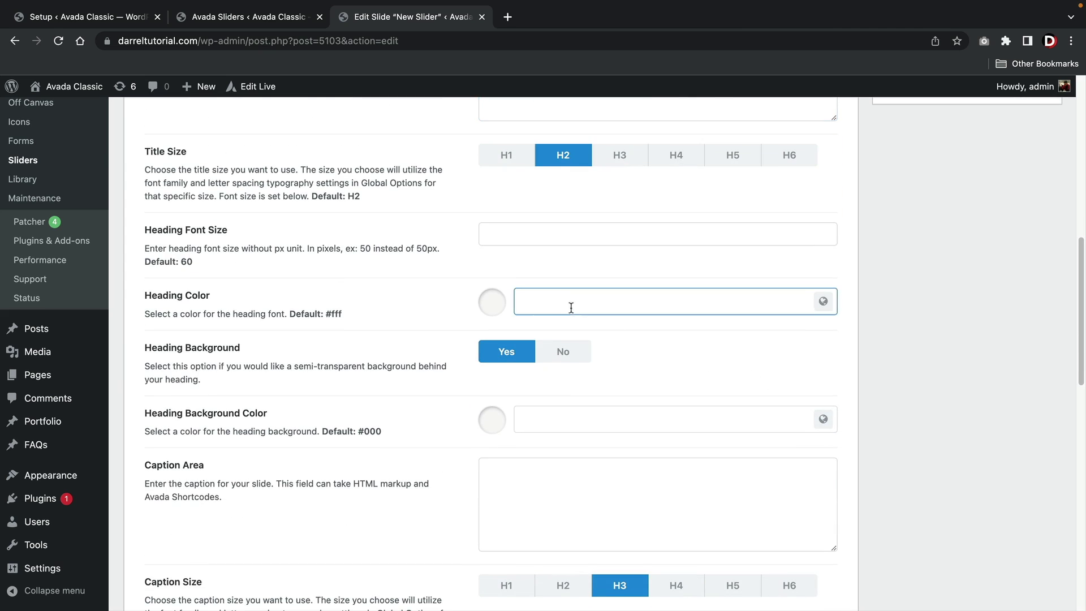
scroll(492, 392, "down", 2)
scroll(486, 393, "down", 6)
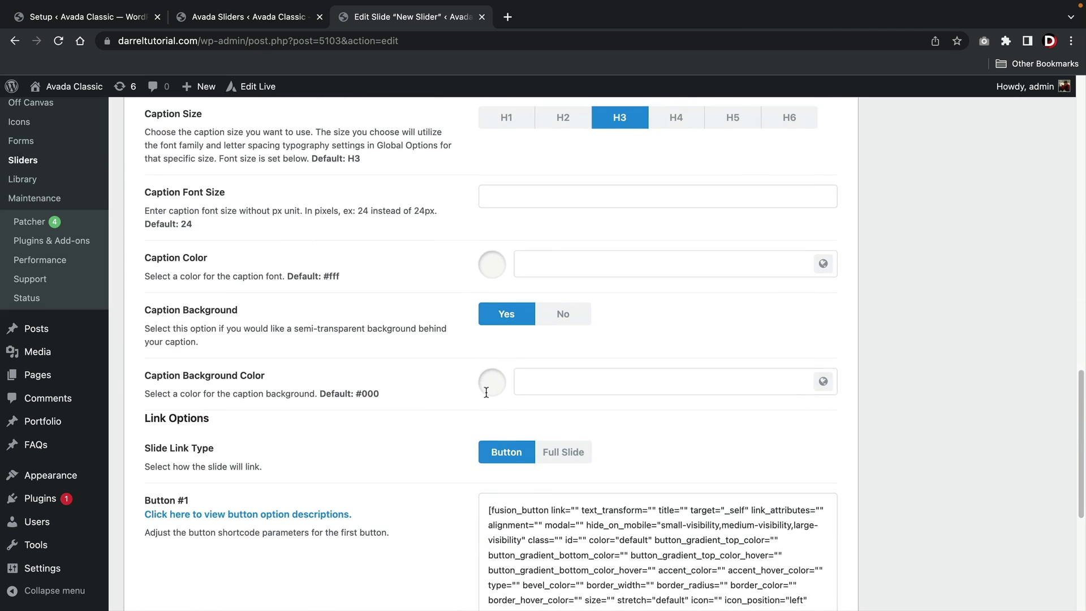
scroll(487, 393, "down", 3)
left_click(486, 393)
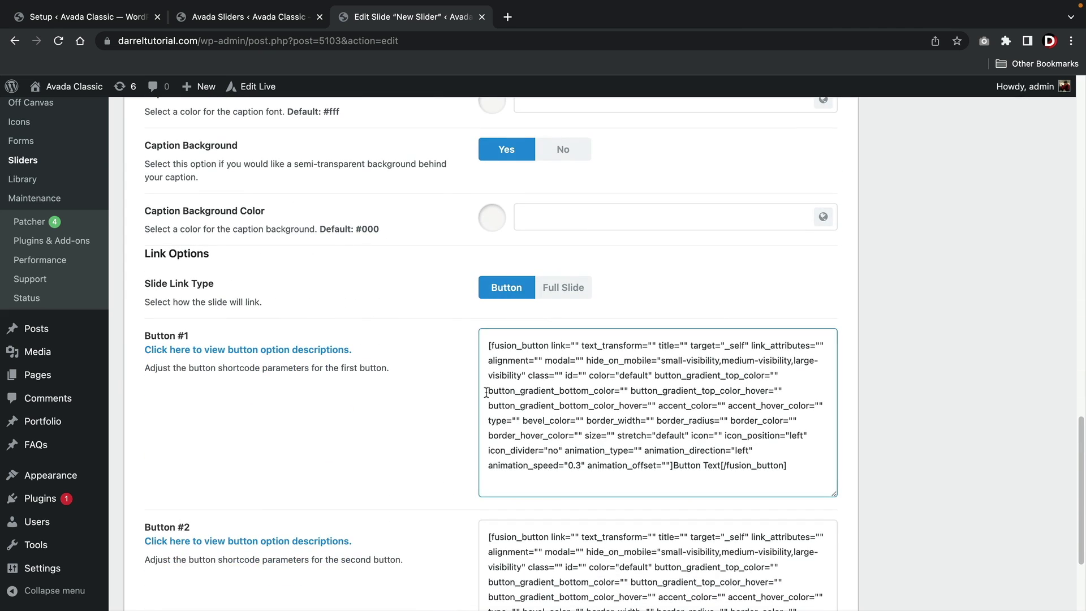
scroll(487, 393, "down", 3)
left_click(487, 393)
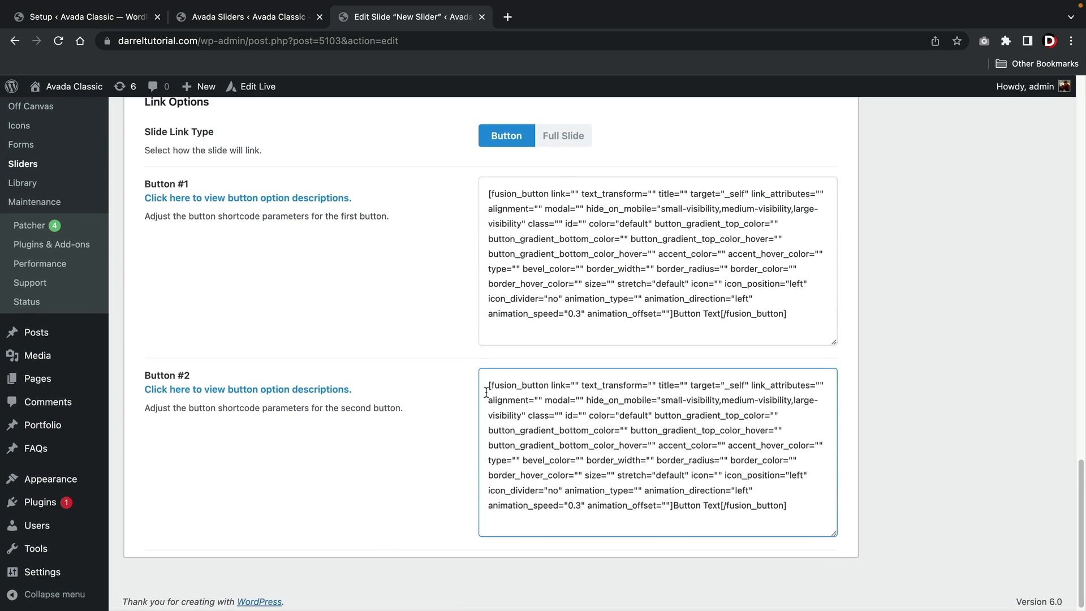
scroll(486, 393, "up", 10)
scroll(487, 392, "up", 10)
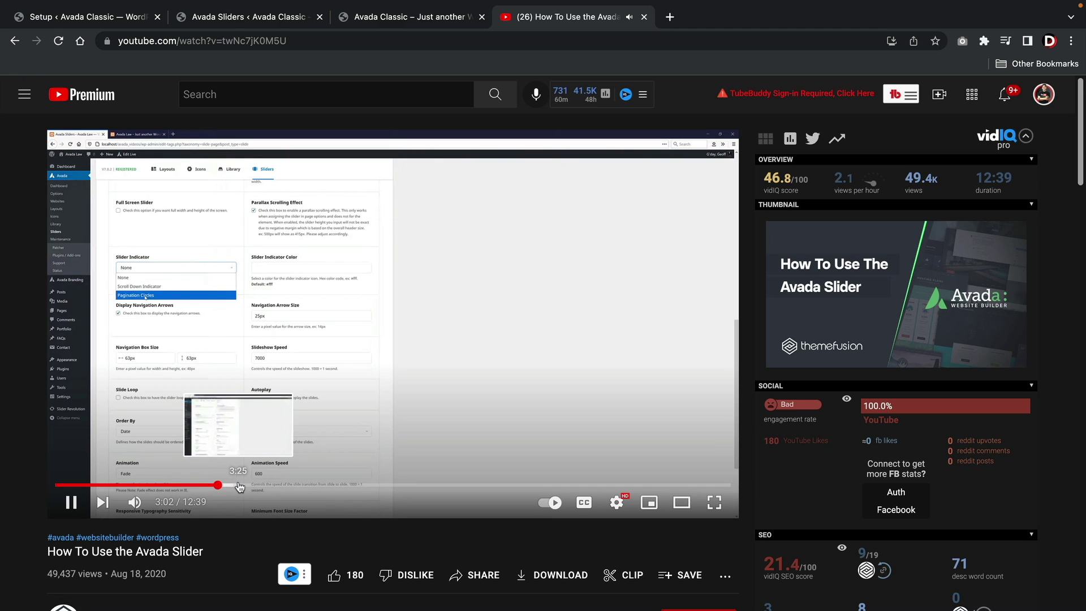
Step: Skip forward in the "How To Use the Avada Slider" video on YouTube
left_click(237, 484)
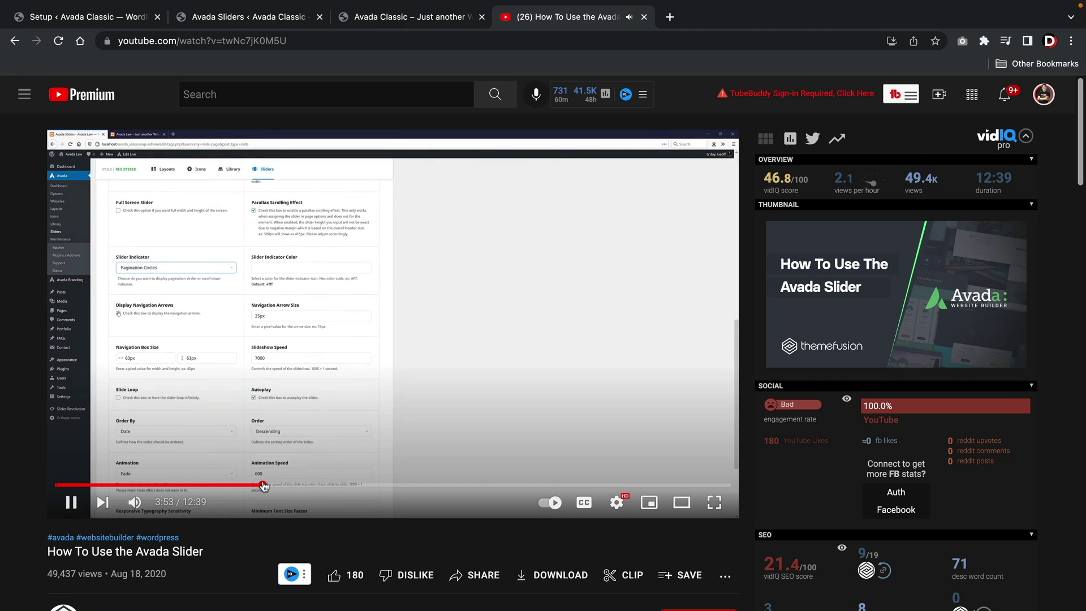
left_click(363, 386)
Step: Check the Avada Builder Elements section of the live editor's global options, and exit to the dashboard
scroll(362, 387, "down", 8)
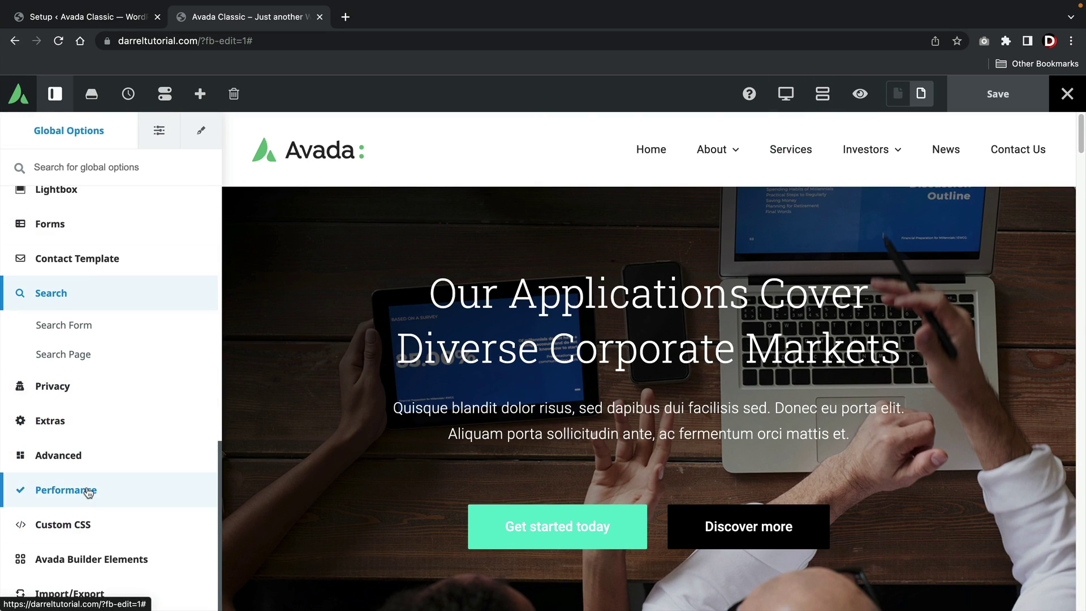
left_click(107, 560)
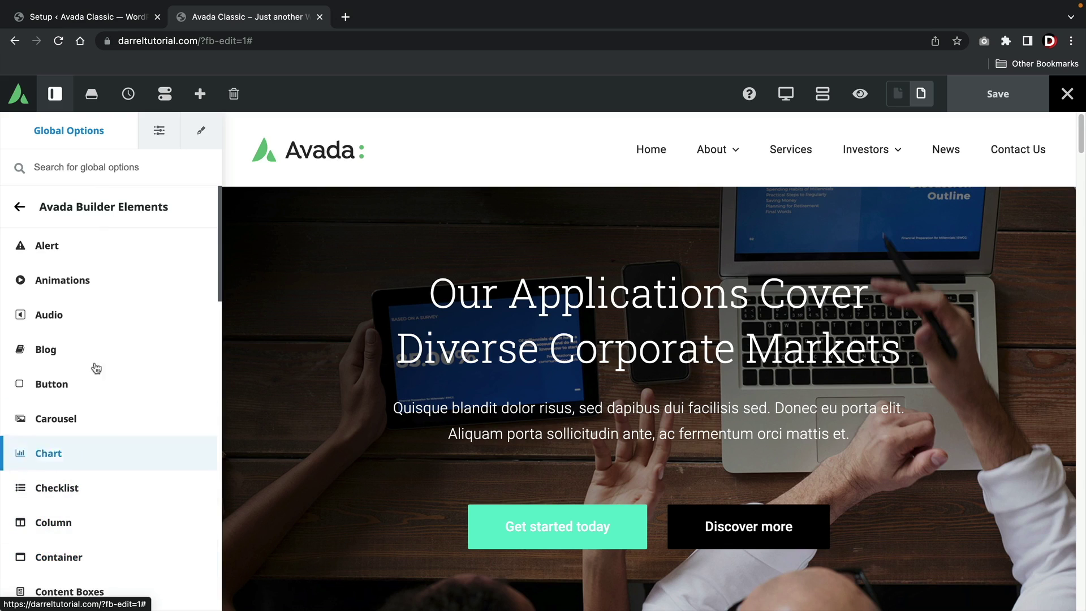
left_click(23, 208)
scroll(79, 453, "up", 15)
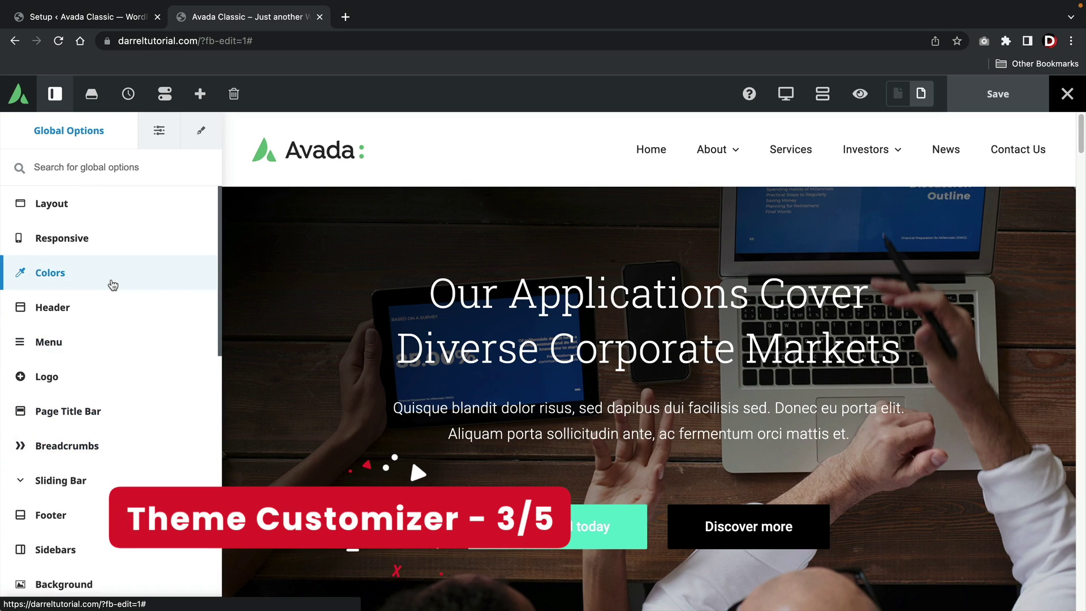
mouse_move(1067, 94)
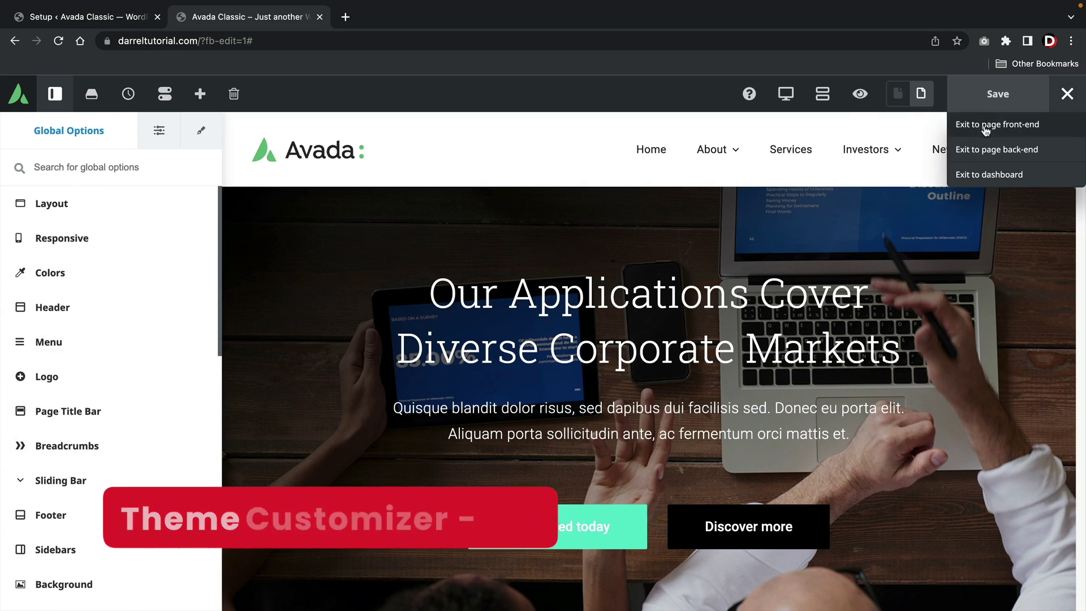
left_click(991, 174)
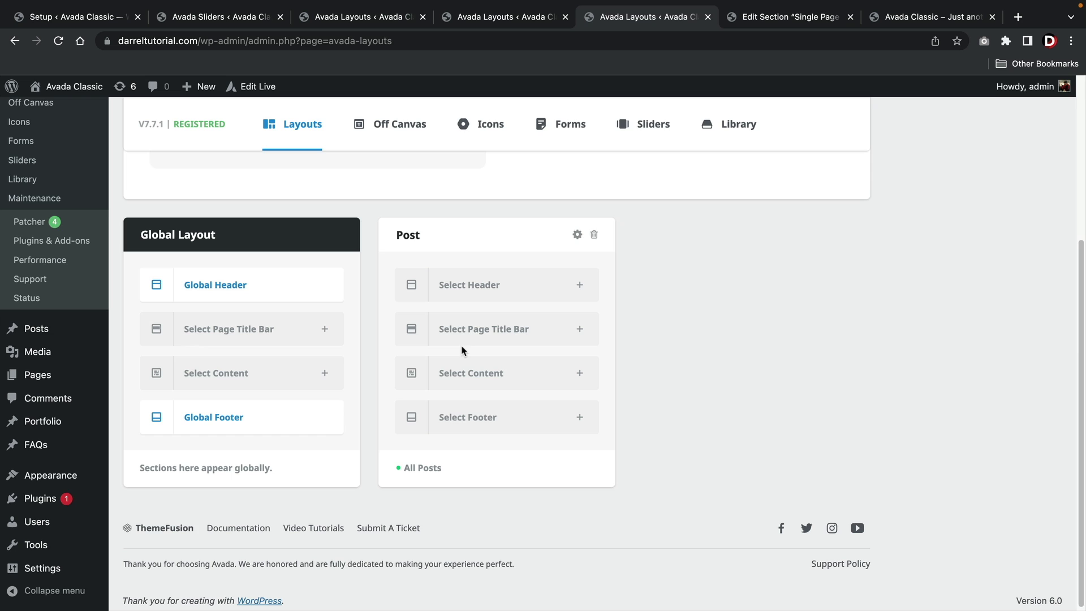
Step: Look over the Avada Resources and Avada Integrations sections of the Avada dashboard
scroll(462, 351, "up", 5)
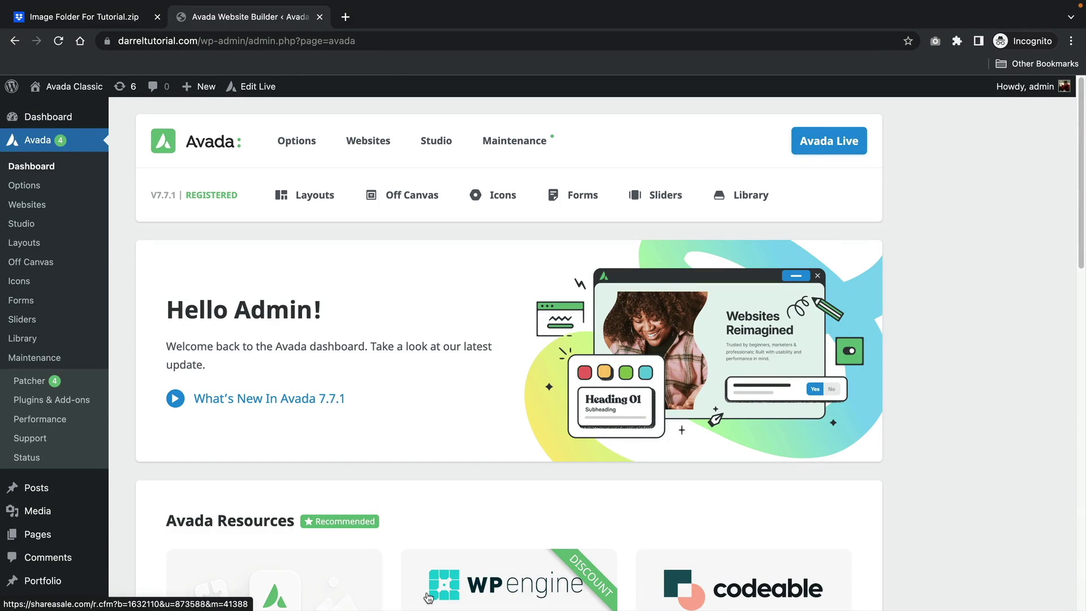
scroll(911, 501, "down", 3)
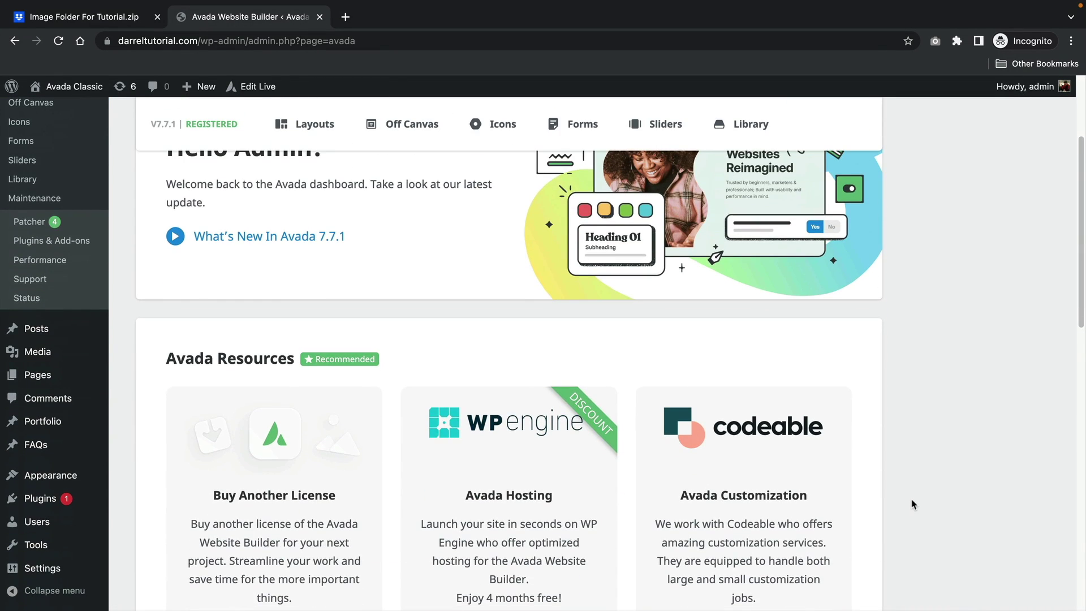
scroll(911, 503, "down", 7)
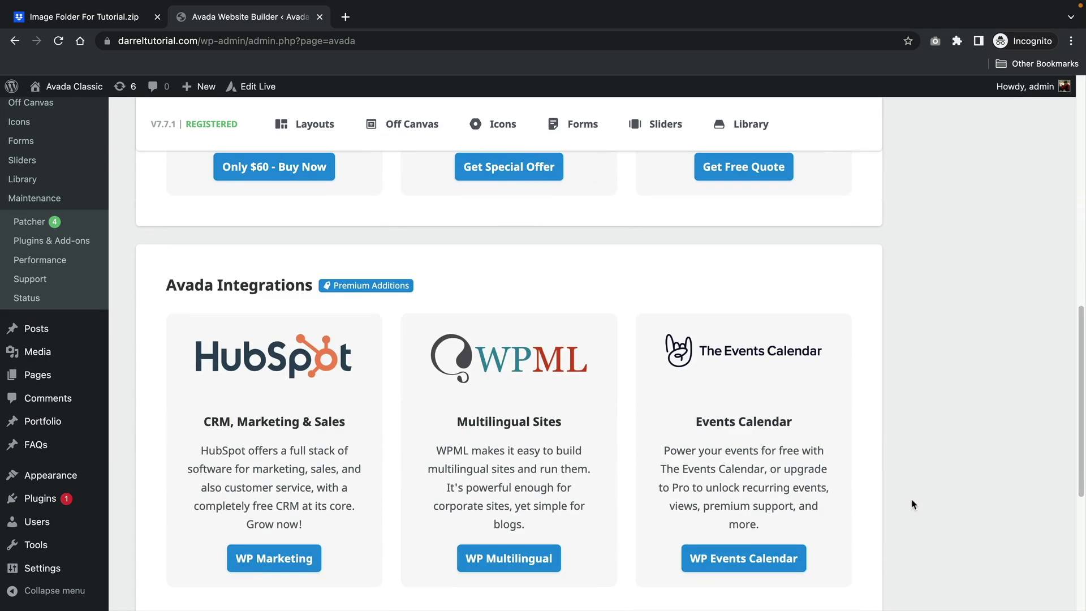
scroll(912, 503, "down", 1)
scroll(911, 504, "up", 7)
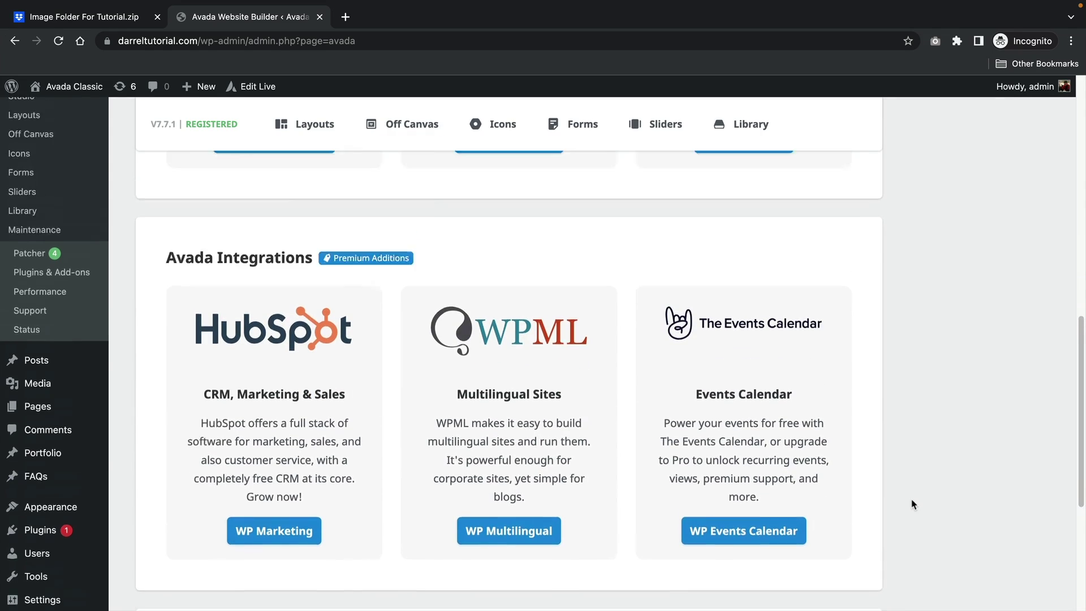
Step: Open the site's home page in the Avada live editor and clear its existing content
scroll(912, 498, "up", 5)
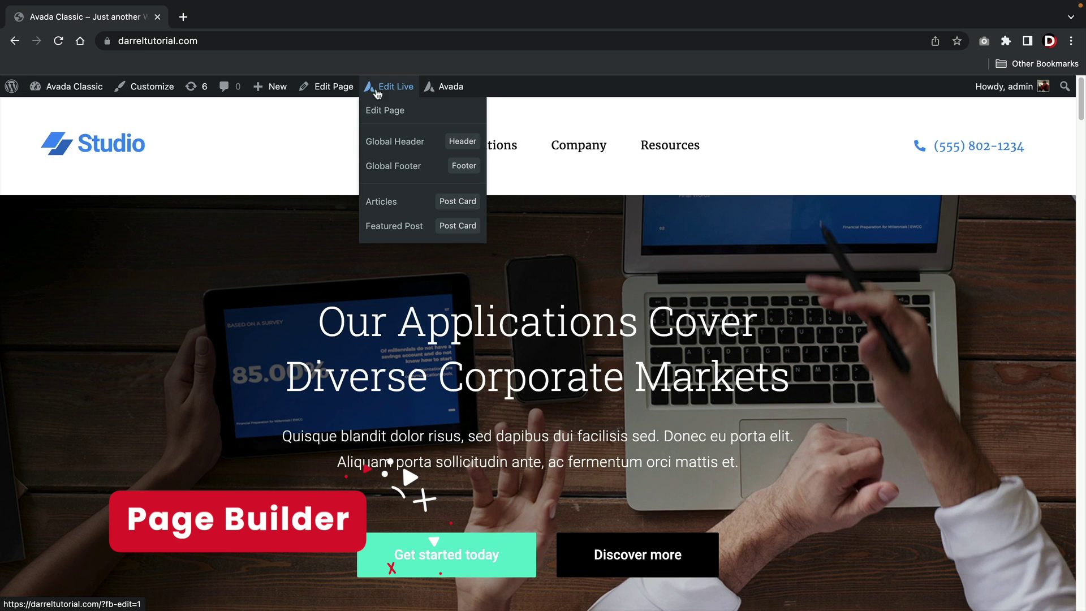
left_click(376, 110)
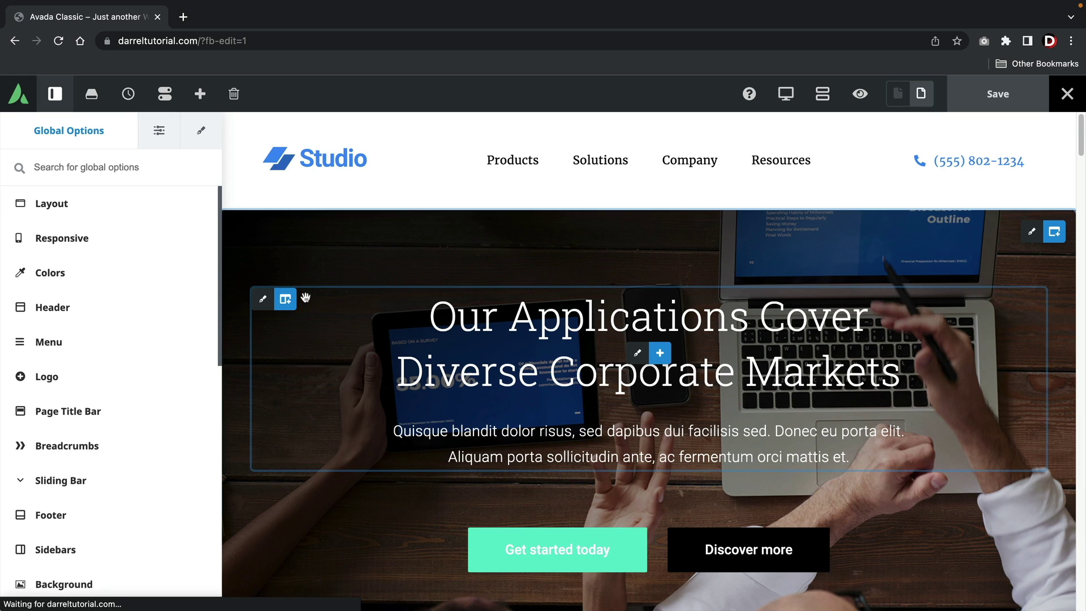
left_click(351, 298)
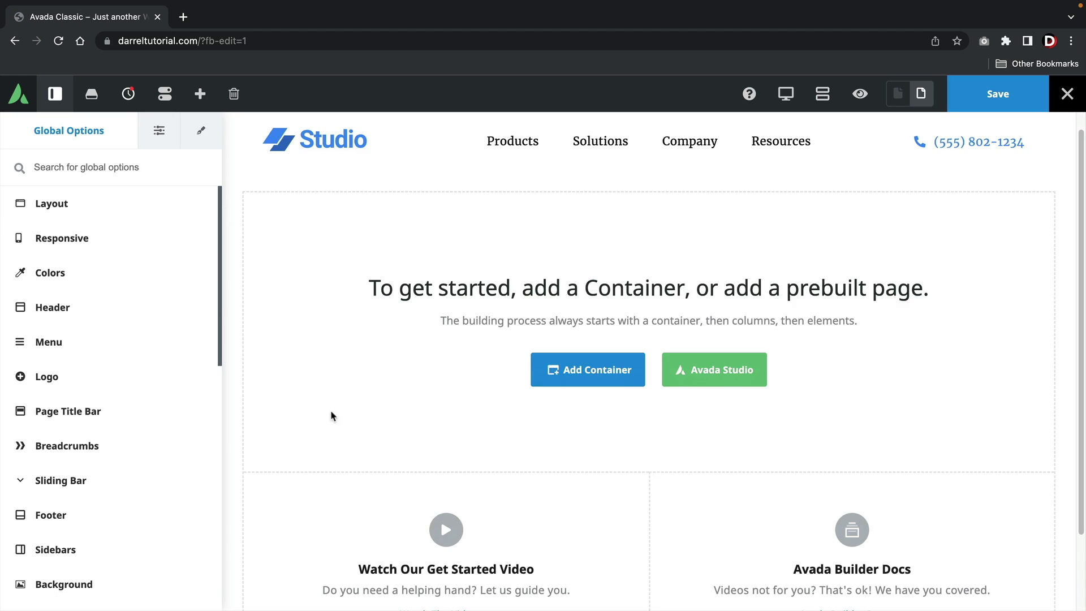
Step: Add a 1/3 - 1/3 - 1/3 container to the empty page and insert an Image element in its first column
left_click(618, 379)
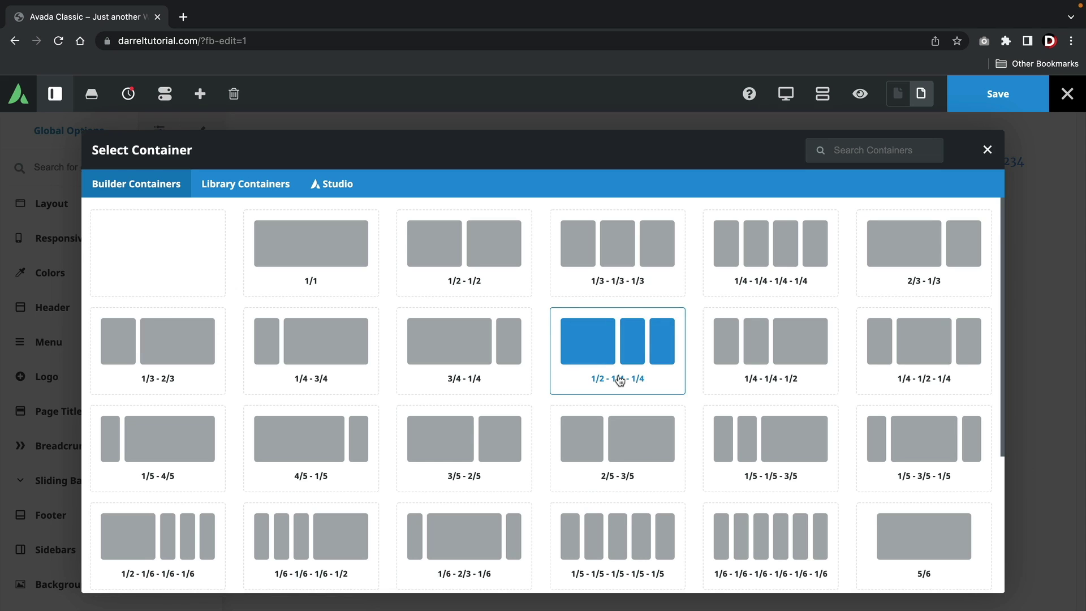
left_click(656, 253)
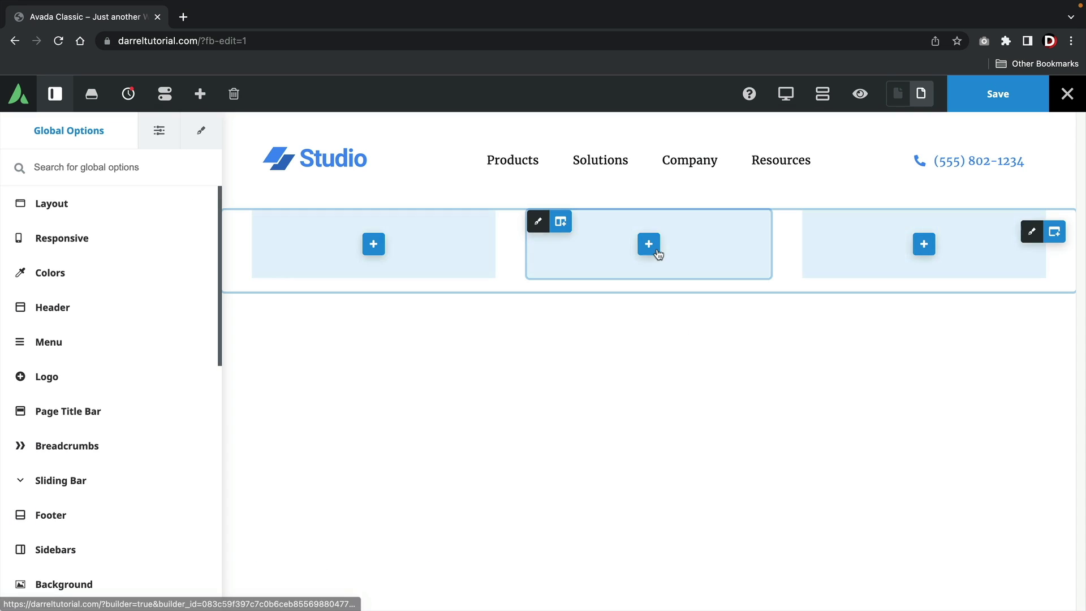
left_click(376, 249)
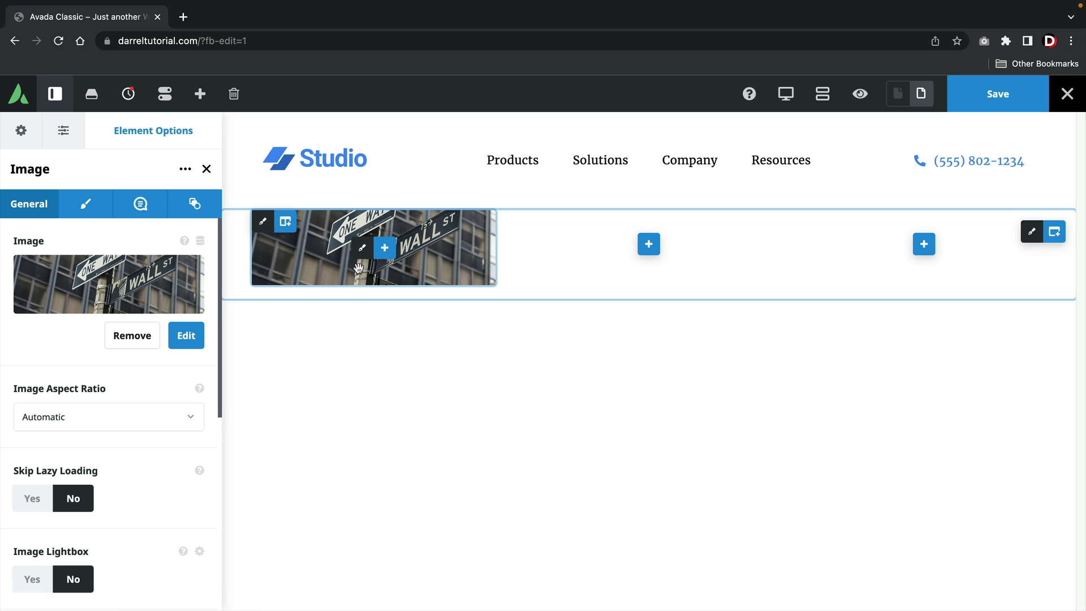
Step: Find the Text Block element and add it below the street-sign image in the first column
left_click(383, 247)
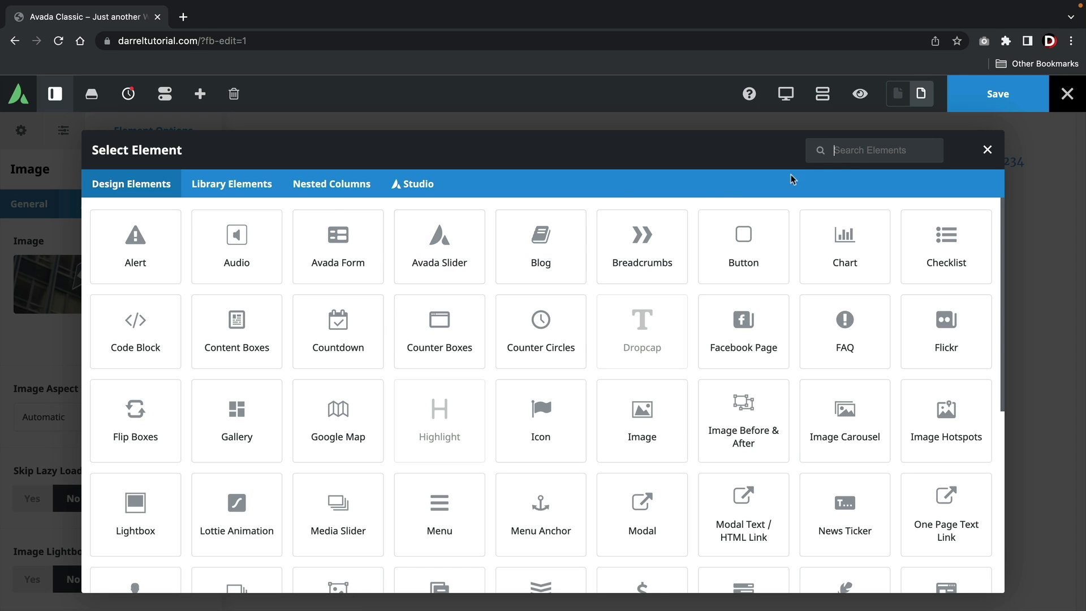
type("text")
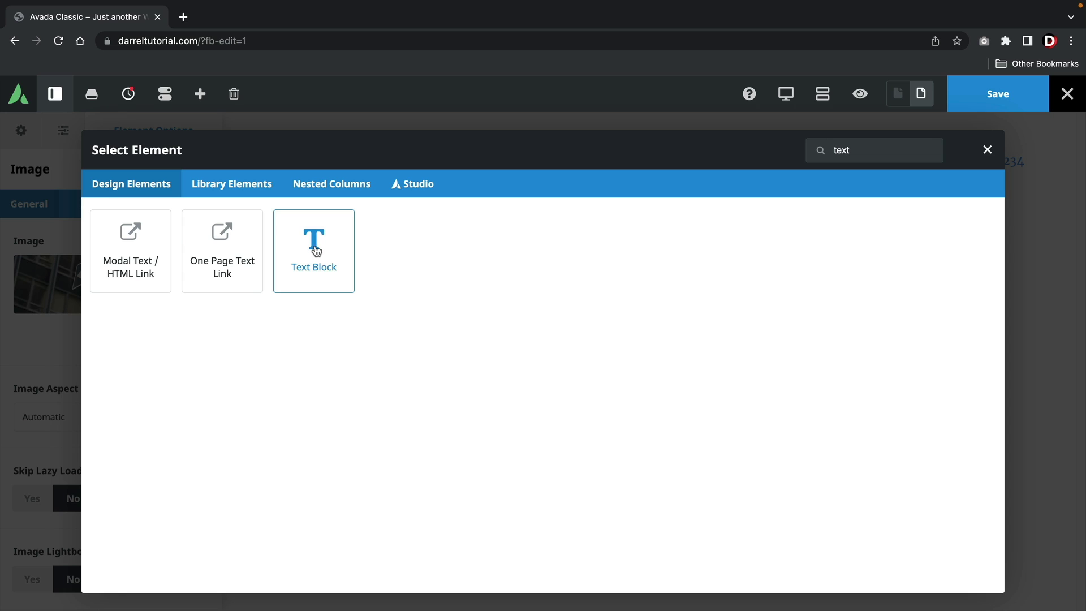
left_click(315, 246)
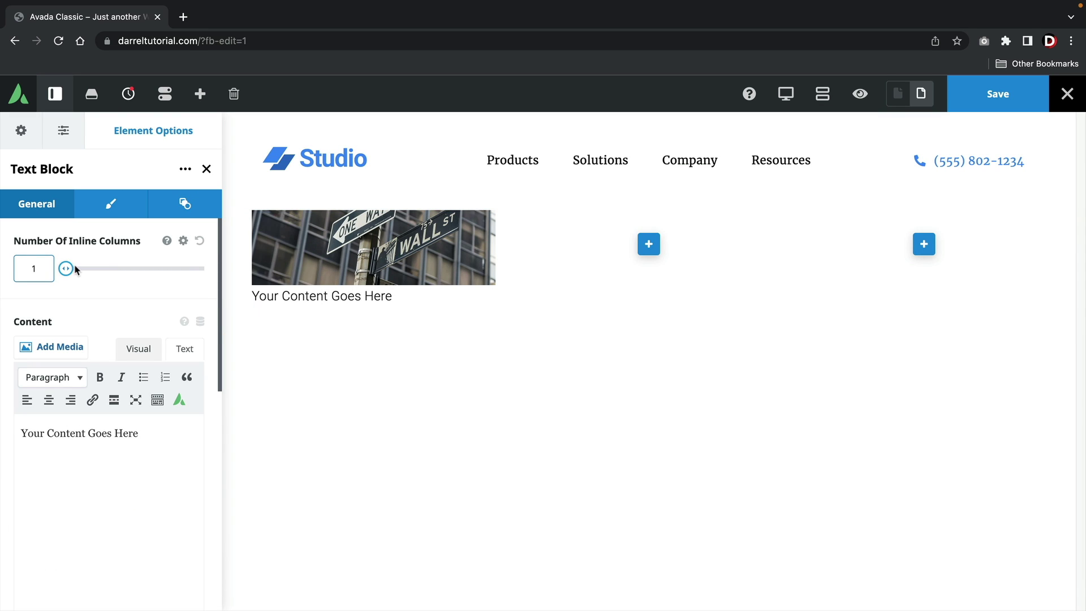
Step: Go through the Text Block's General, Design and Extras options, including the inline columns and animation type
mouse_move(65, 269)
left_mouse_down()
mouse_move(92, 267)
mouse_move(68, 268)
left_mouse_up()
left_click(116, 205)
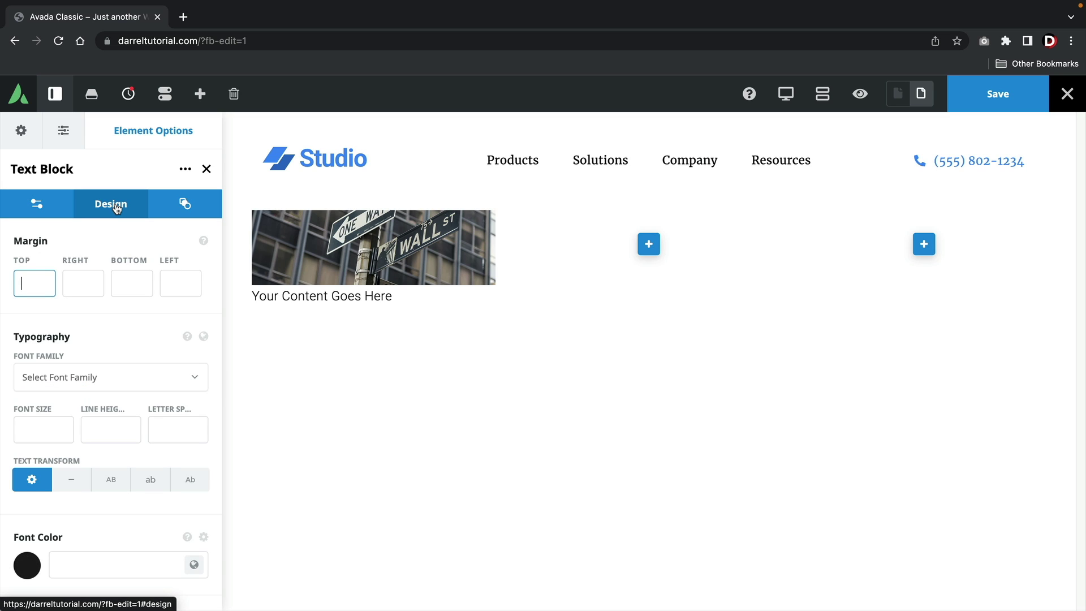
left_click(187, 206)
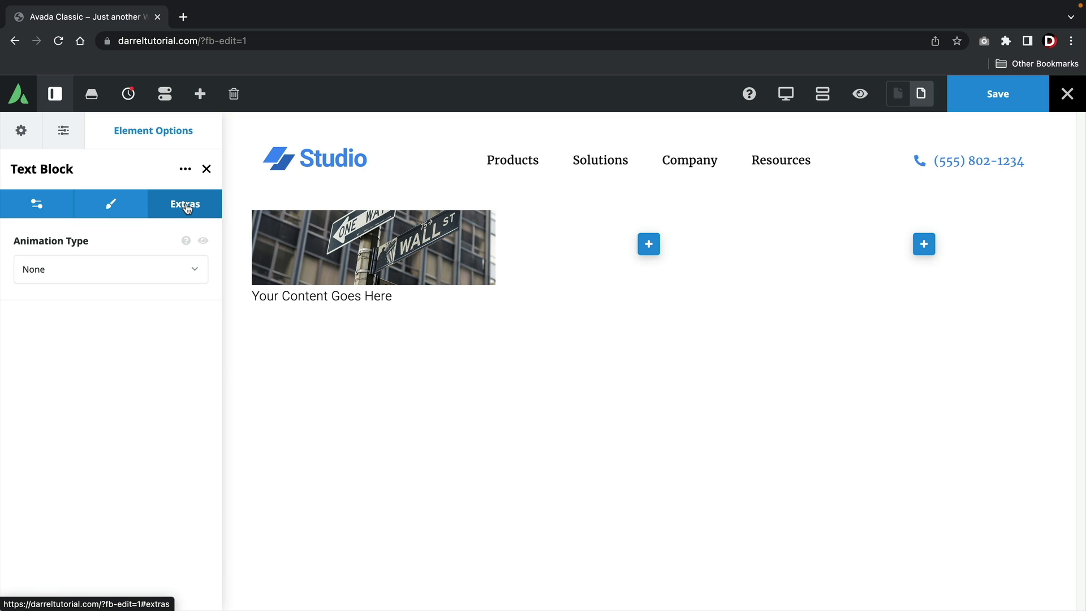
left_click(176, 269)
left_click(159, 347)
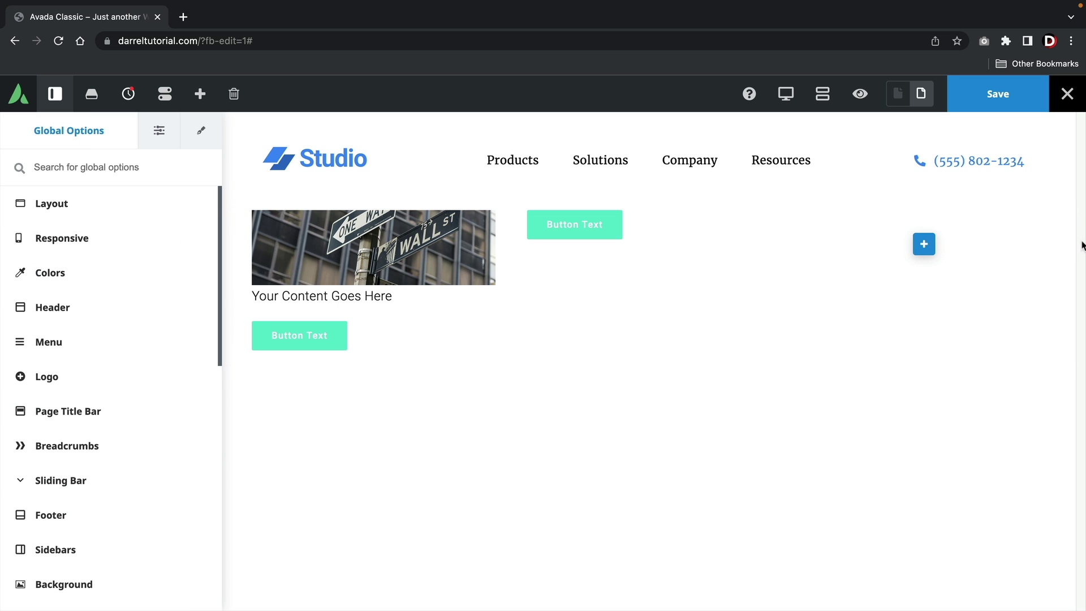
Step: Add a 1/2 - 1/2 container below the first one and choose the Counter Circles element for its first column
left_click(1058, 237)
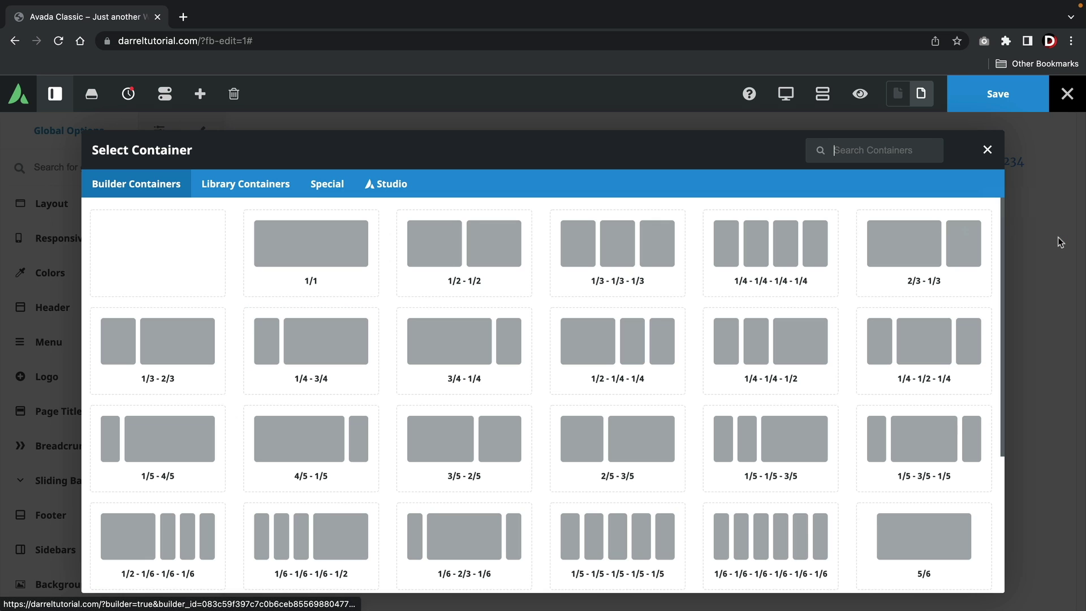
left_click(497, 250)
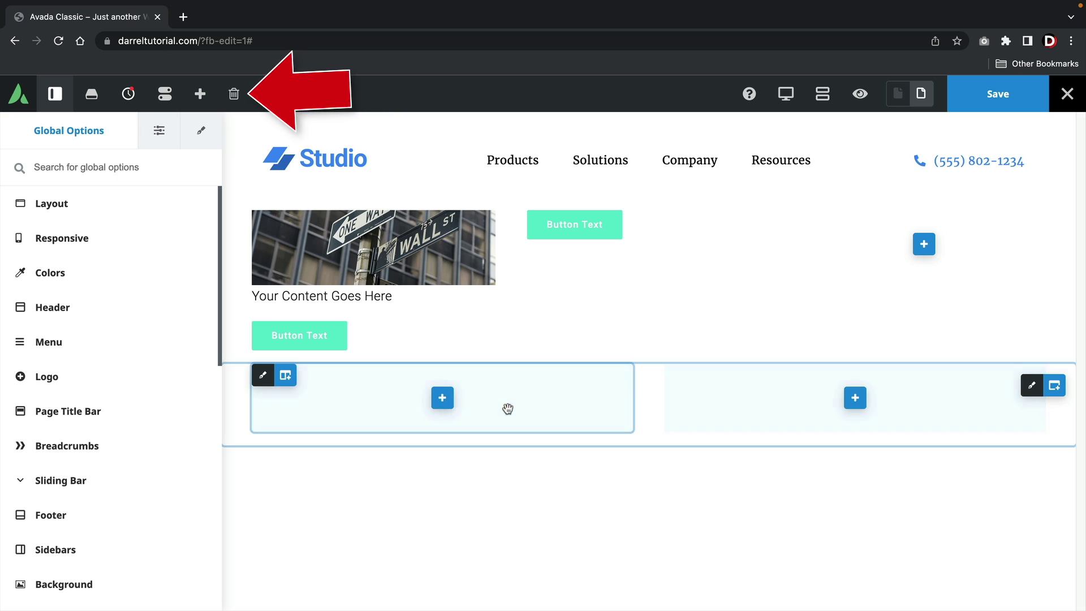
left_click(446, 404)
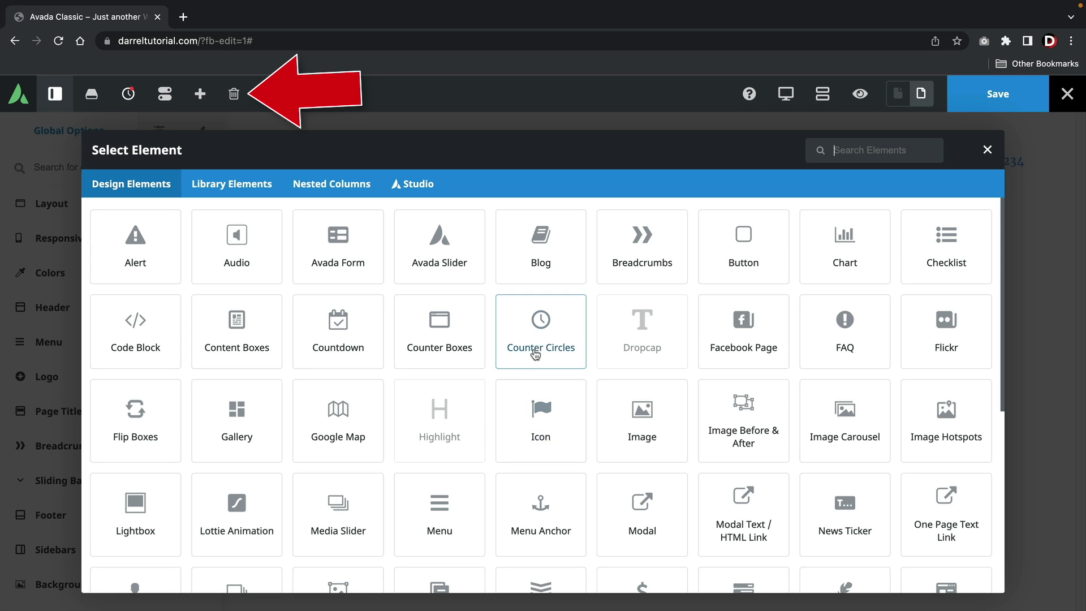
left_click(542, 320)
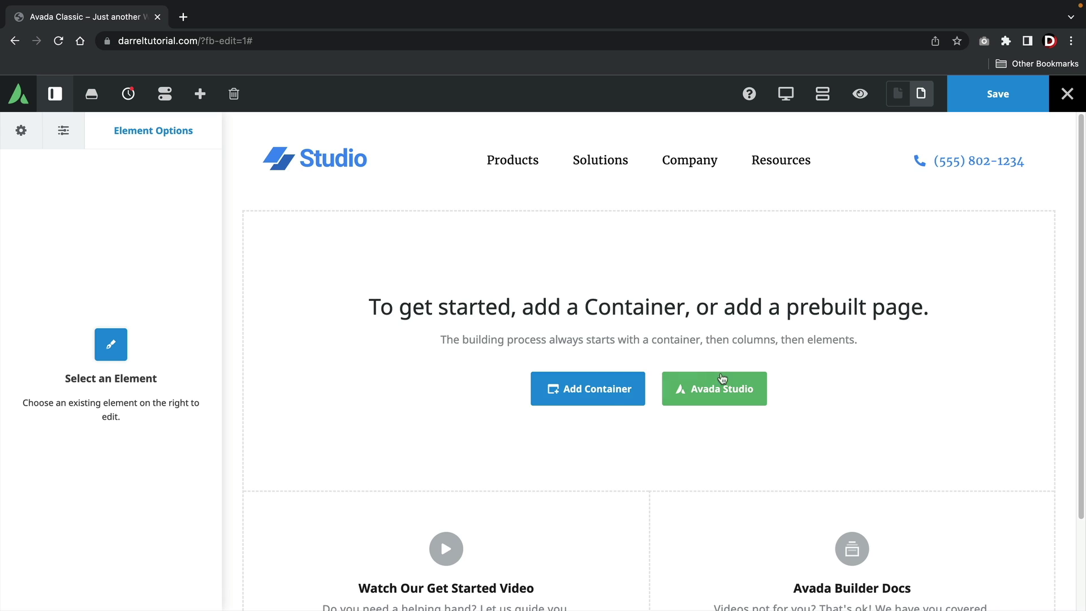
Step: Browse the Studio page templates in the Avada Builder Library
left_click(736, 392)
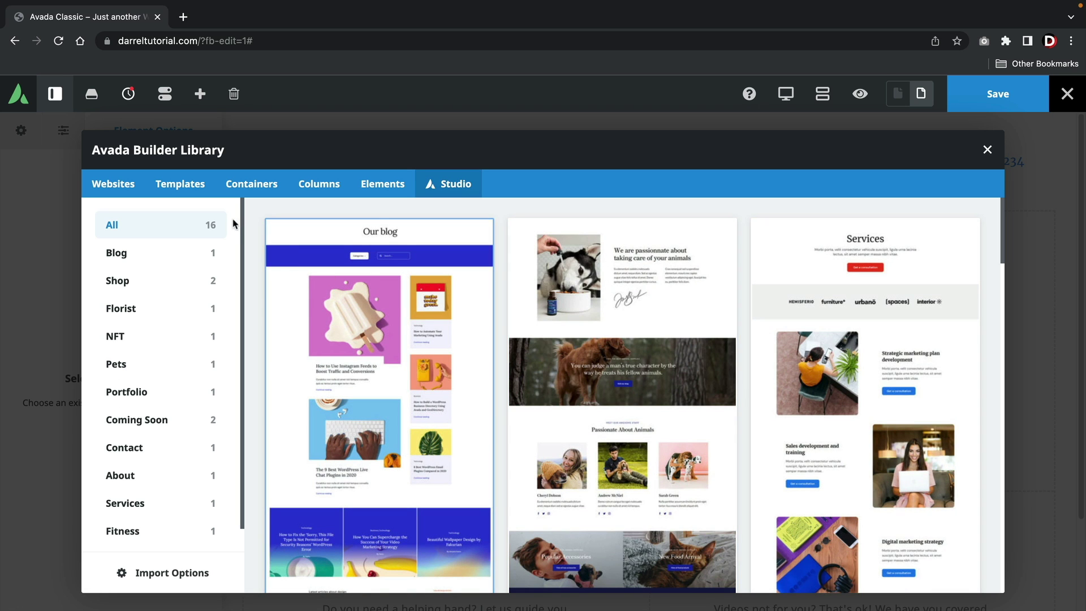
scroll(170, 286, "down", 2)
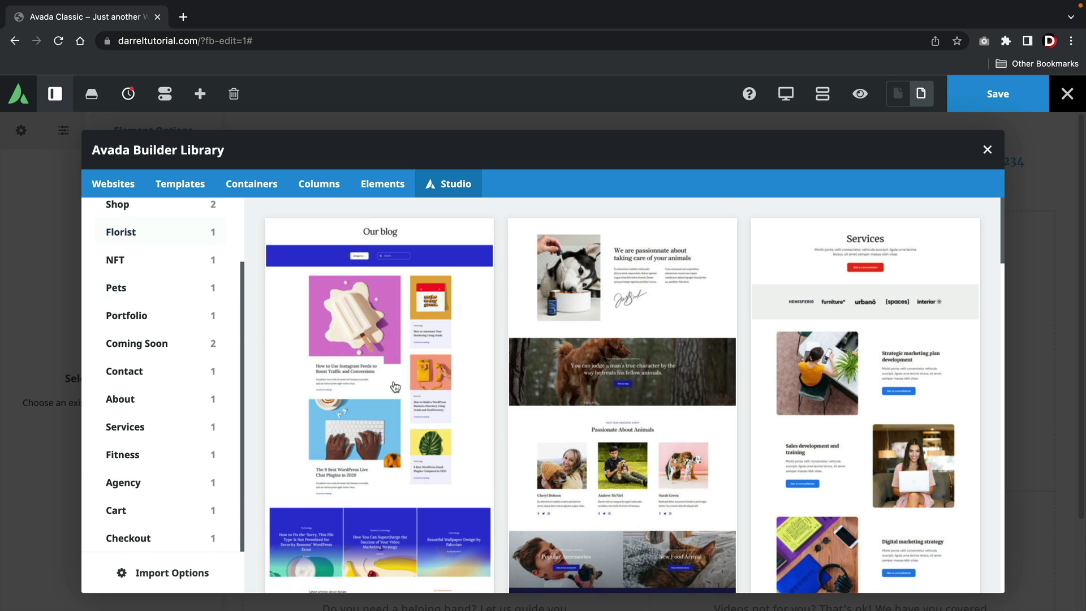
scroll(422, 392, "down", 4)
scroll(422, 392, "down", 6)
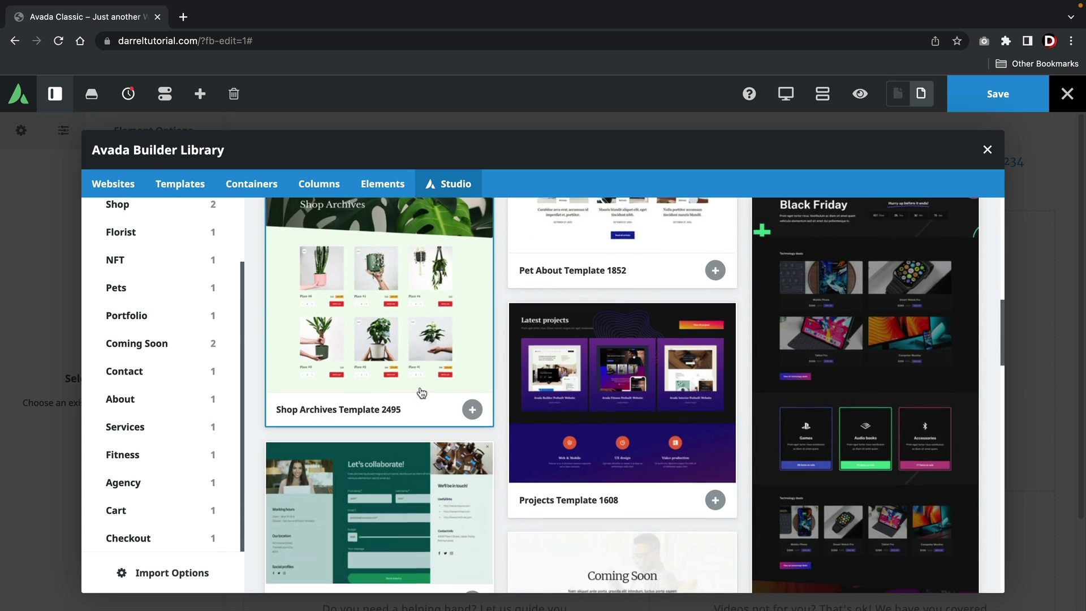
scroll(421, 393, "down", 8)
scroll(422, 392, "down", 10)
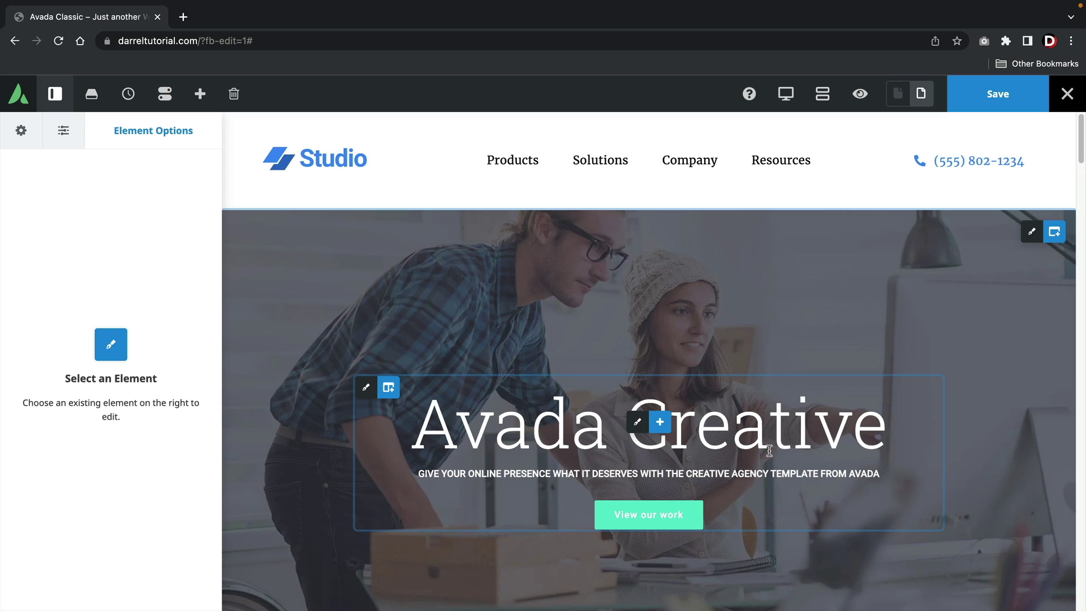
Step: Look over the Avada Creative page, then review its hero container's width, height and row alignment options
scroll(769, 450, "down", 4)
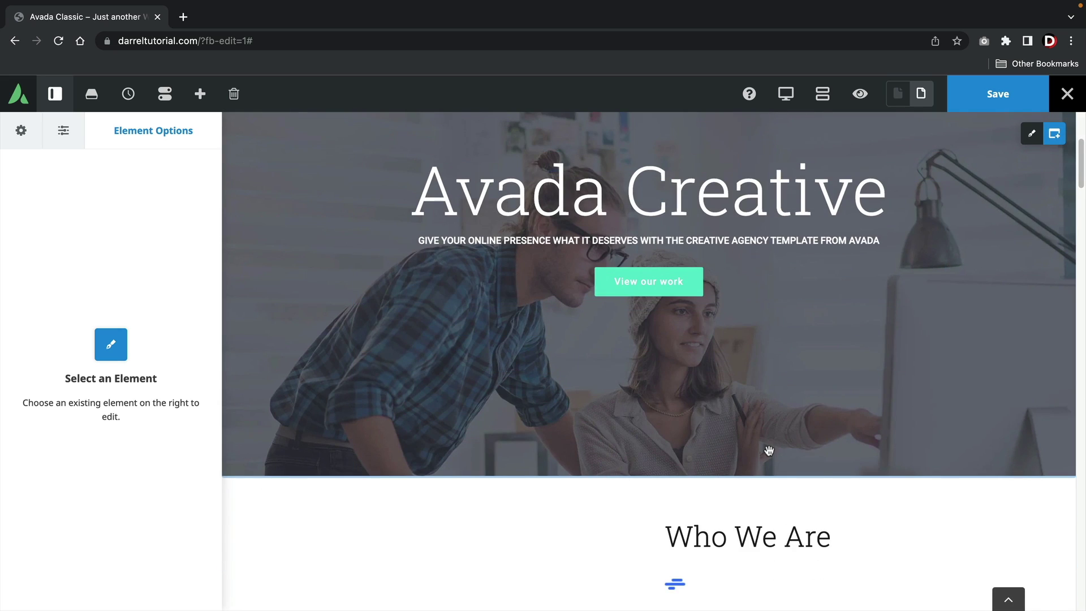
scroll(769, 450, "up", 4)
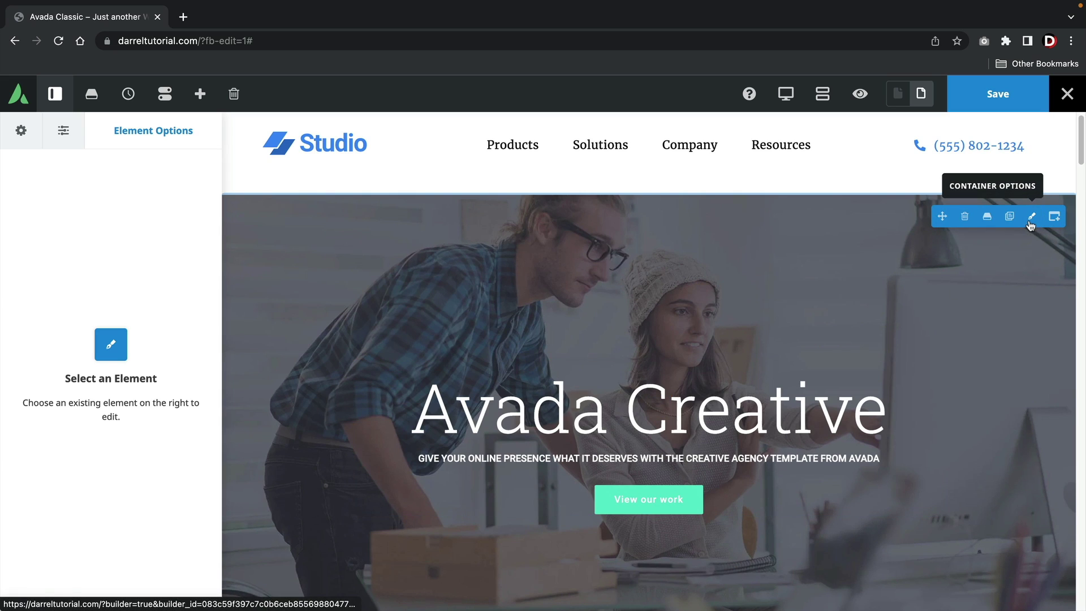
left_click(1030, 217)
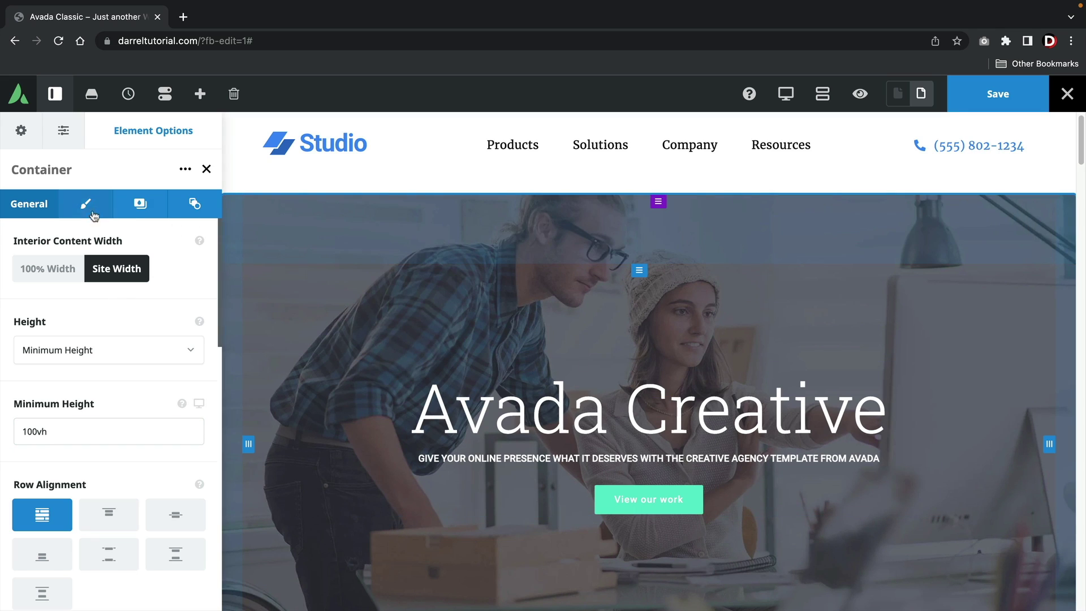
scroll(104, 396, "down", 2)
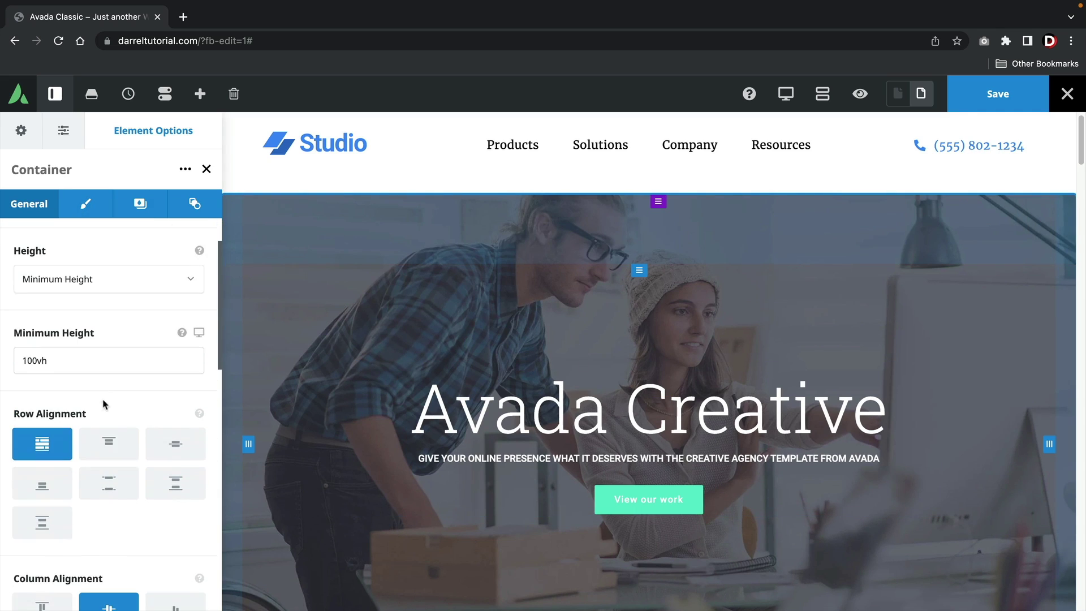
left_click(112, 446)
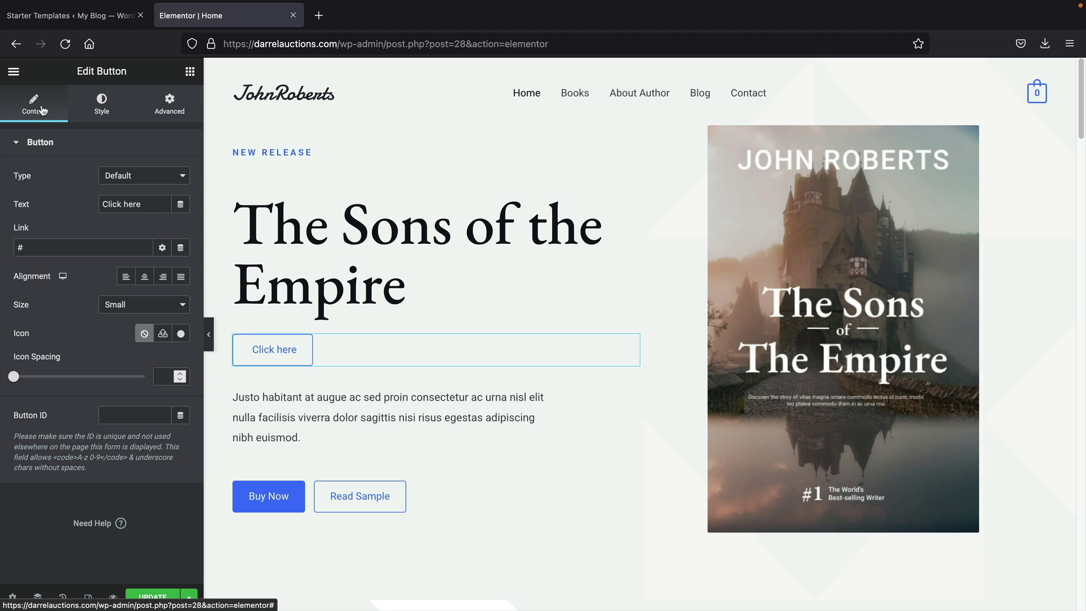
Step: In Elementor, compare the Click here button's Content, Style and Advanced settings
left_click(97, 116)
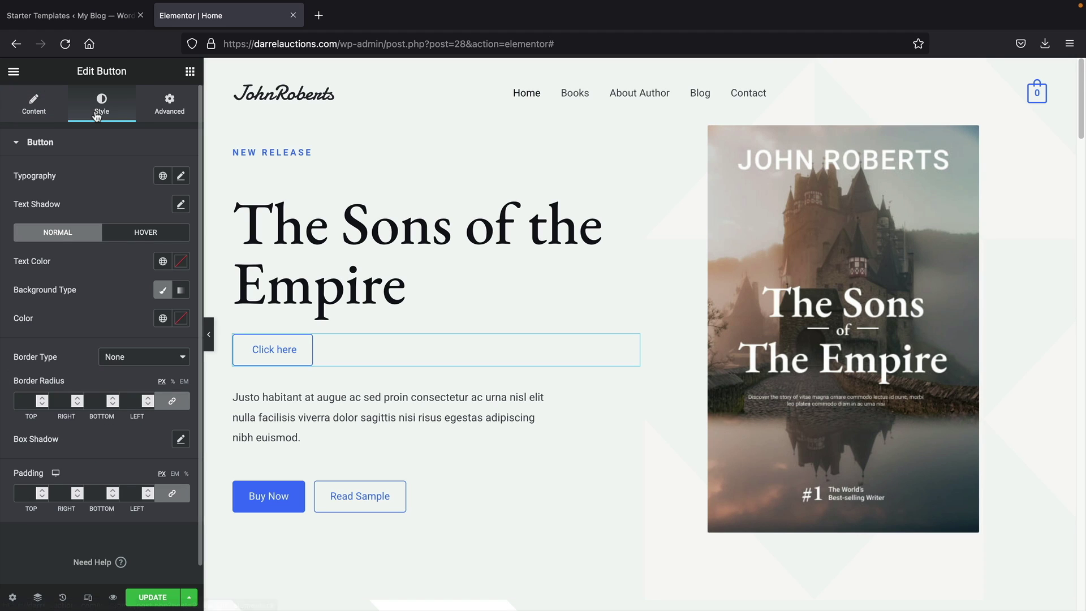
left_click(167, 109)
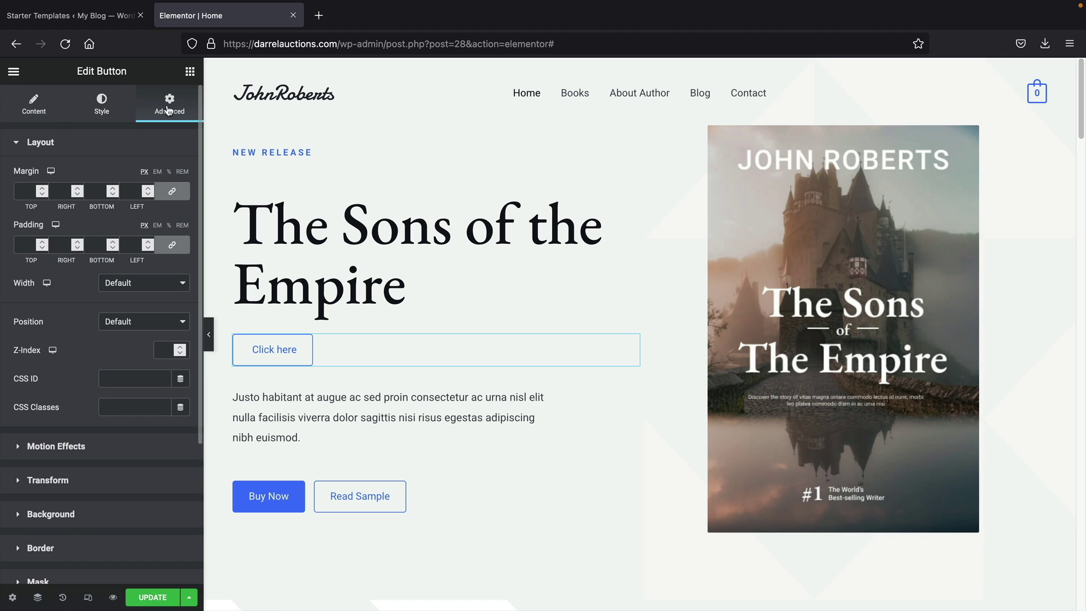
left_click(34, 111)
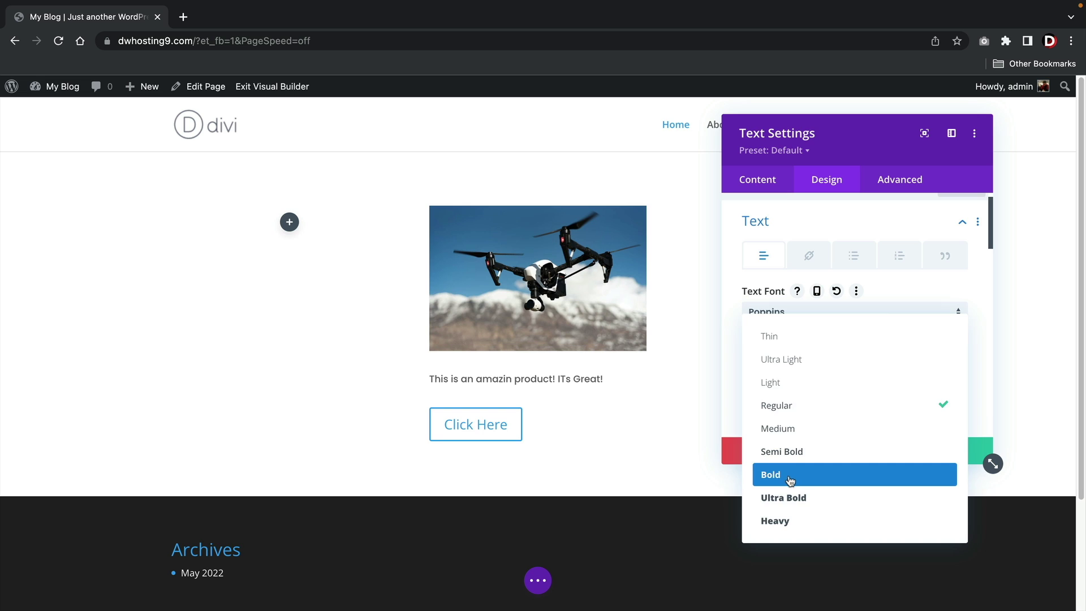
Step: In Divi, style the product text below the drone image as Bold, 22px and black #000000
left_click(789, 477)
scroll(803, 391, "down", 2)
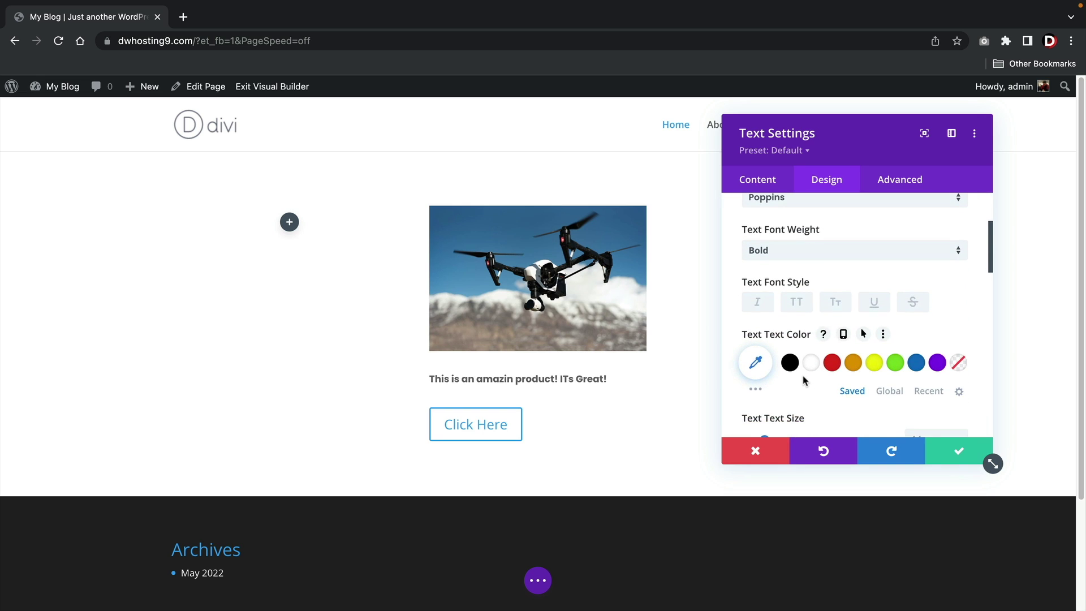
scroll(800, 373, "down", 1)
scroll(798, 329, "down", 2)
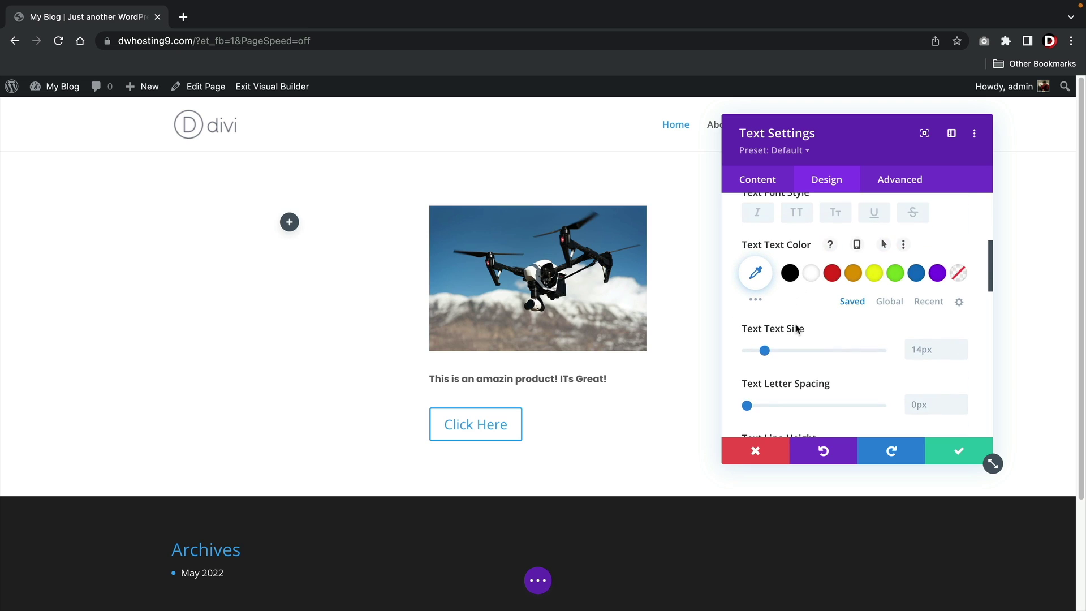
left_click_drag(769, 354, 777, 357)
left_click(790, 273)
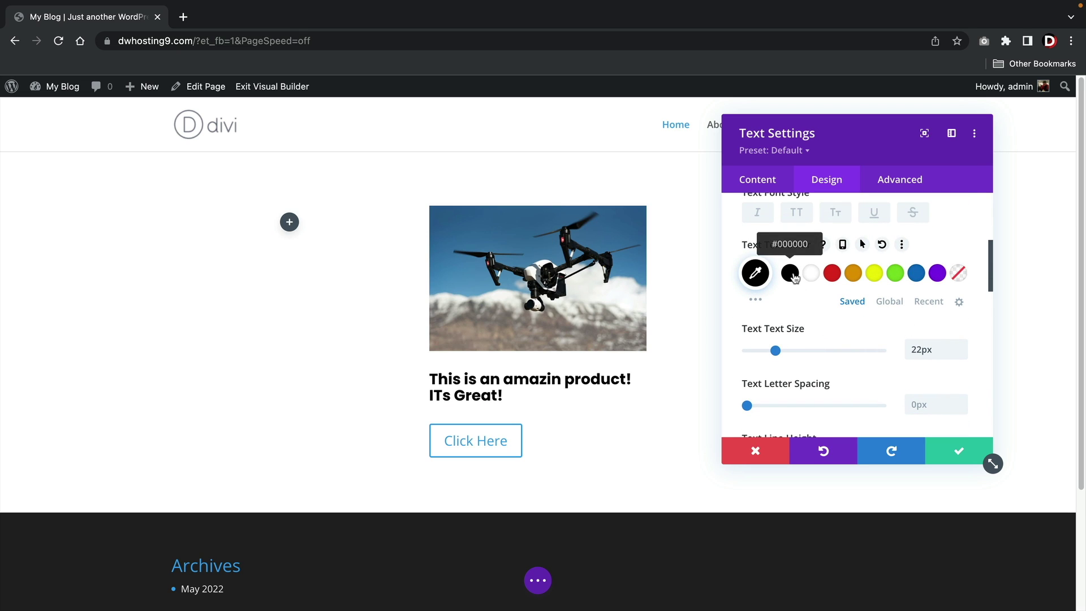
scroll(800, 305, "down", 2)
scroll(771, 327, "down", 1)
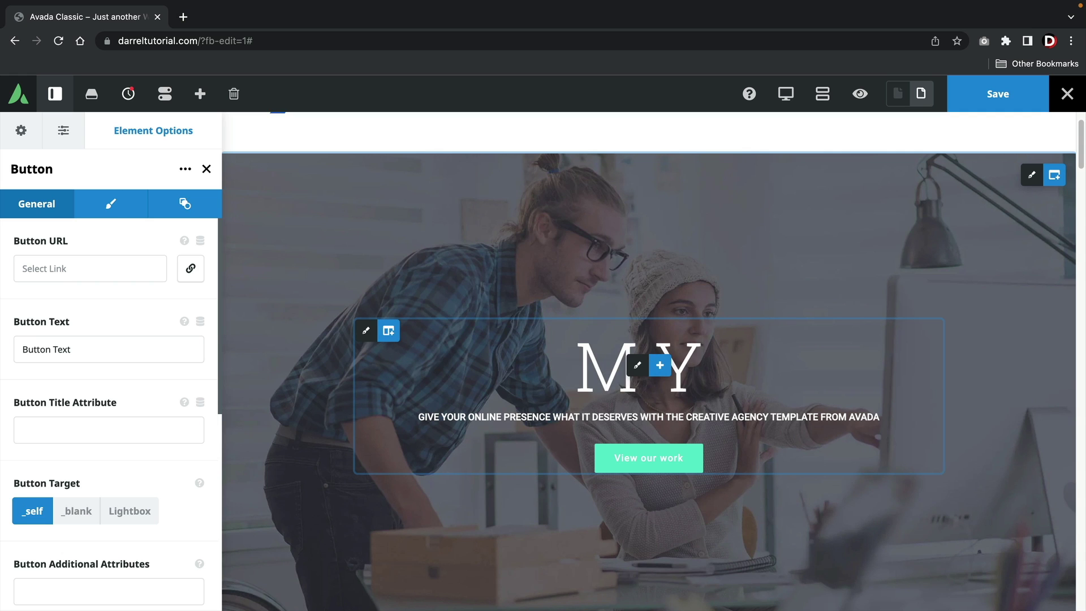
Step: Back in Avada, complete the hero heading as "M Y New Website" and open the "View our work" button's options
type("New Webste")
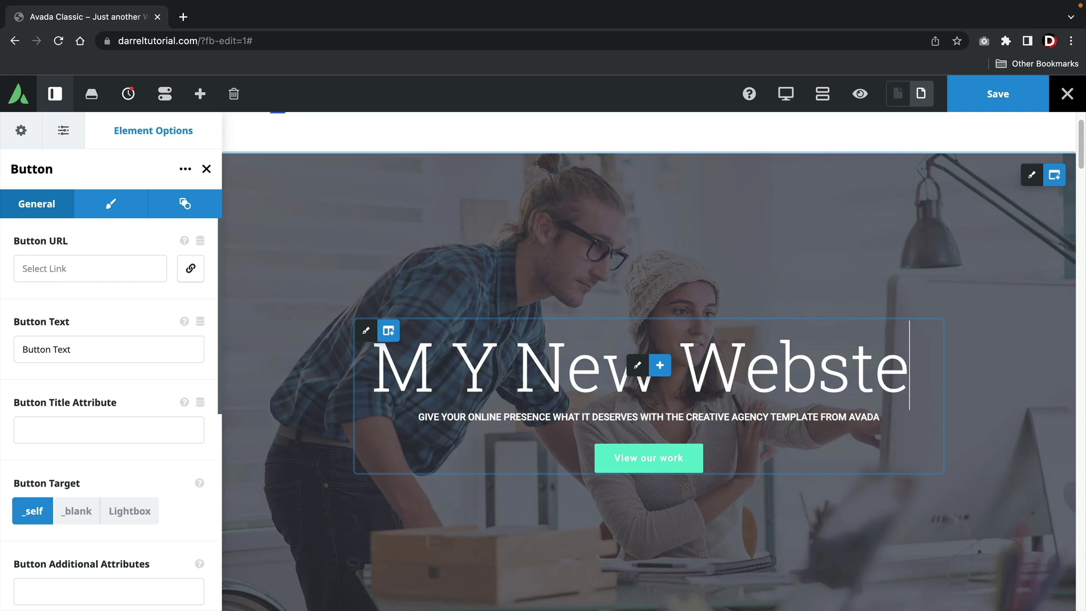
key("BackSpace")
type("ite")
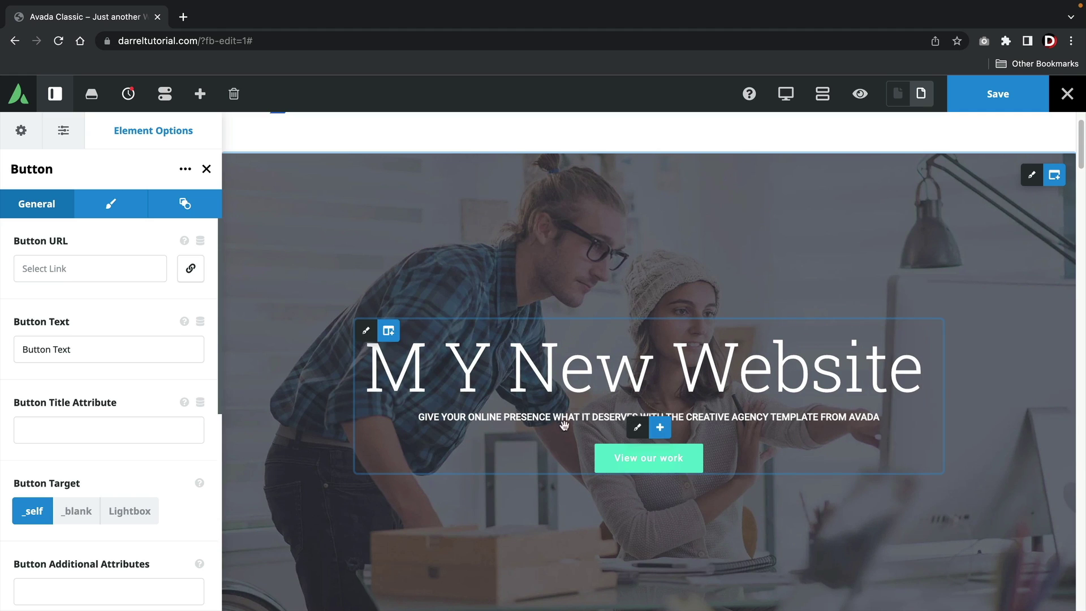
left_click(633, 461)
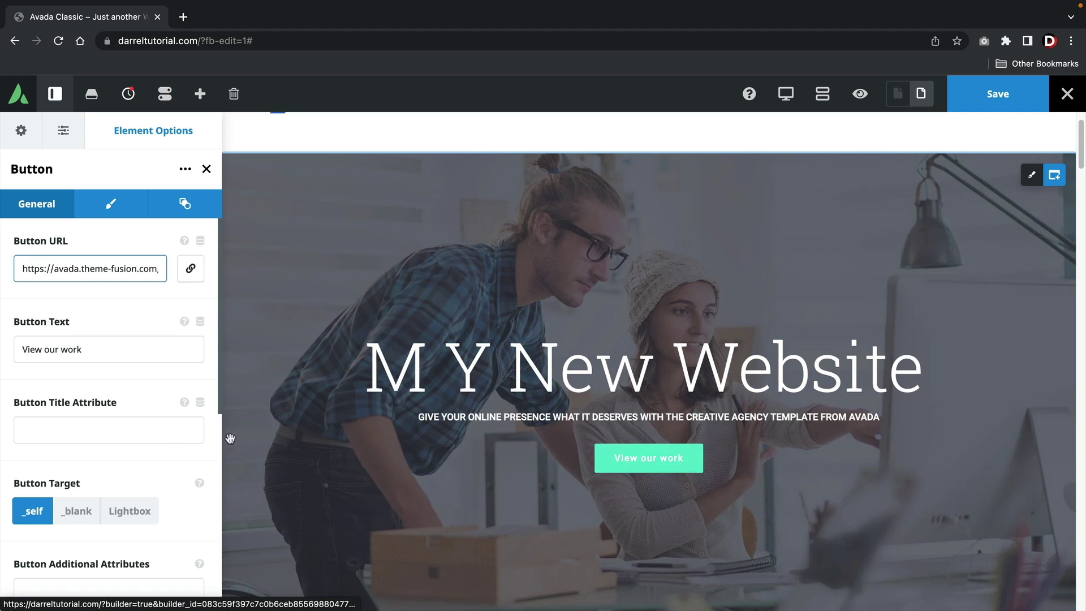
Step: Review the "View our work" button's design options, including style, type, border radius, size, padding and typography
left_click(99, 216)
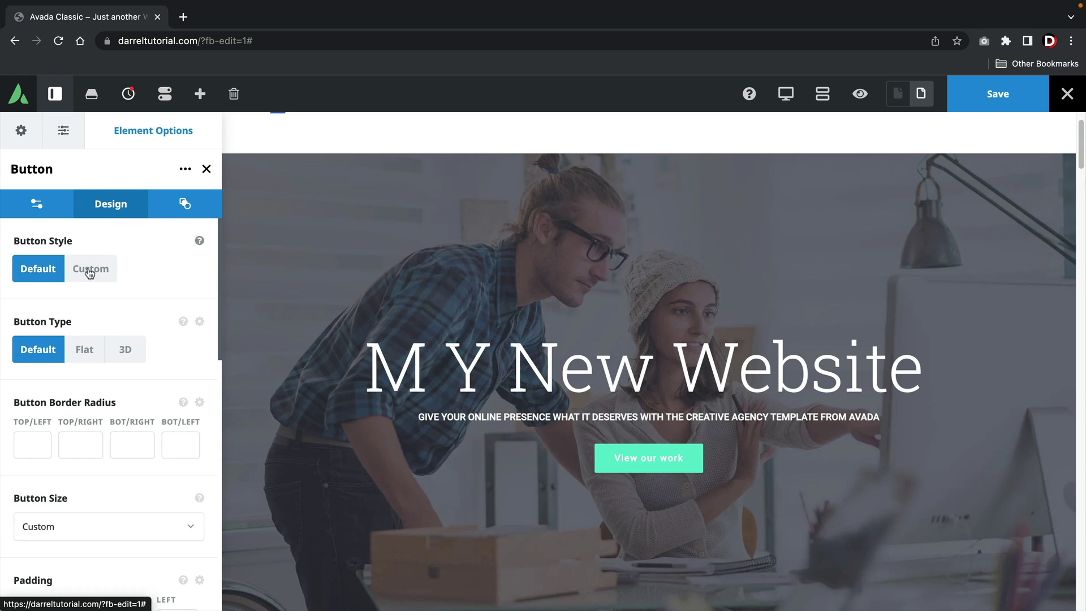
scroll(113, 393, "down", 3)
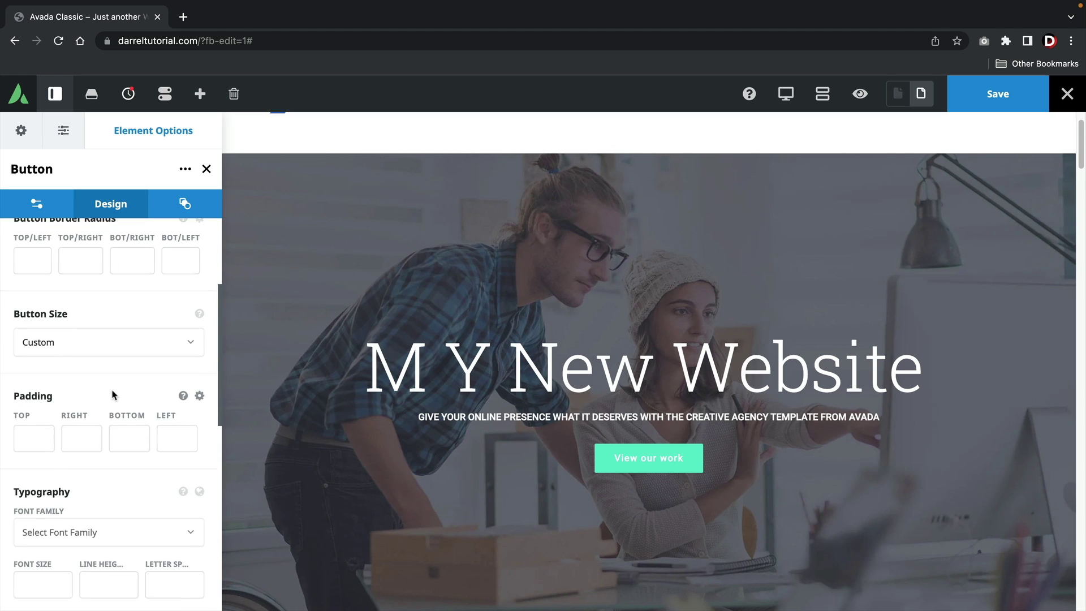
scroll(112, 393, "down", 7)
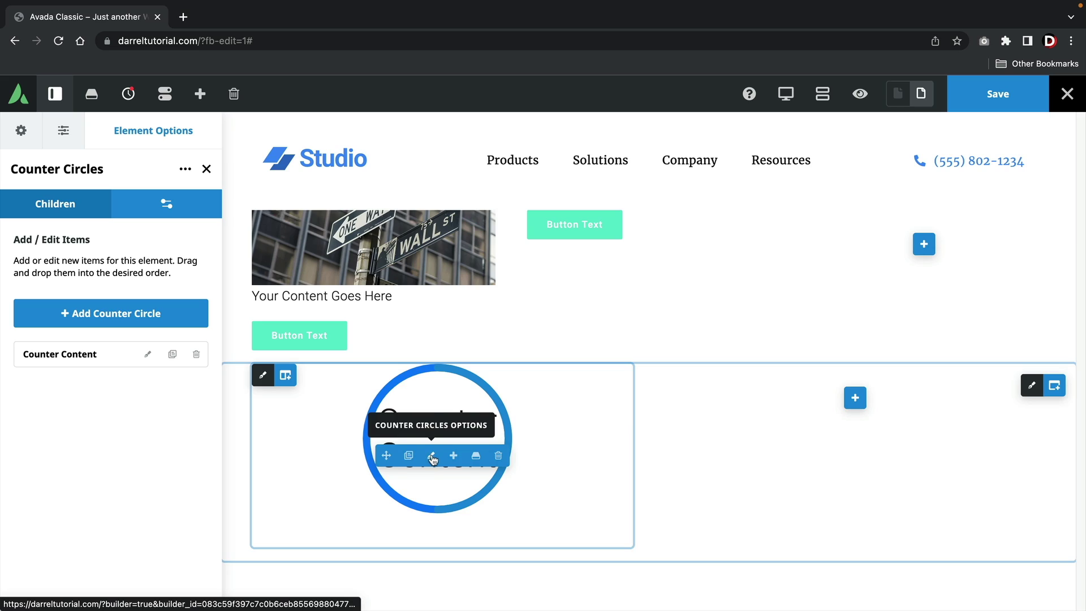
Step: Examine the Counter Circles element's general and child options, including the Counter Content item's fill, color and size settings
left_click(178, 207)
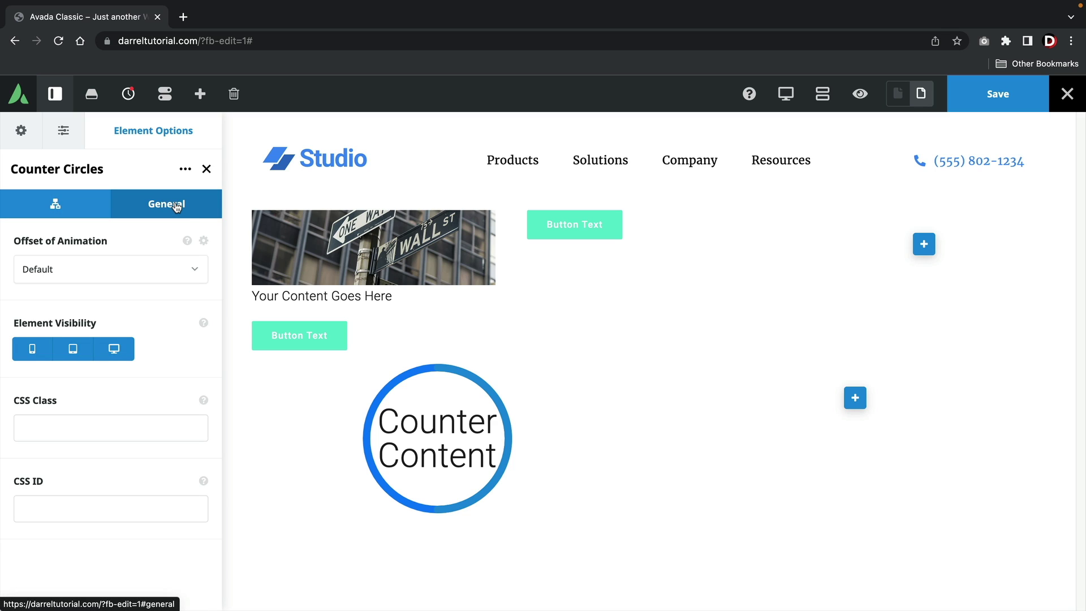
left_click(90, 206)
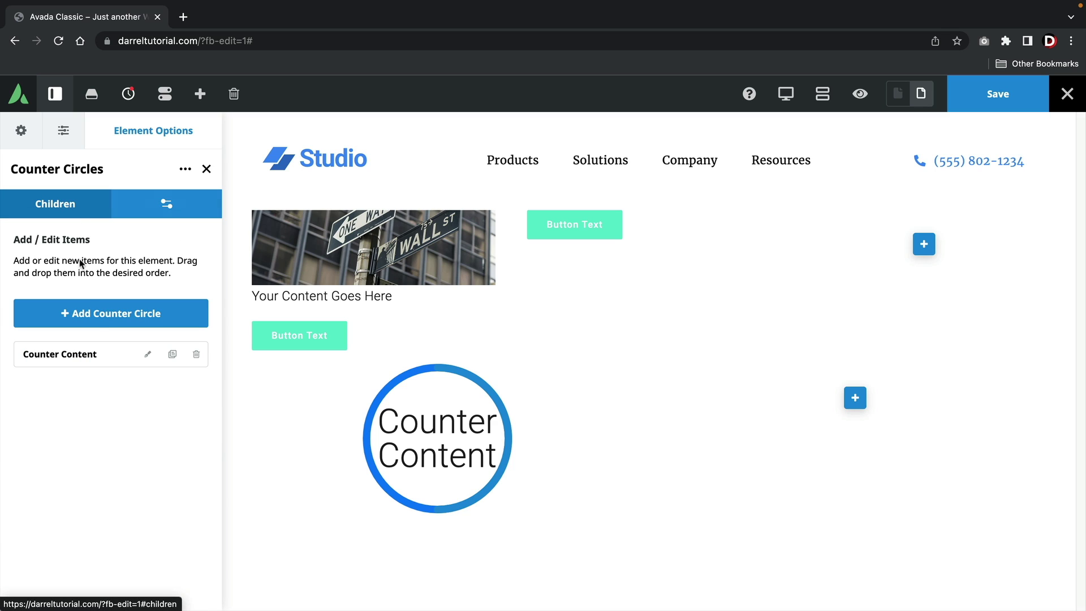
left_click(147, 356)
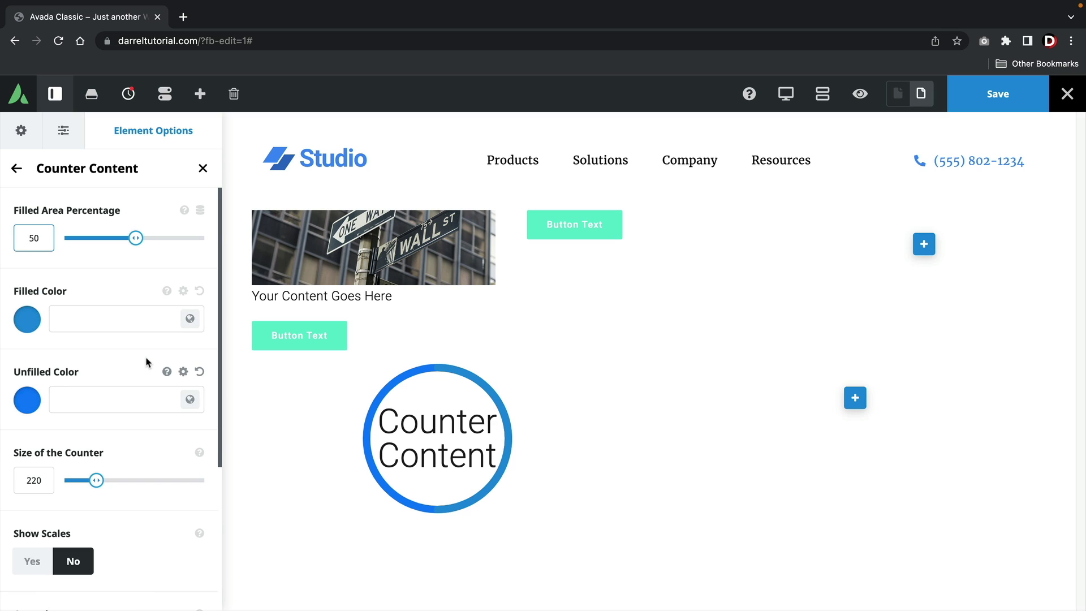
scroll(145, 362, "down", 5)
scroll(146, 362, "up", 4)
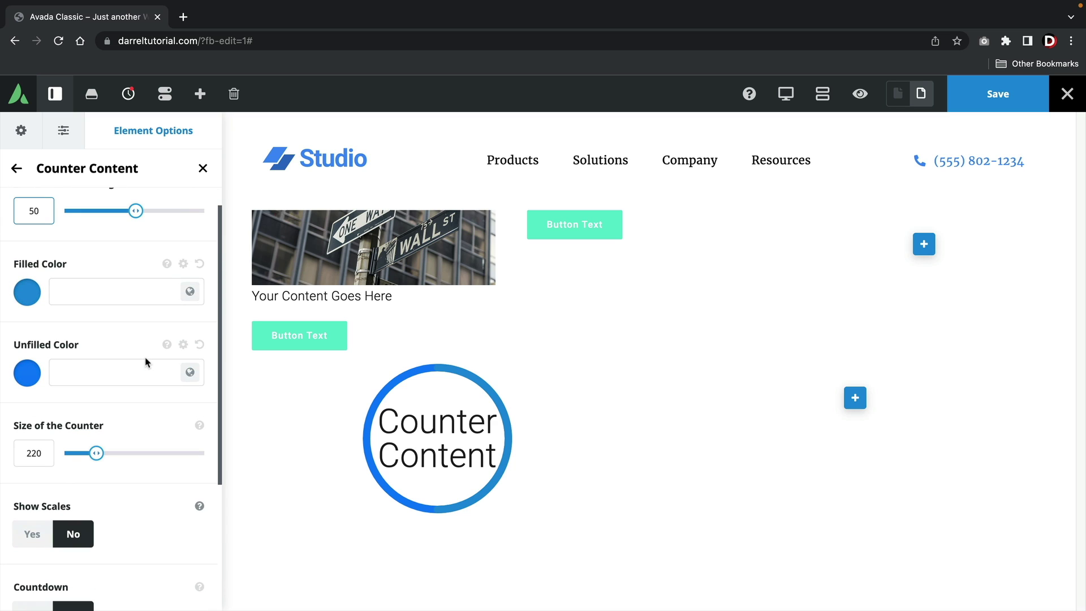
Step: Add an element to the empty column beside the counter circle and a 1/5 - 3/5 - 1/5 container below that row
left_click(854, 398)
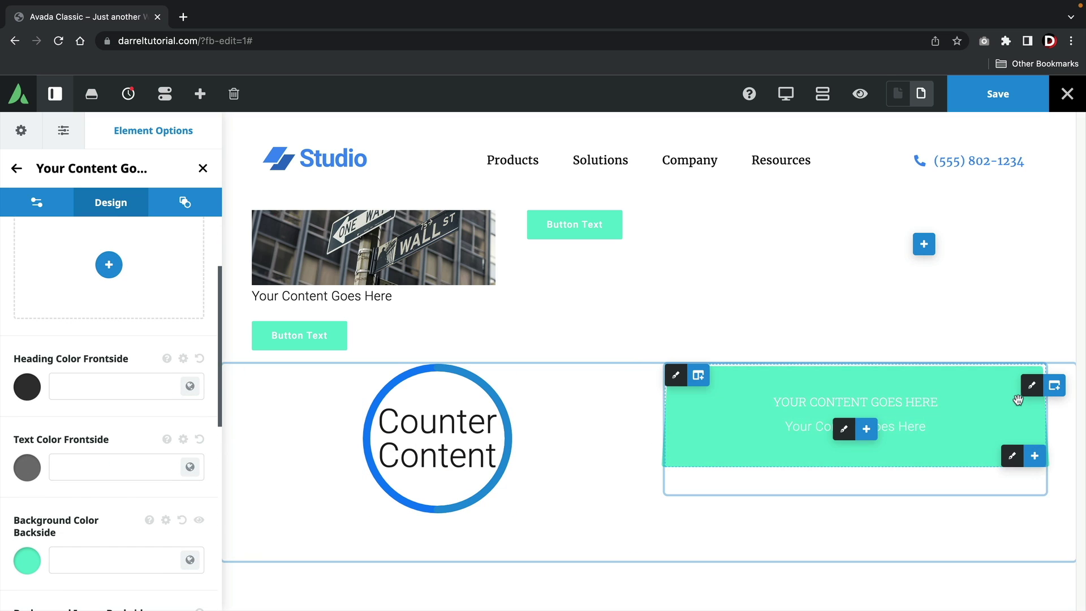
left_click(1055, 386)
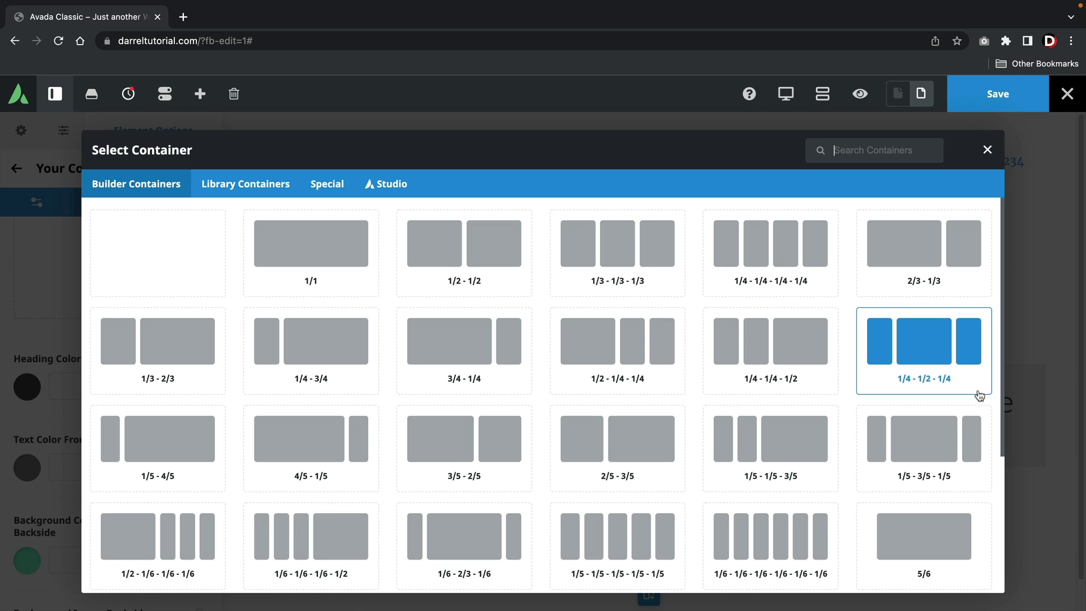
left_click(932, 436)
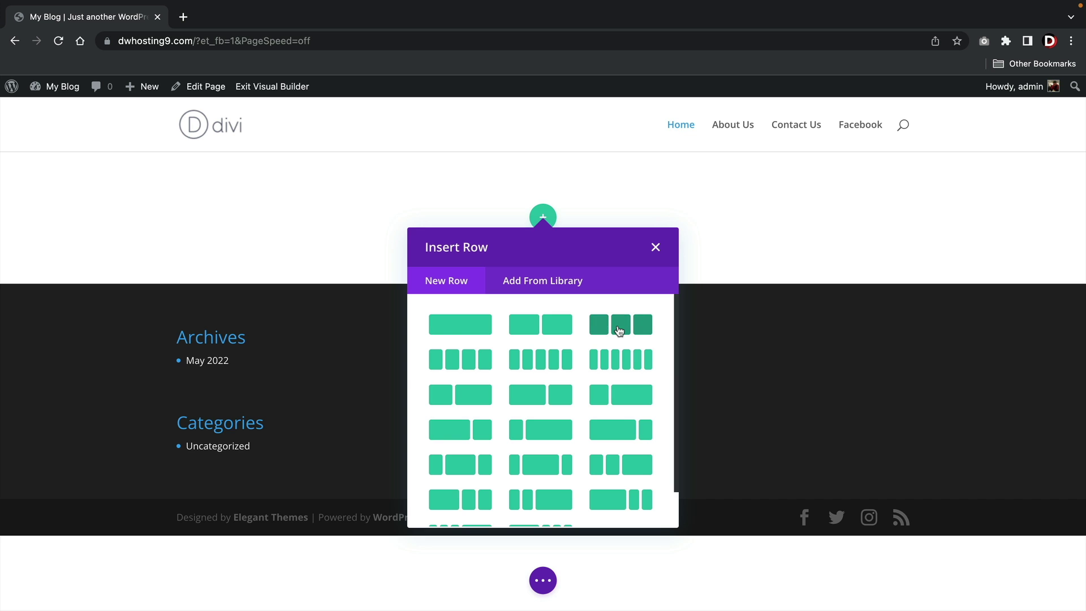
Step: In Divi, insert a row with three equal columns and dismiss the module selection without adding one
left_click(619, 324)
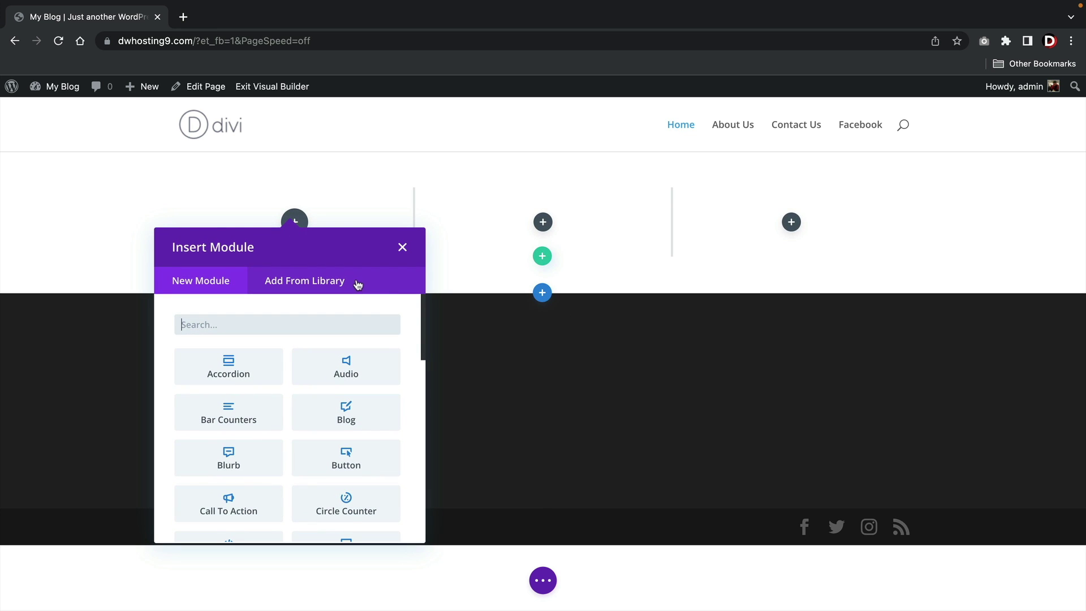
left_click(402, 249)
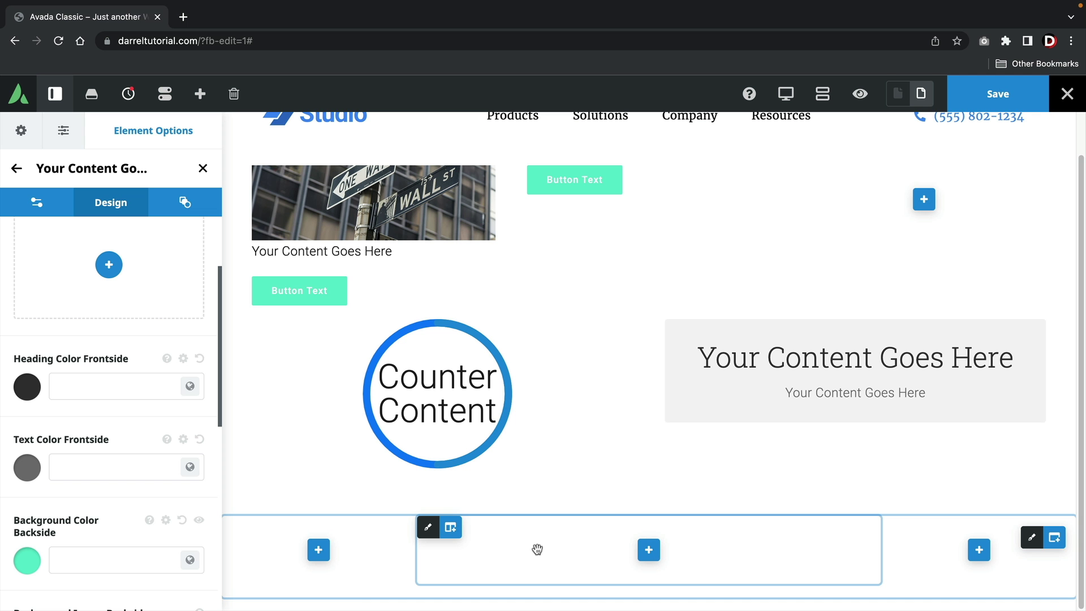
Step: Back in Avada, remove the first container holding the Wall Street image and the two buttons
scroll(529, 537, "up", 1)
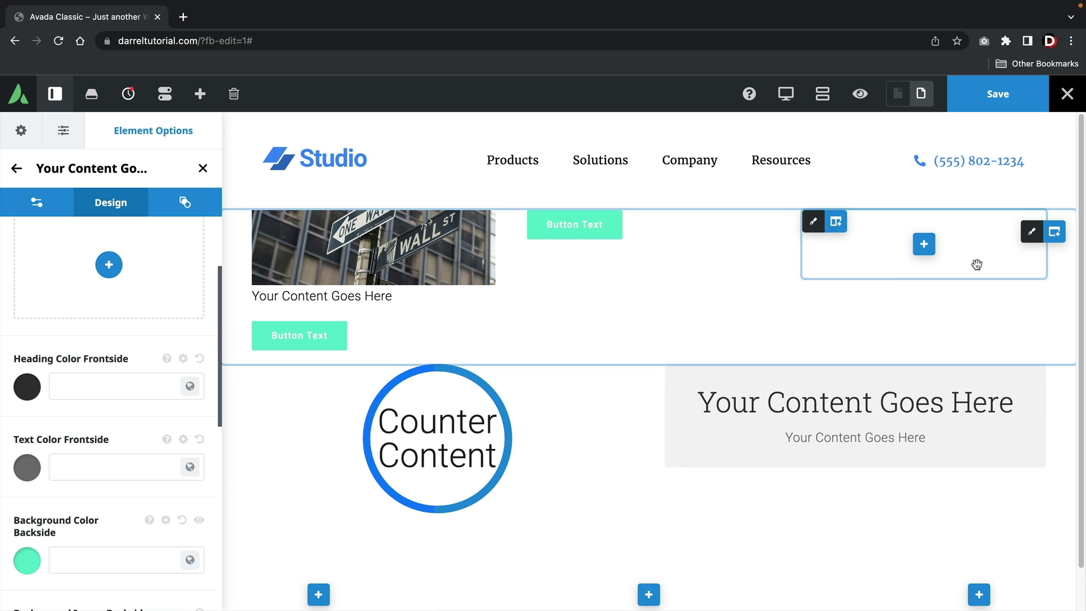
right_click(773, 287)
right_click(1057, 237)
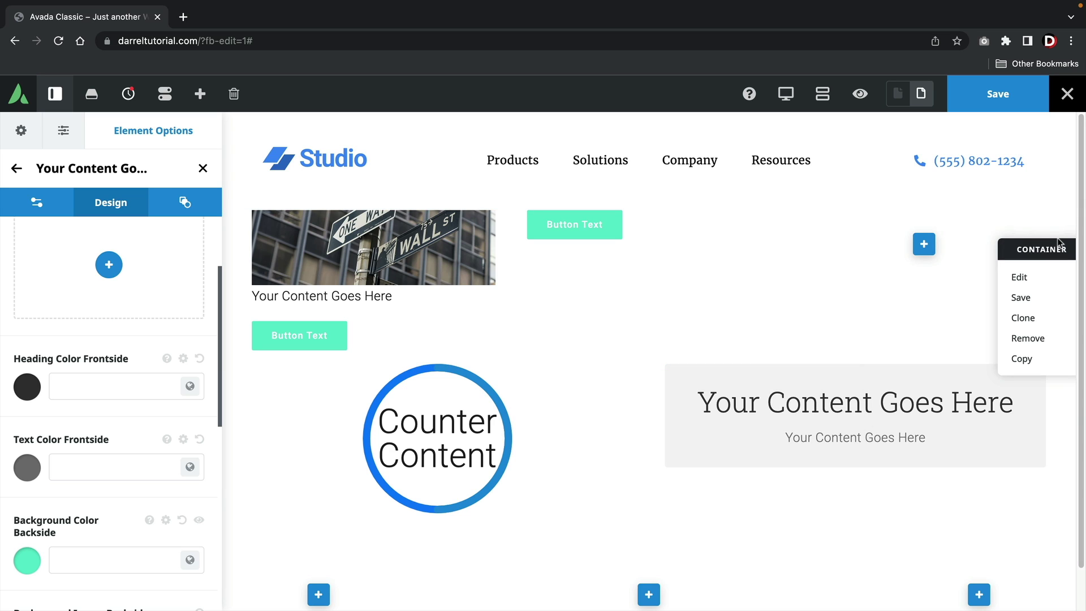
left_click(1047, 339)
left_click_drag(397, 303, 512, 396)
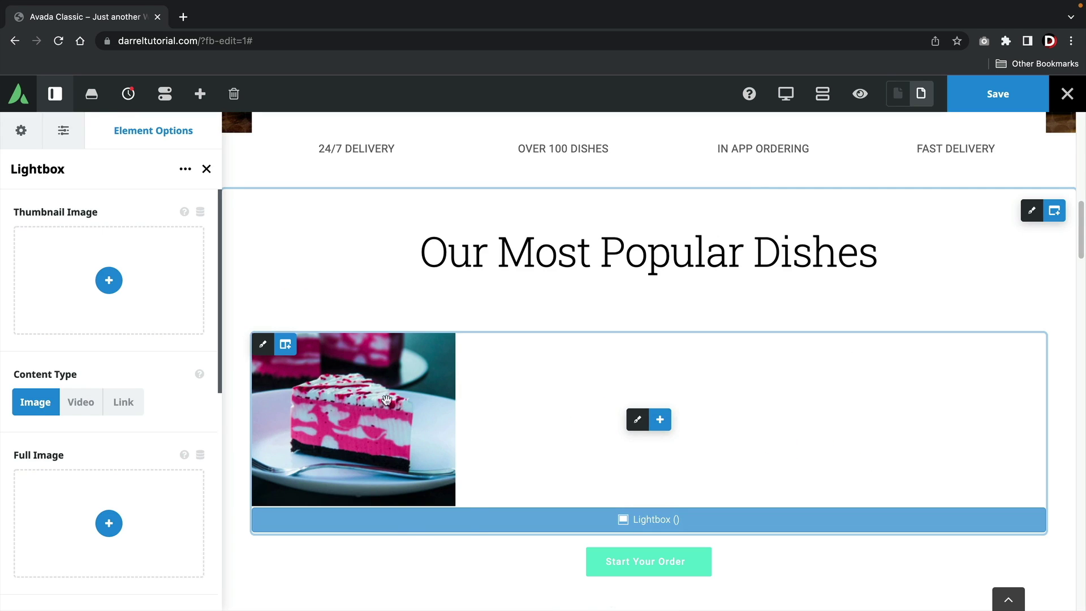
Step: Open the actions for the cake image under "Our Most Popular Dishes"
right_click(387, 399)
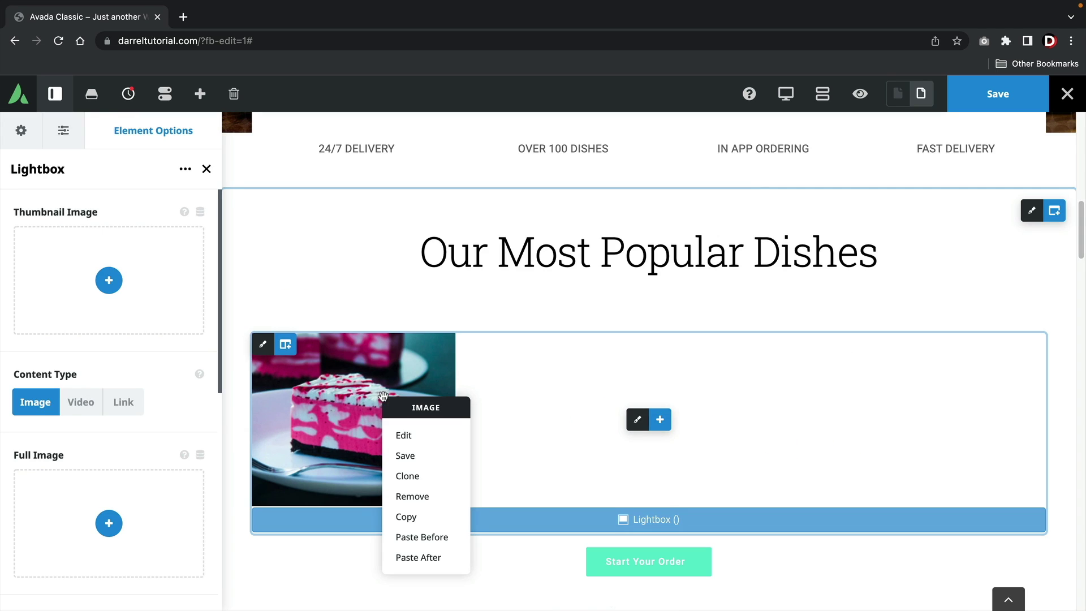
left_click(424, 487)
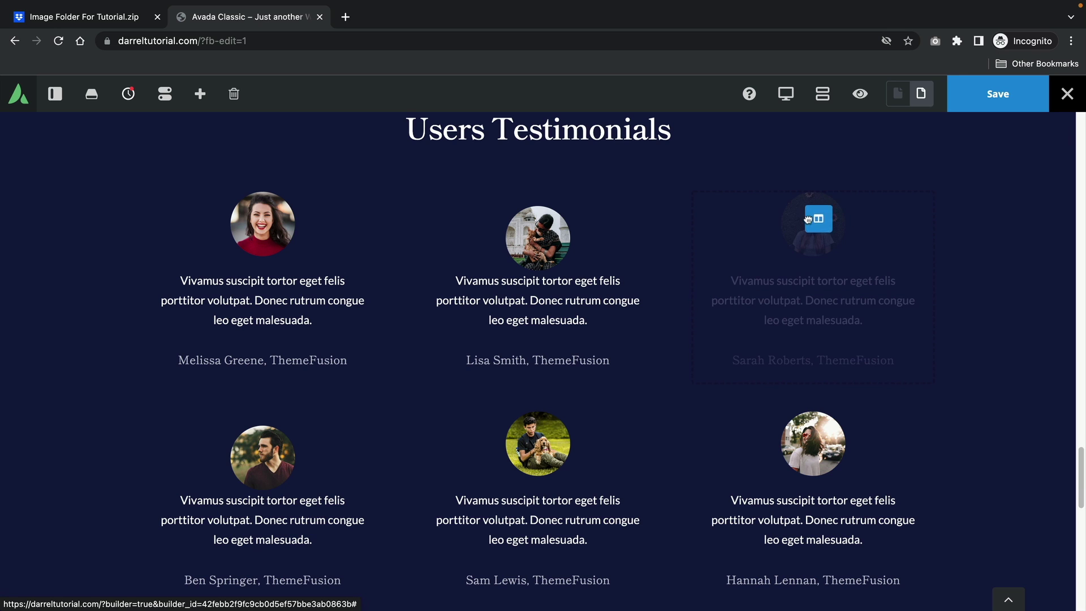
Step: Reorder the Users Testimonials columns, moving the first row's third one to the second row's middle and relocating the last one
mouse_move(796, 227)
left_mouse_down()
mouse_move(624, 336)
mouse_move(487, 441)
left_mouse_up()
scroll(294, 447, "down", 5)
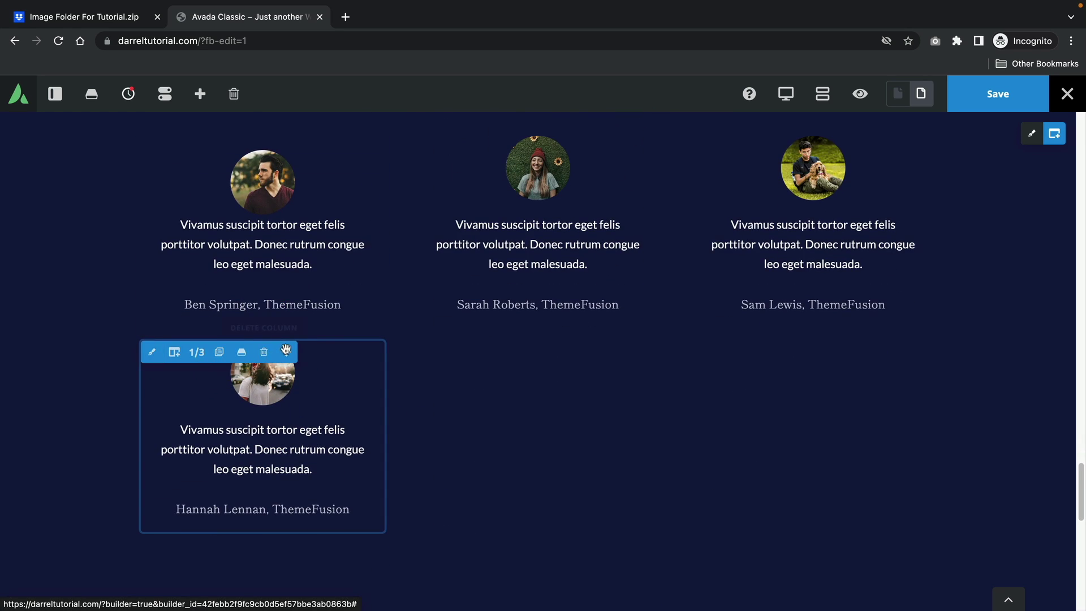
left_click_drag(286, 349, 926, 332)
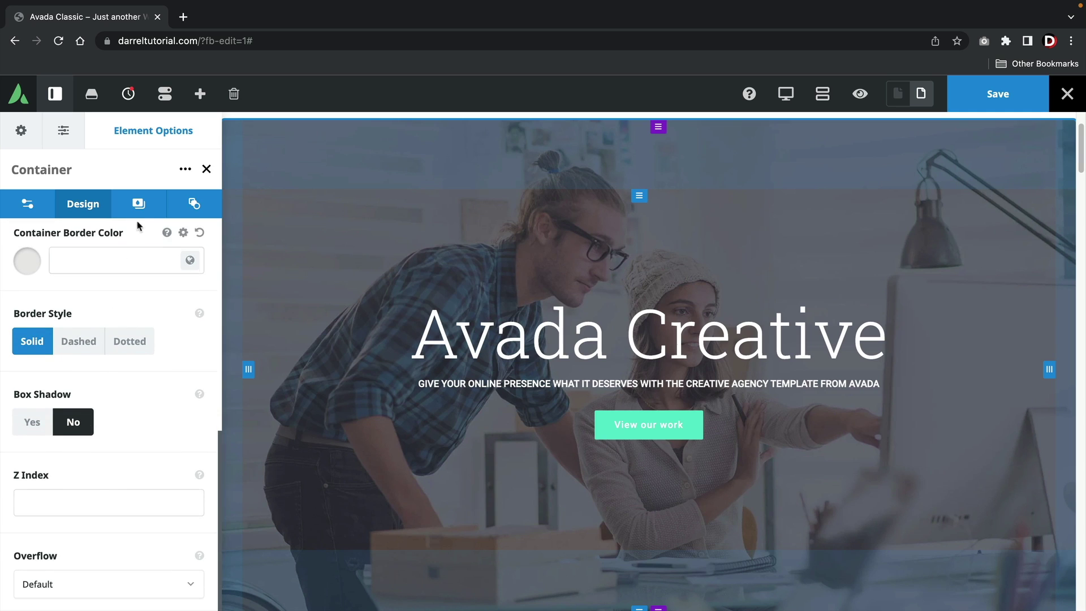
Step: Examine the Avada Creative hero container's background options and look over the page down to the Who We Are section
left_click(138, 204)
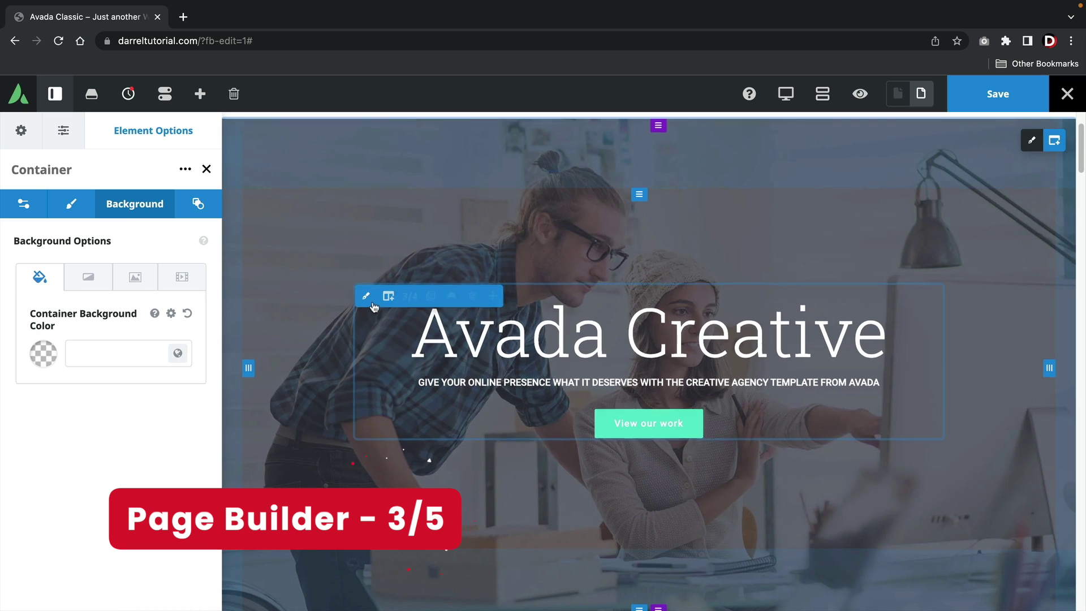
scroll(368, 300, "down", 5)
scroll(544, 380, "down", 3)
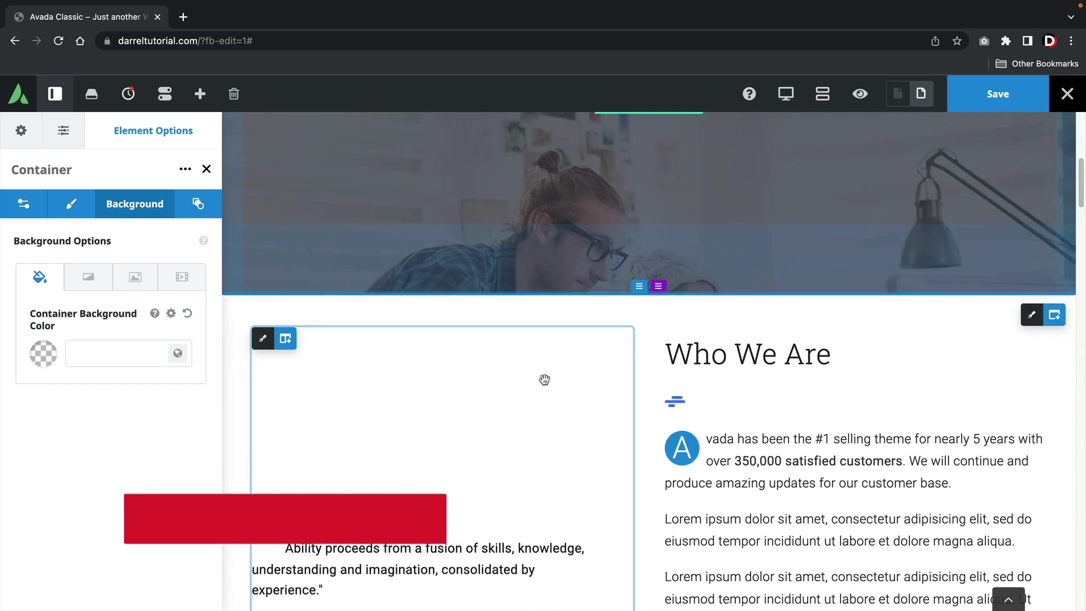
Step: Start adding a new element below the "Who We Are" heading
left_click(742, 265)
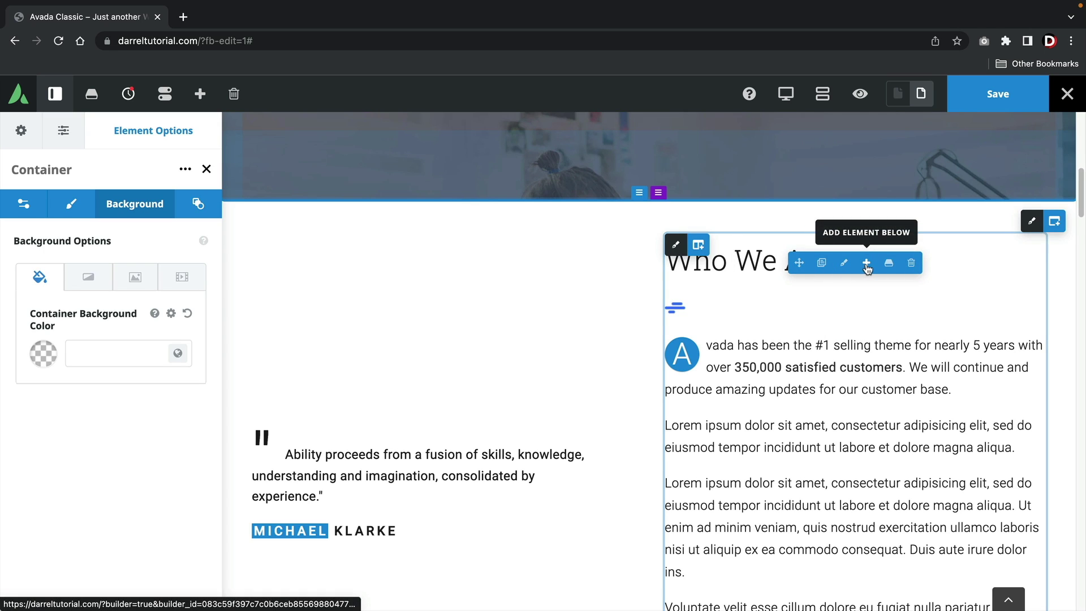
left_click(866, 264)
left_click(773, 255)
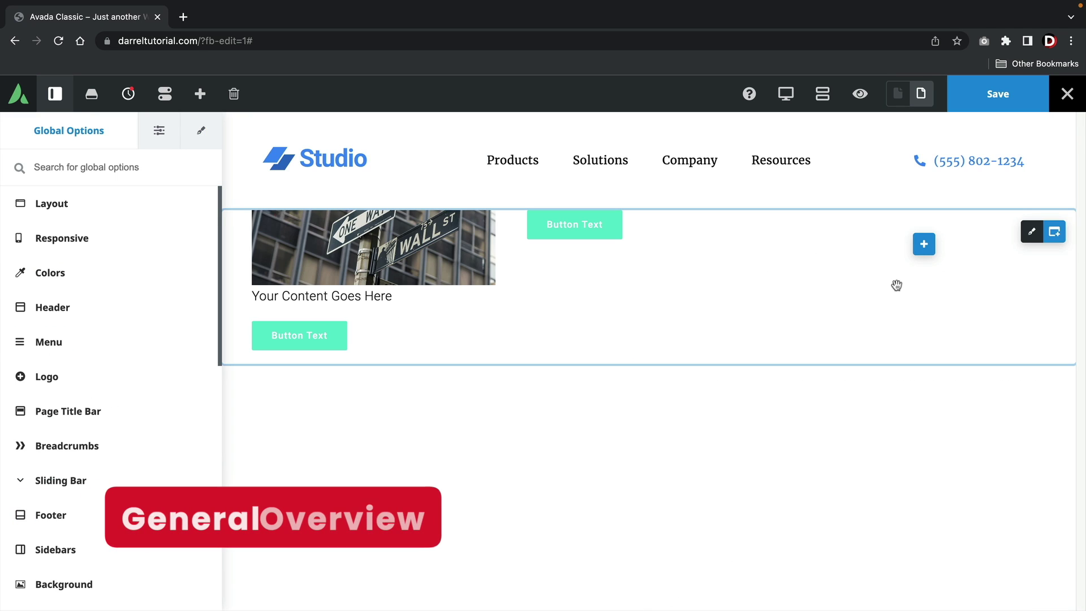
Step: Add a 1/2 - 1/2 container below the Wall Street image row
left_click(1058, 238)
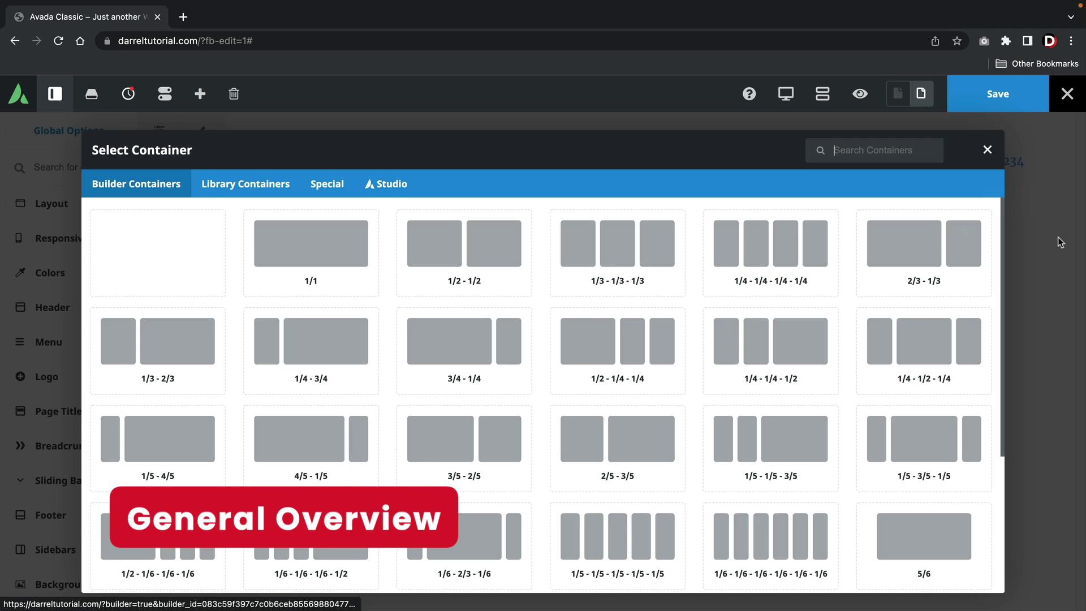
left_click(514, 254)
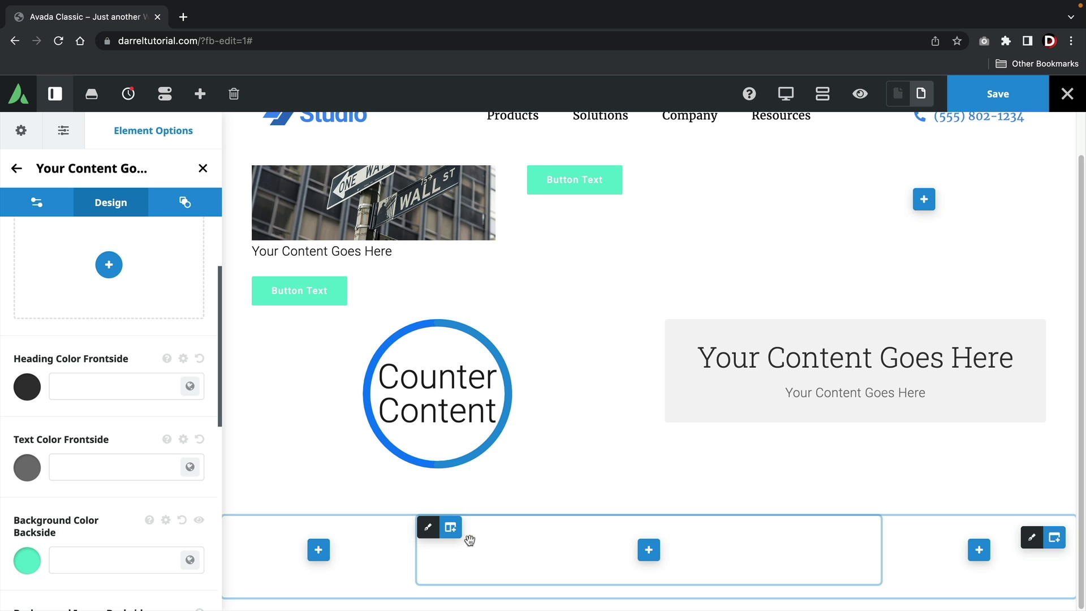
scroll(528, 538, "up", 2)
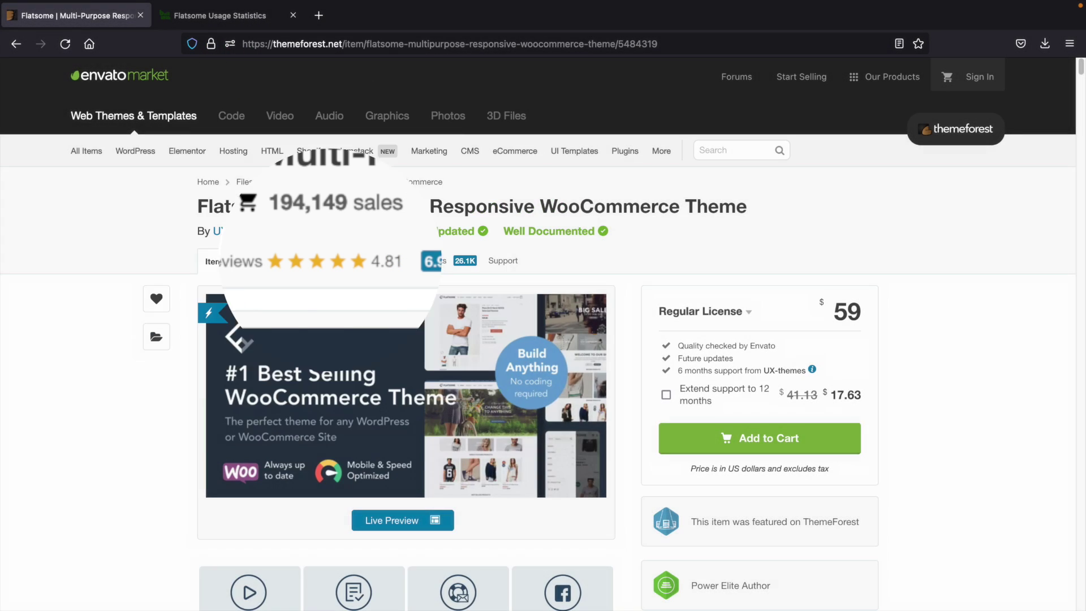
Step: Switch from the Flatsome ThemeForest listing to the Flatsome Usage Statistics page
key("ctrl+Tab")
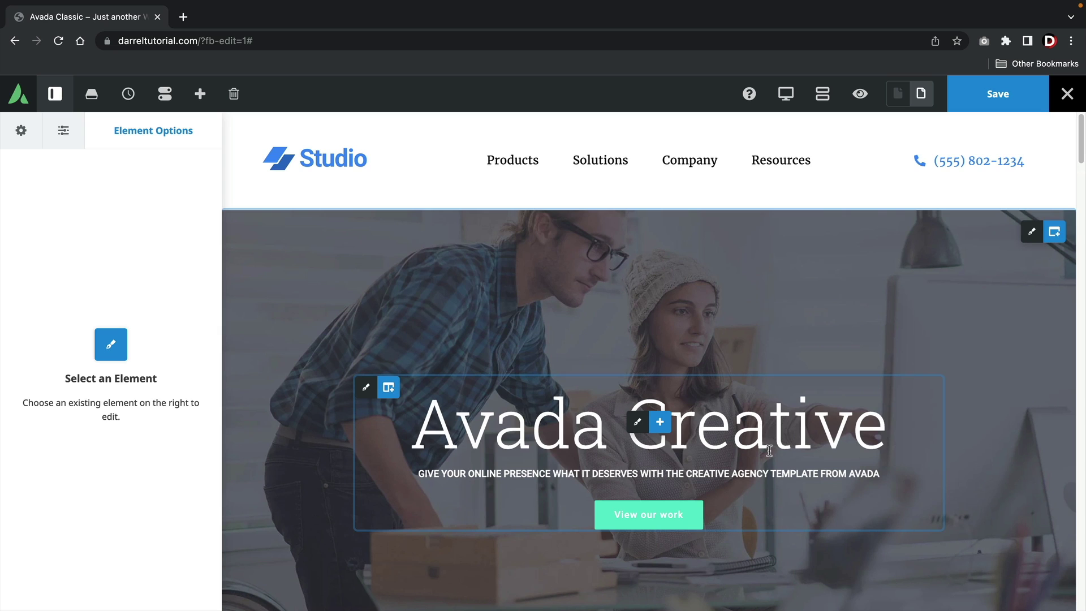
Step: Look over the Avada Creative page and open the hero container's options
scroll(769, 450, "down", 4)
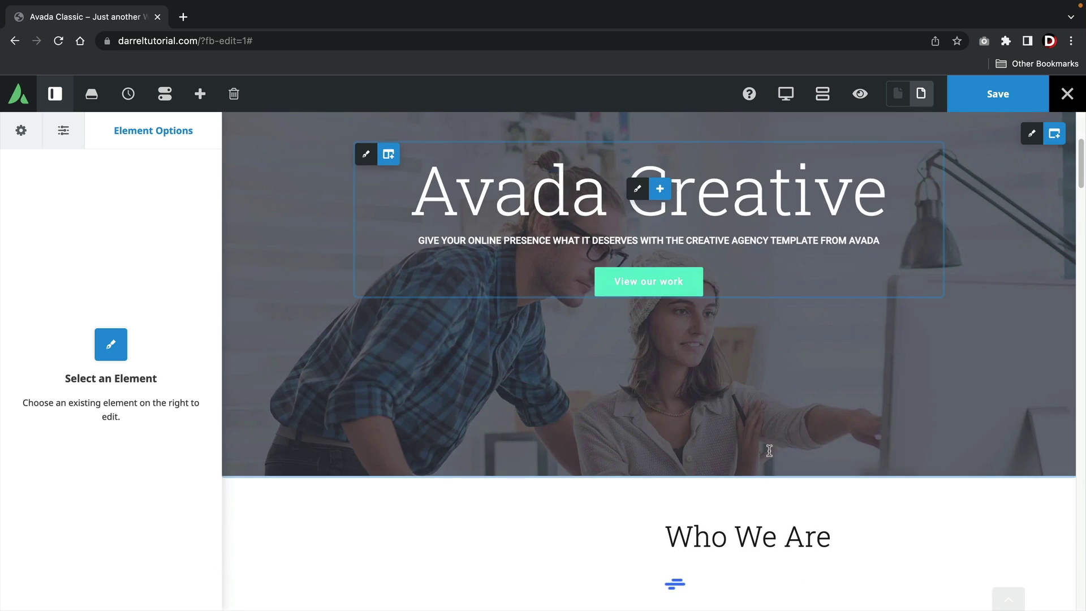
scroll(769, 450, "up", 4)
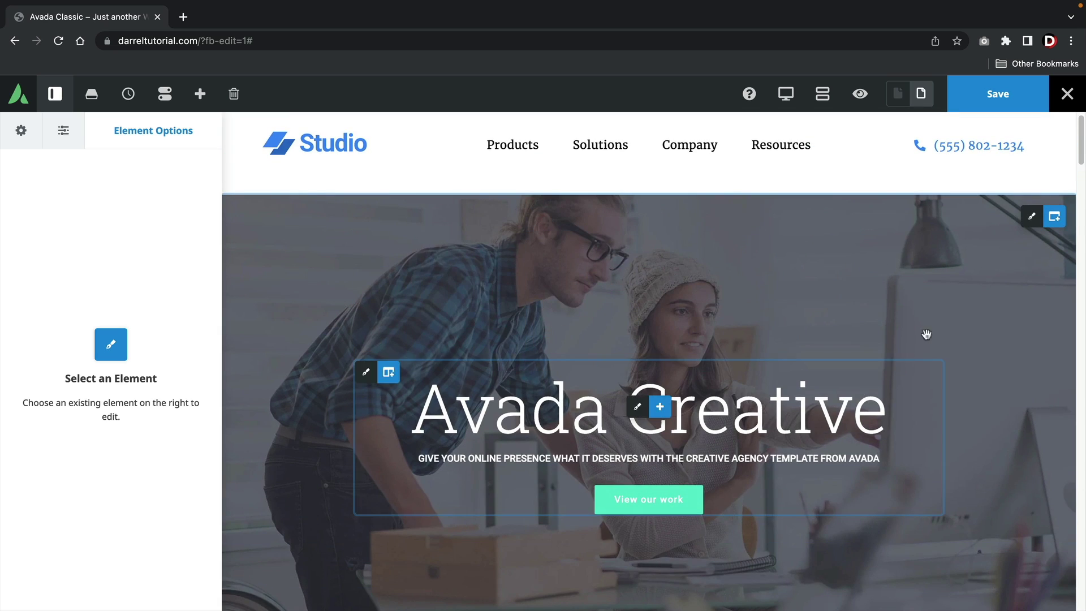
left_click(1030, 222)
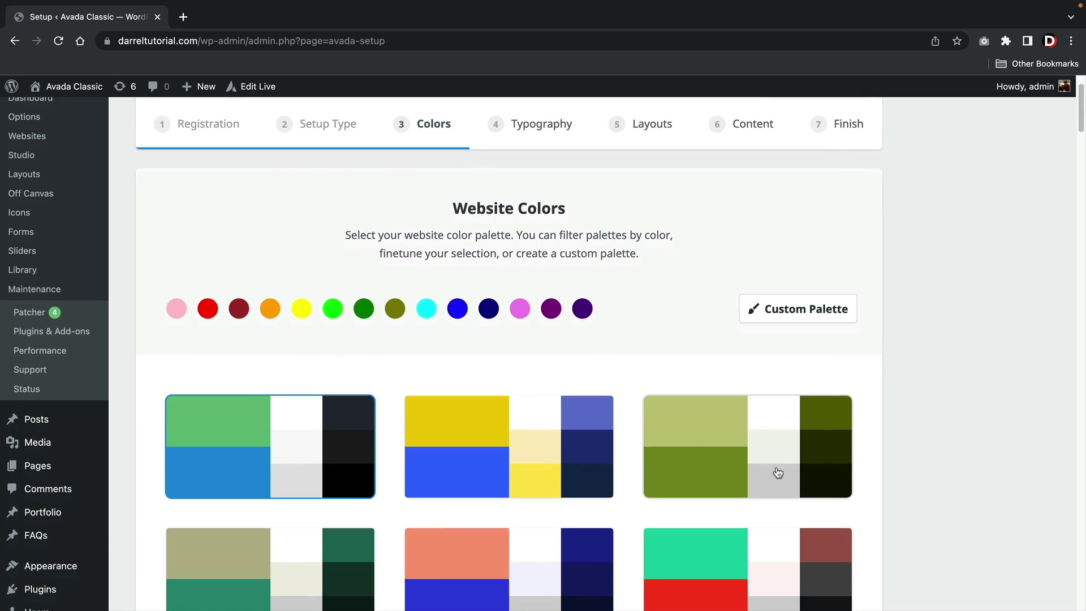
Step: Open the yellow and blue website color palette in the Setup Wizard and look over its preview
left_click(538, 449)
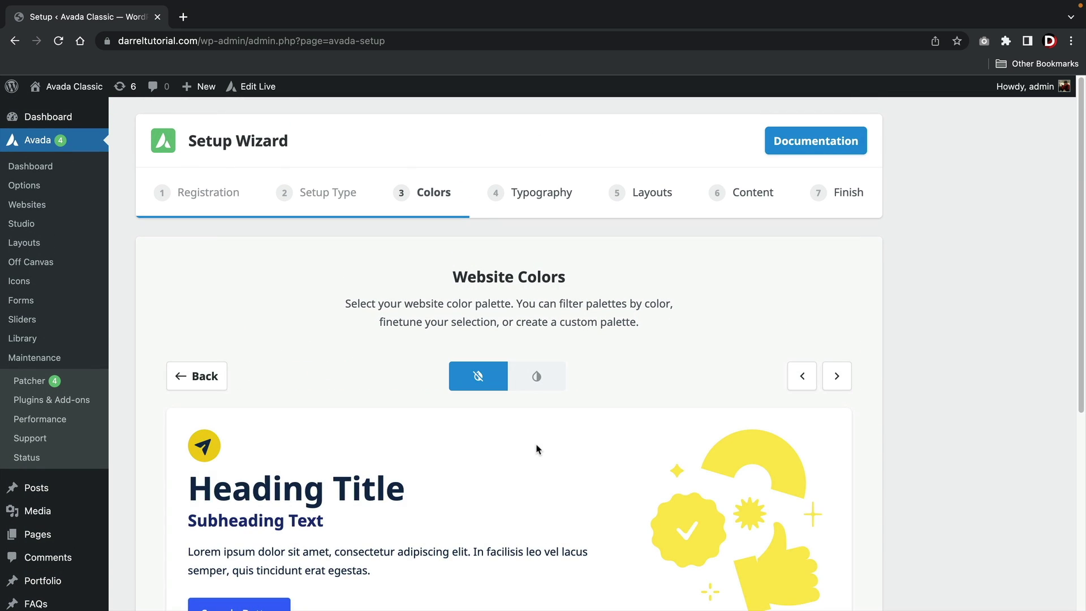
scroll(537, 450, "down", 3)
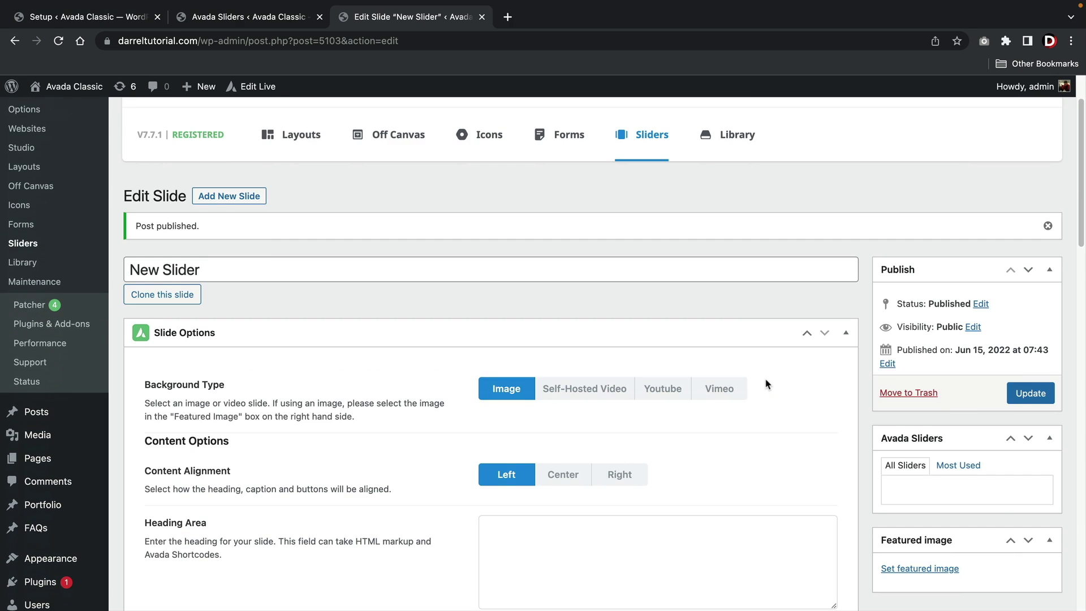
Step: Look through the New Slider slide's options, including background type, content alignment, heading and caption settings
scroll(766, 382, "down", 3)
scroll(766, 381, "down", 6)
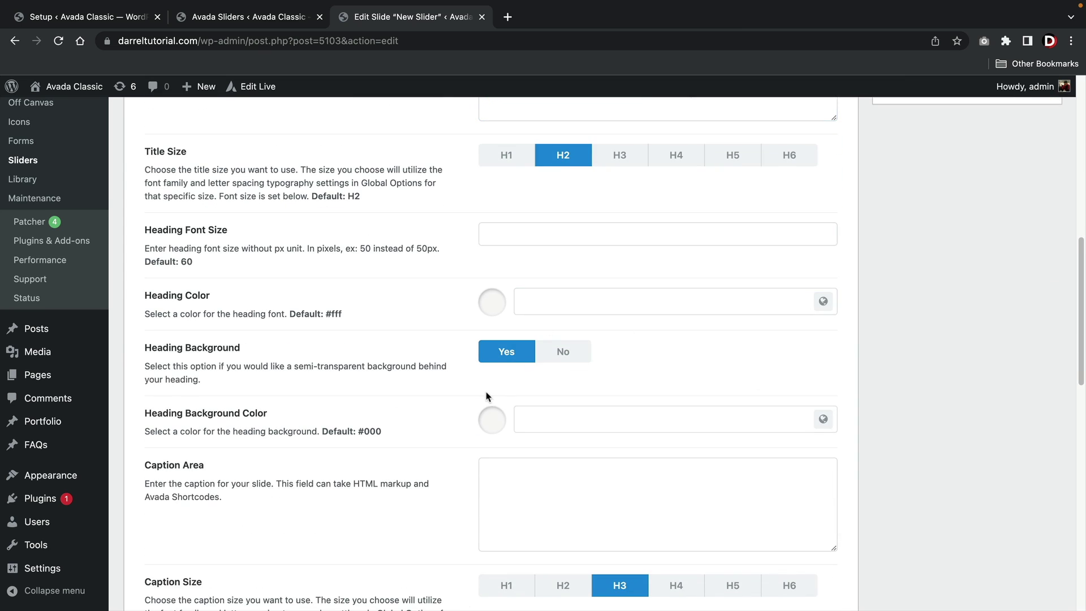
scroll(485, 391, "down", 7)
scroll(486, 392, "down", 5)
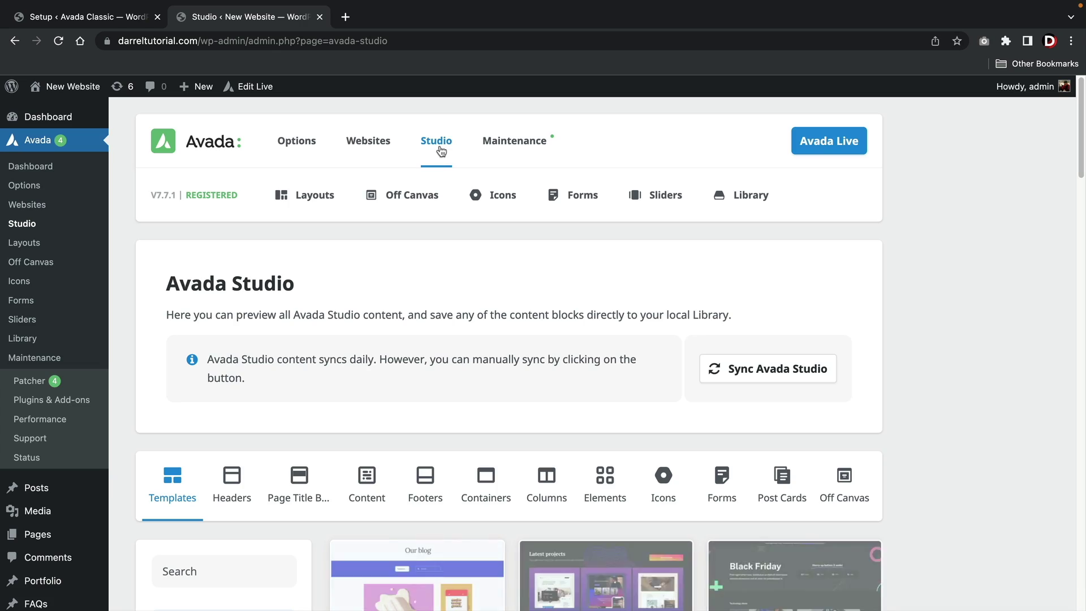
Step: Browse the Avada Studio page's prebuilt templates and content categories
scroll(406, 237, "down", 1)
scroll(406, 238, "down", 4)
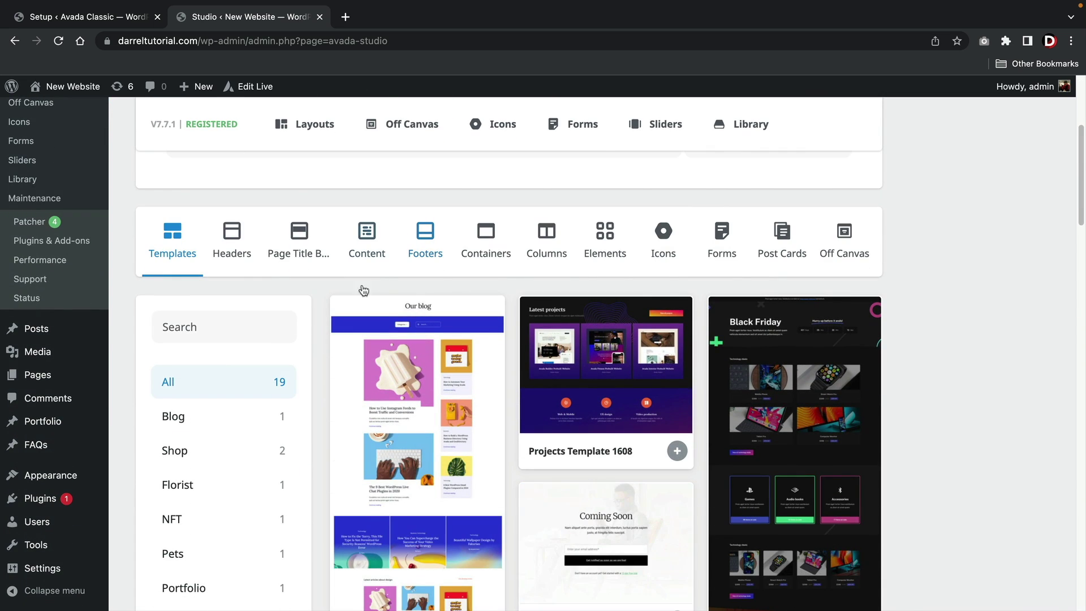
Step: Open the Headers category of prebuilt content in Avada Studio
left_click(249, 245)
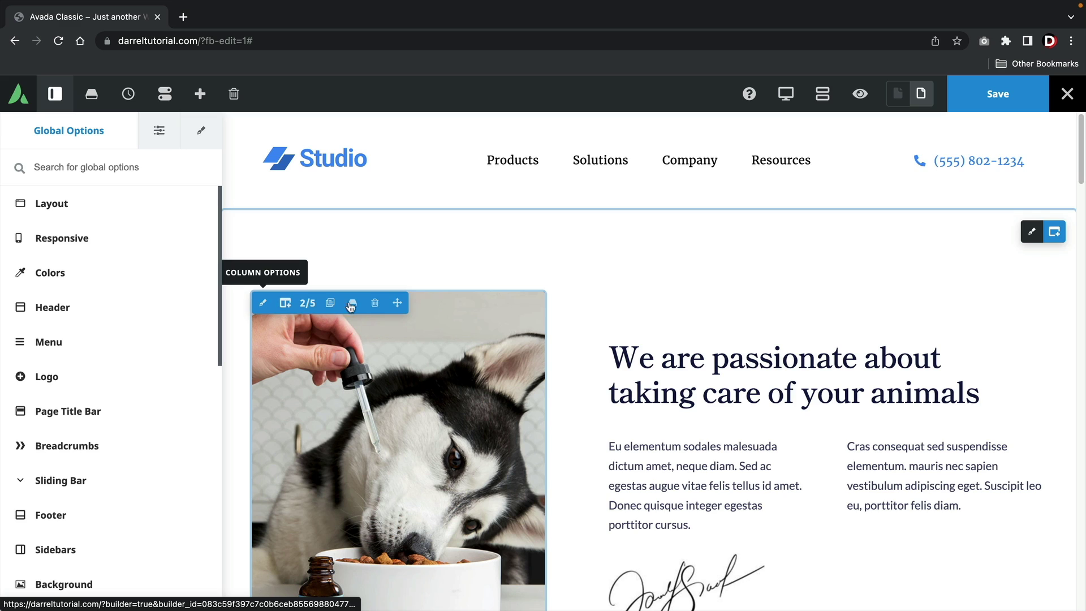
Step: Move the 2/5 column with the dog photo lower on the page in the live builder
left_click_drag(397, 303, 393, 369)
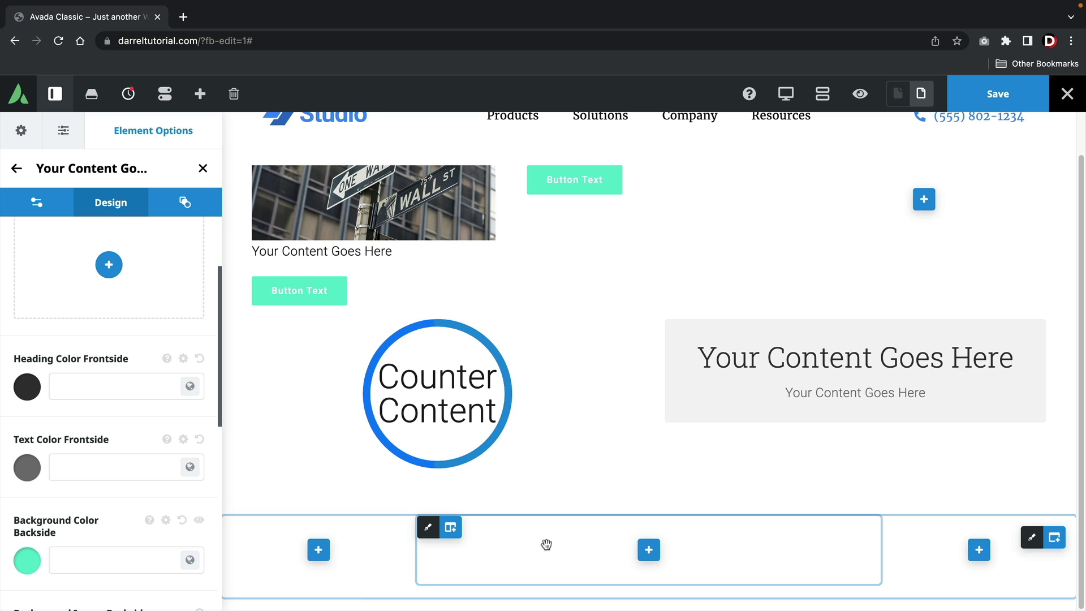
Step: Look over the available actions for the container holding the street-sign image and button
scroll(528, 537, "up", 2)
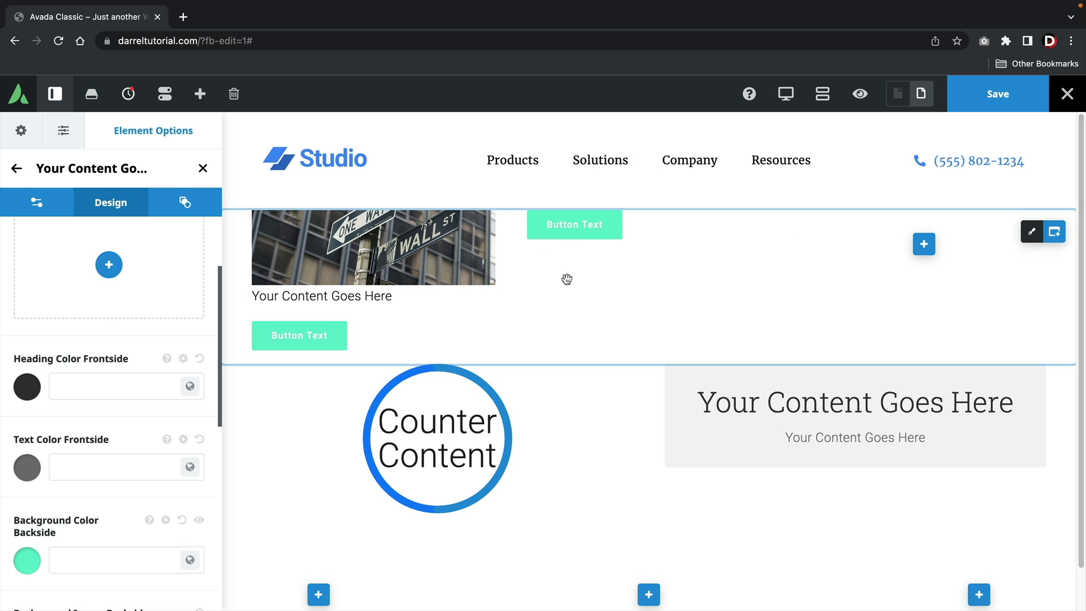
right_click(774, 290)
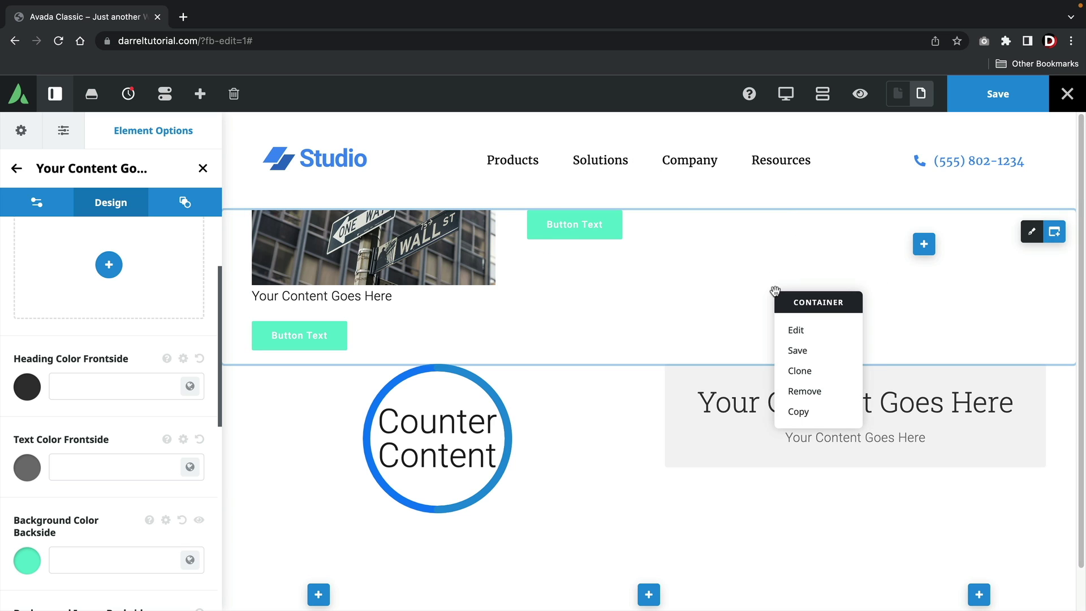
right_click(1060, 242)
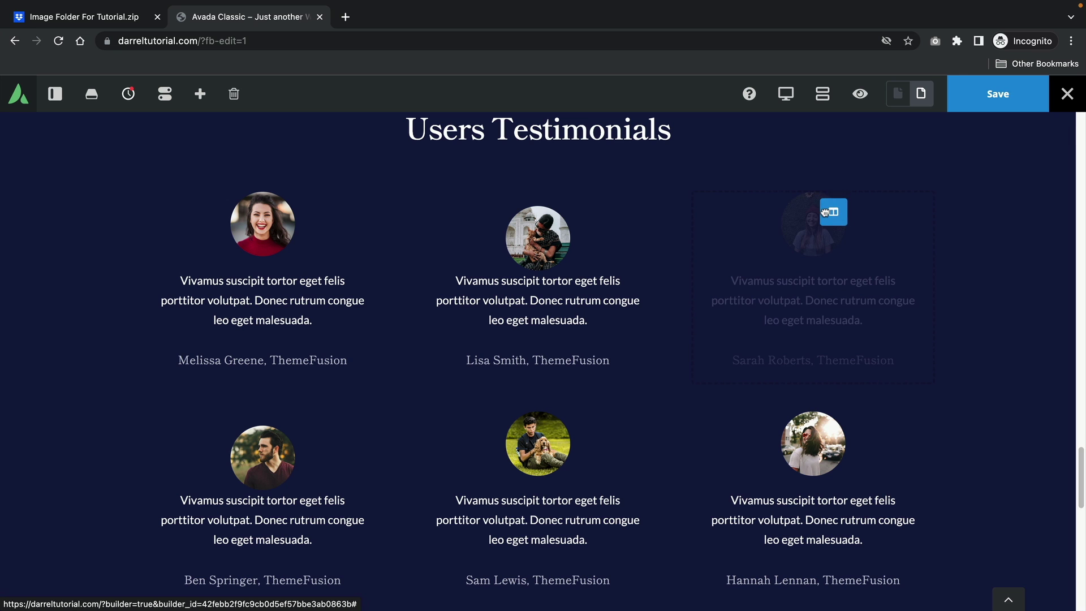
Step: Rearrange the Users Testimonials columns, moving the first row's third testimonial to the second row's middle and the last testimonial to that row's end
left_click_drag(831, 213, 485, 443)
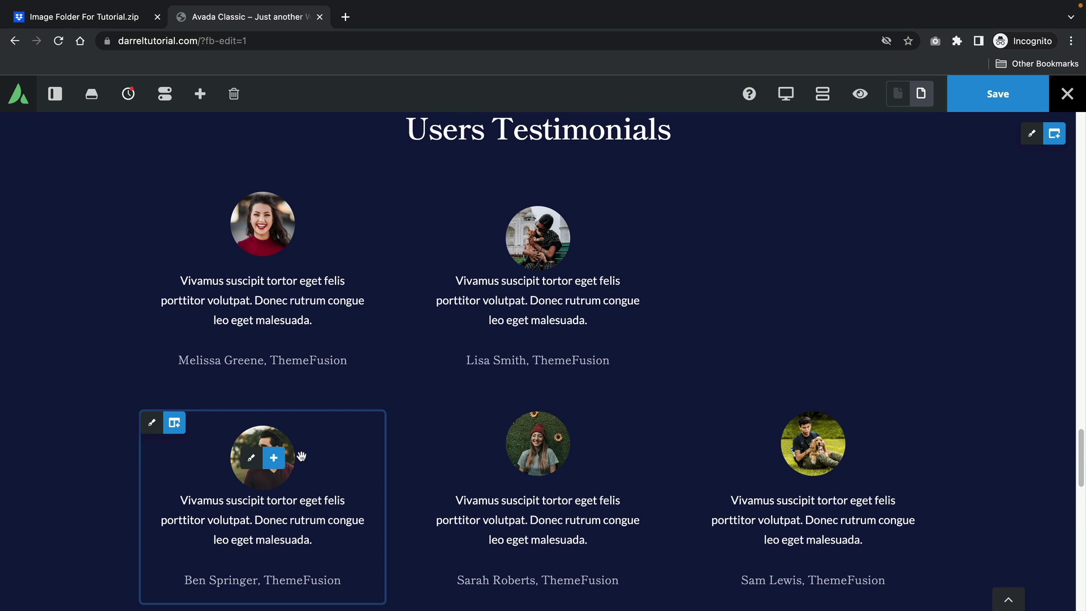
scroll(300, 453, "down", 5)
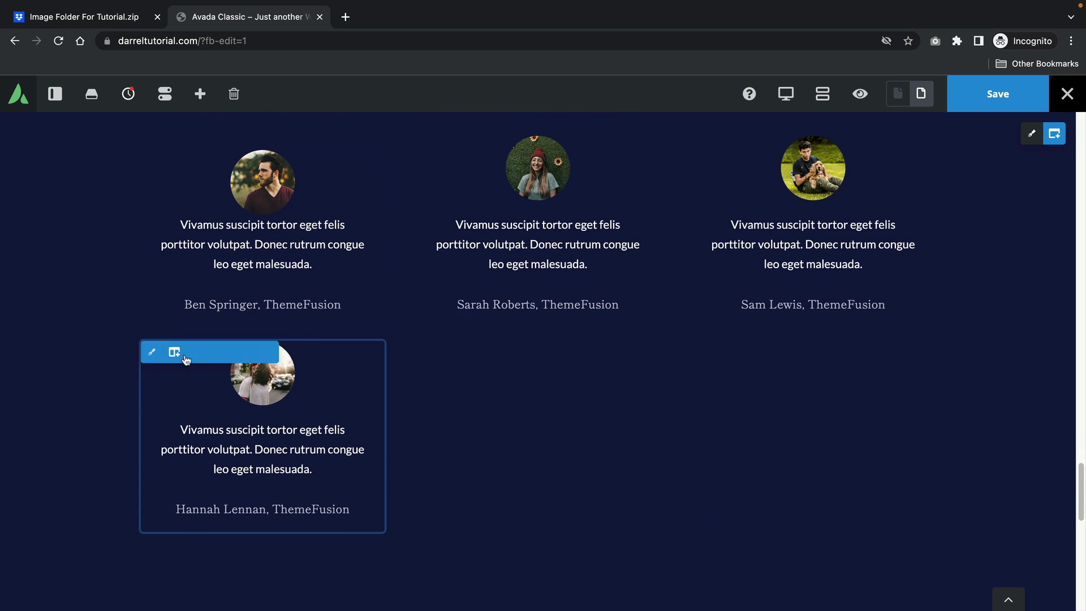
left_click_drag(283, 352, 812, 216)
scroll(415, 293, "up", 4)
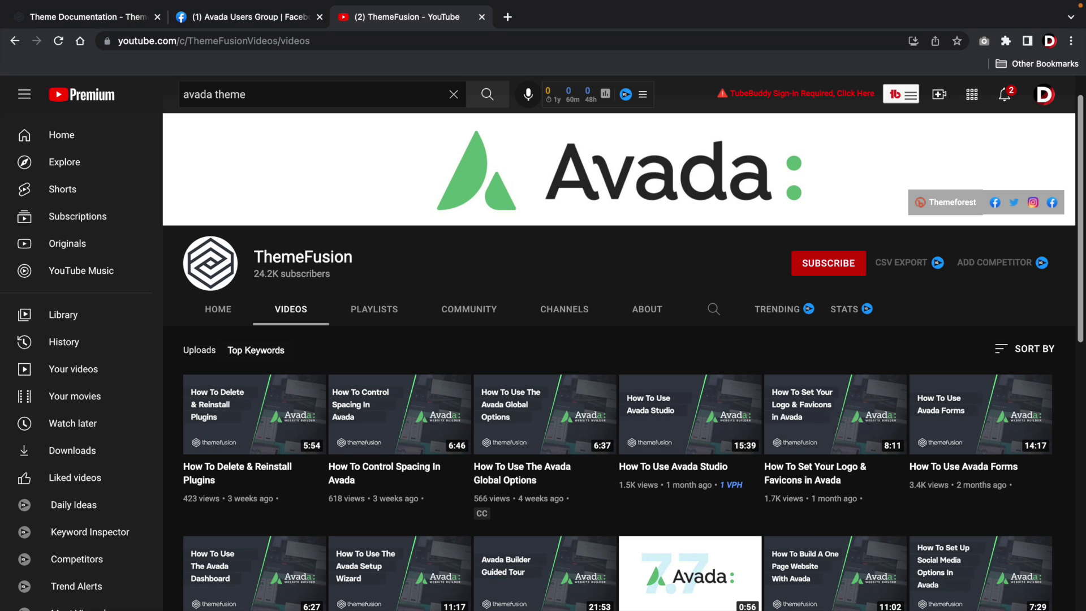
Step: Switch from the ThemeFusion video channel to the Avada Users Group page
key("ctrl+shift+Tab")
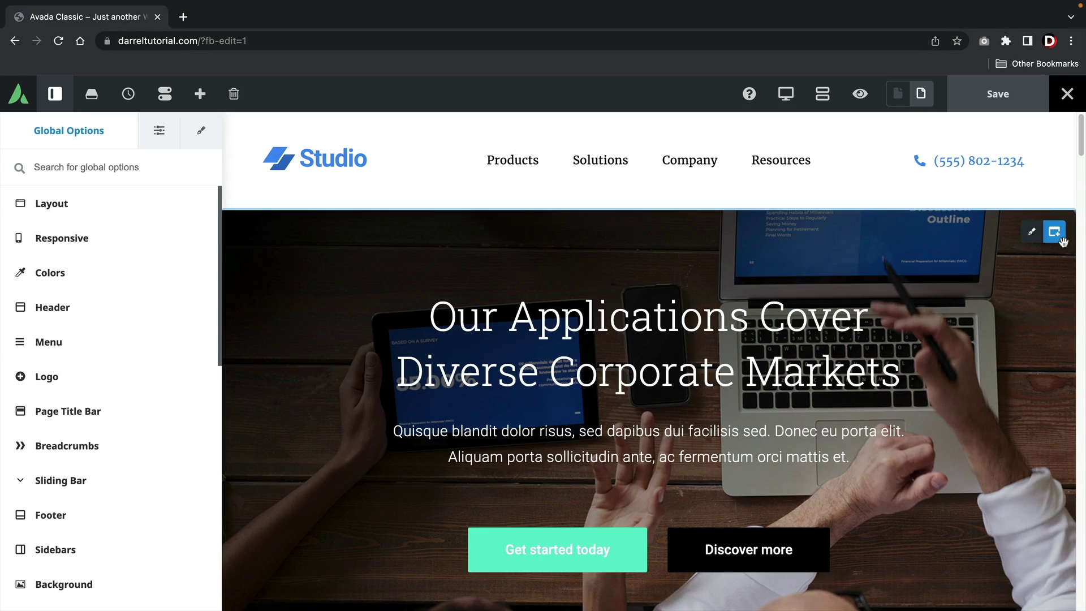
Step: Look over the hero container's available actions, including edit, save, clone, remove, copy and invert
right_click(1010, 244)
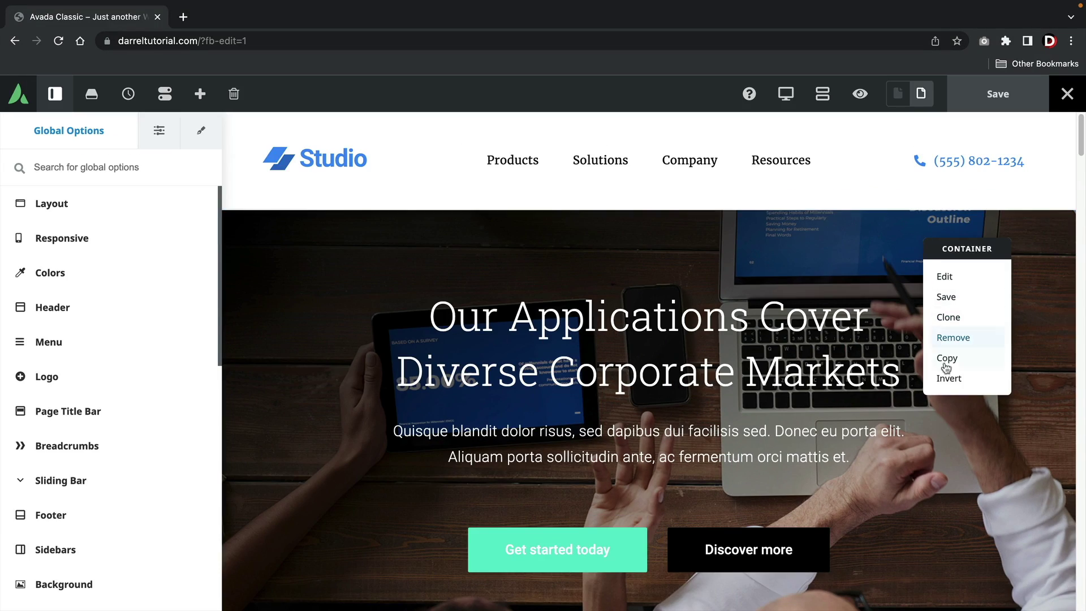
left_click(1010, 244)
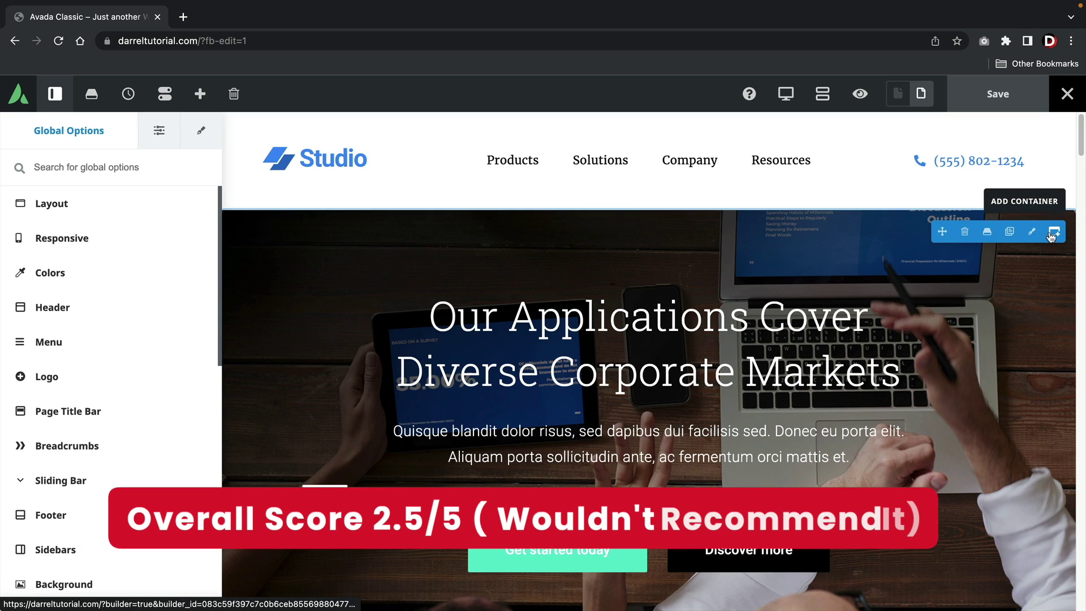
left_click(964, 231)
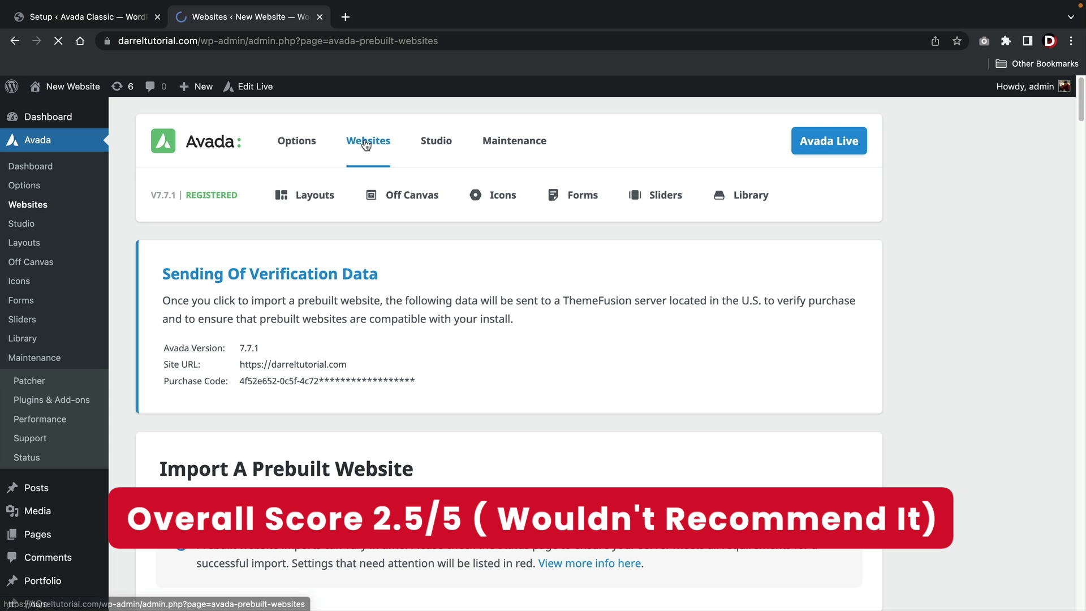
Step: Show the global and builder options choices on the Avada prebuilt websites page
mouse_move(304, 146)
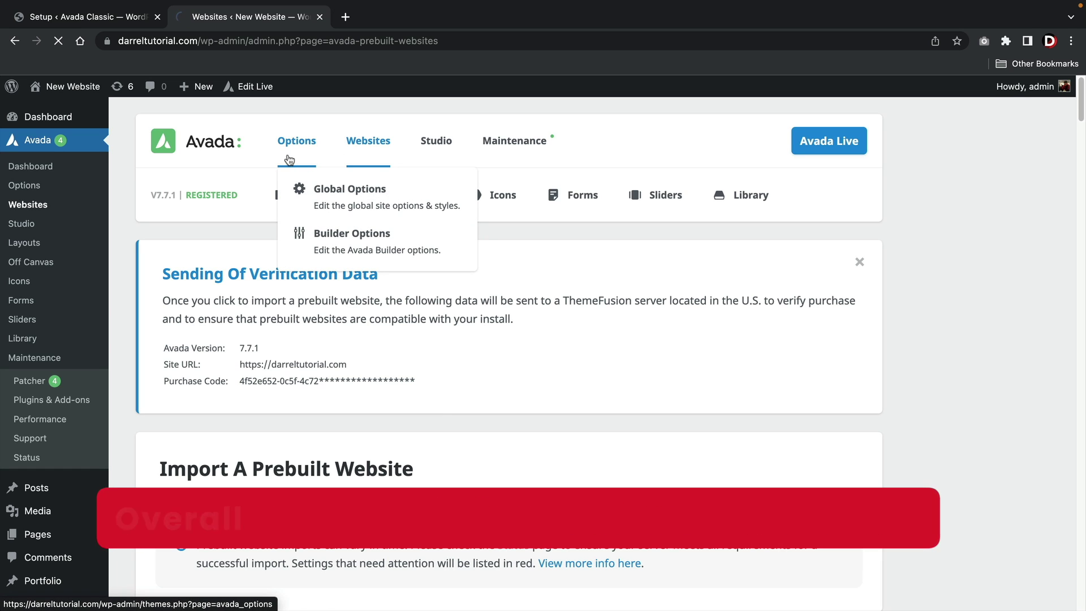